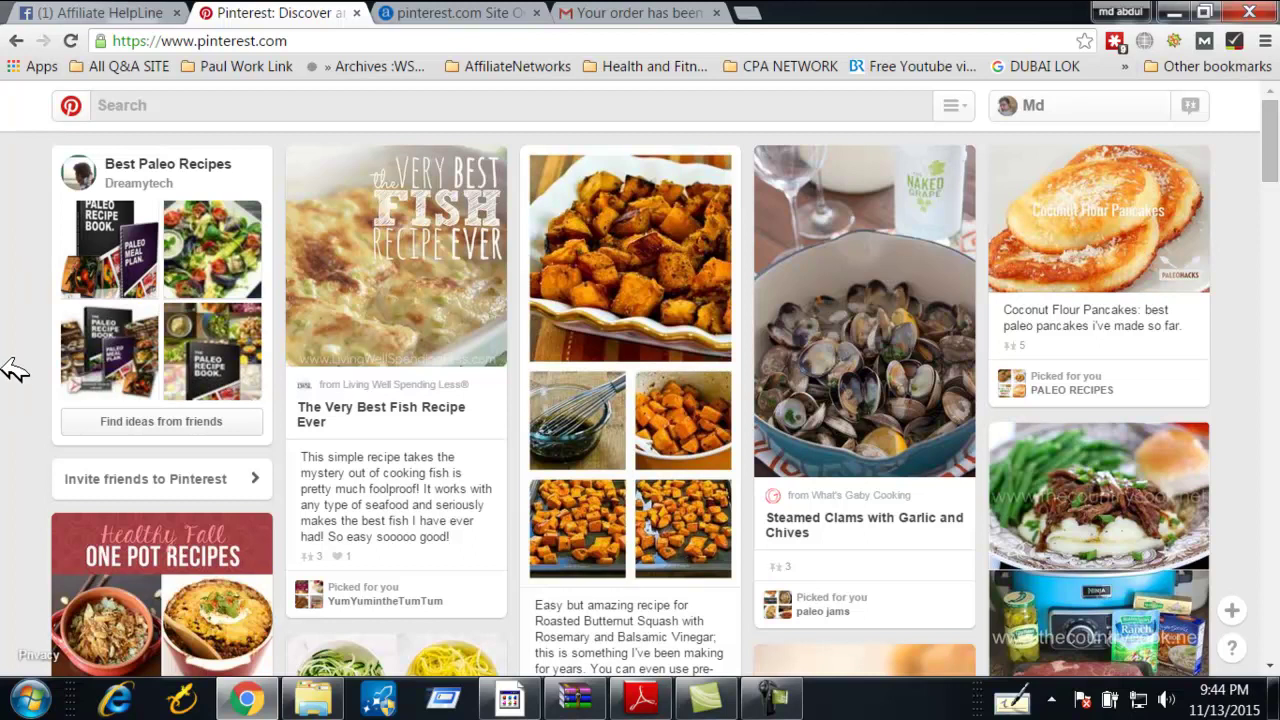
Search 'pinter' in Alexa and load pinterest.com's overview: global rank 32, US rank 13
scroll(8, 366, down, 3)
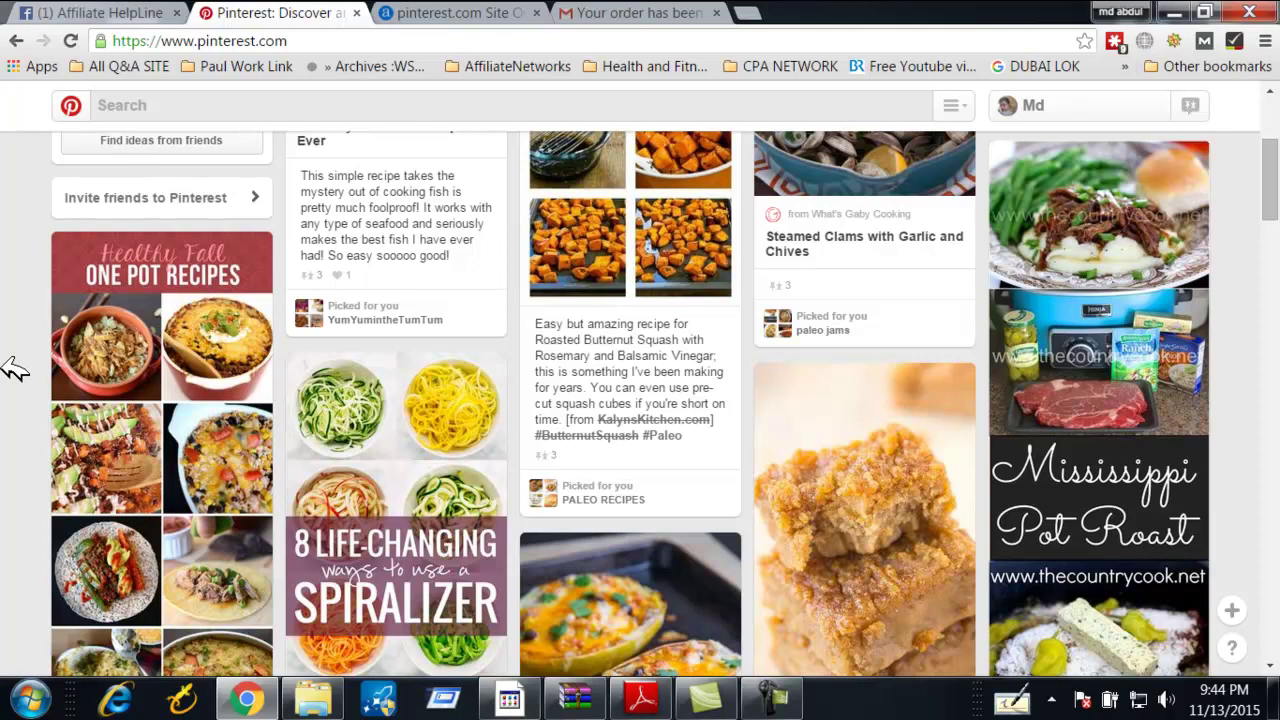
scroll(14, 368, up, 3)
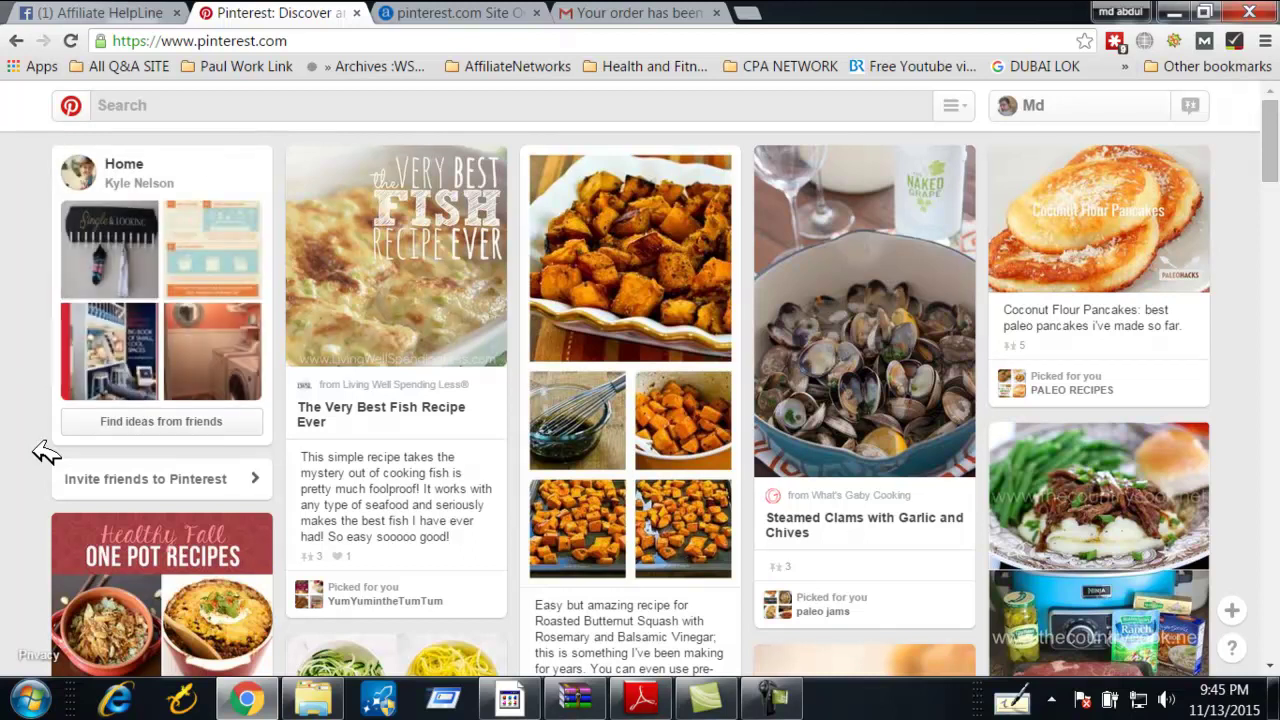
click(773, 698)
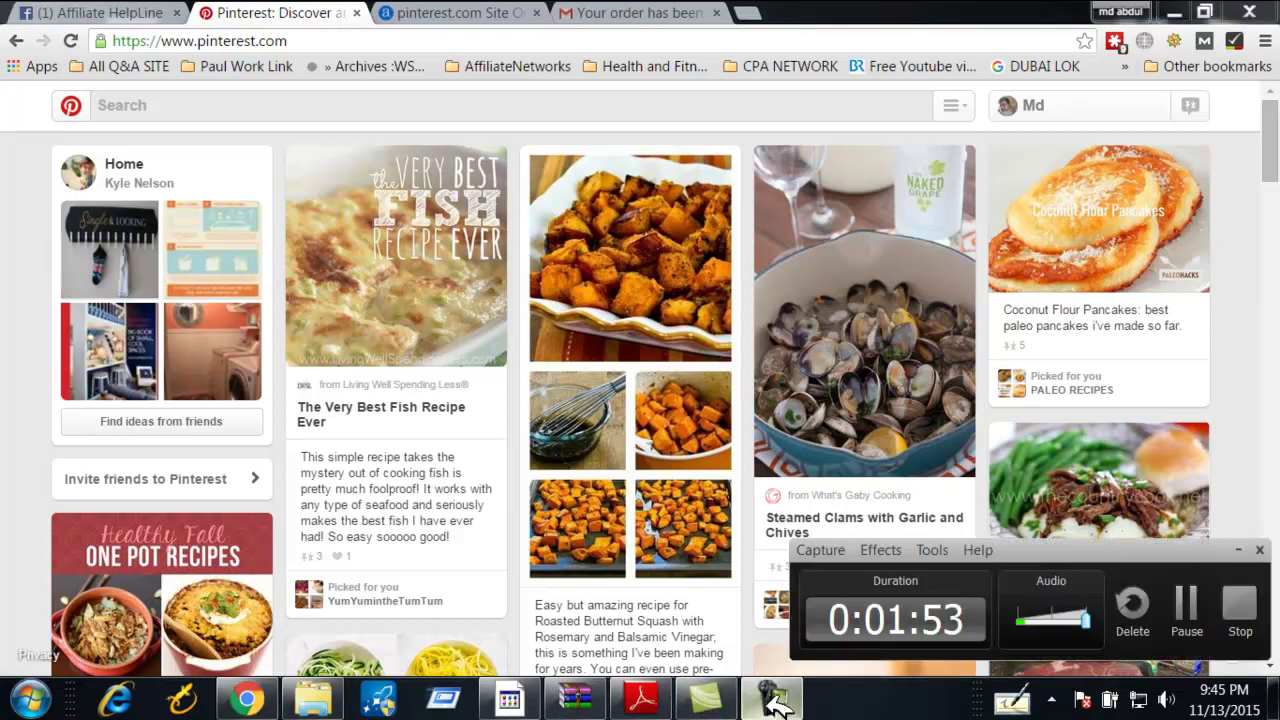
click(1238, 550)
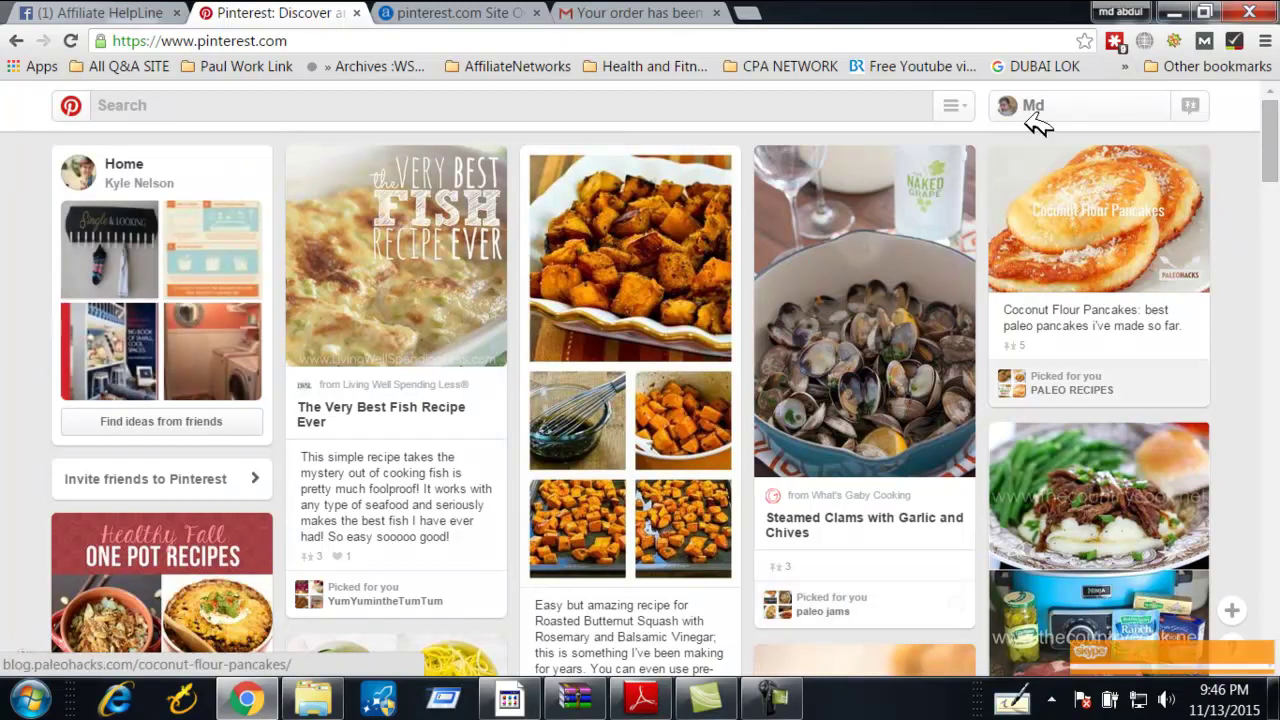
click(457, 12)
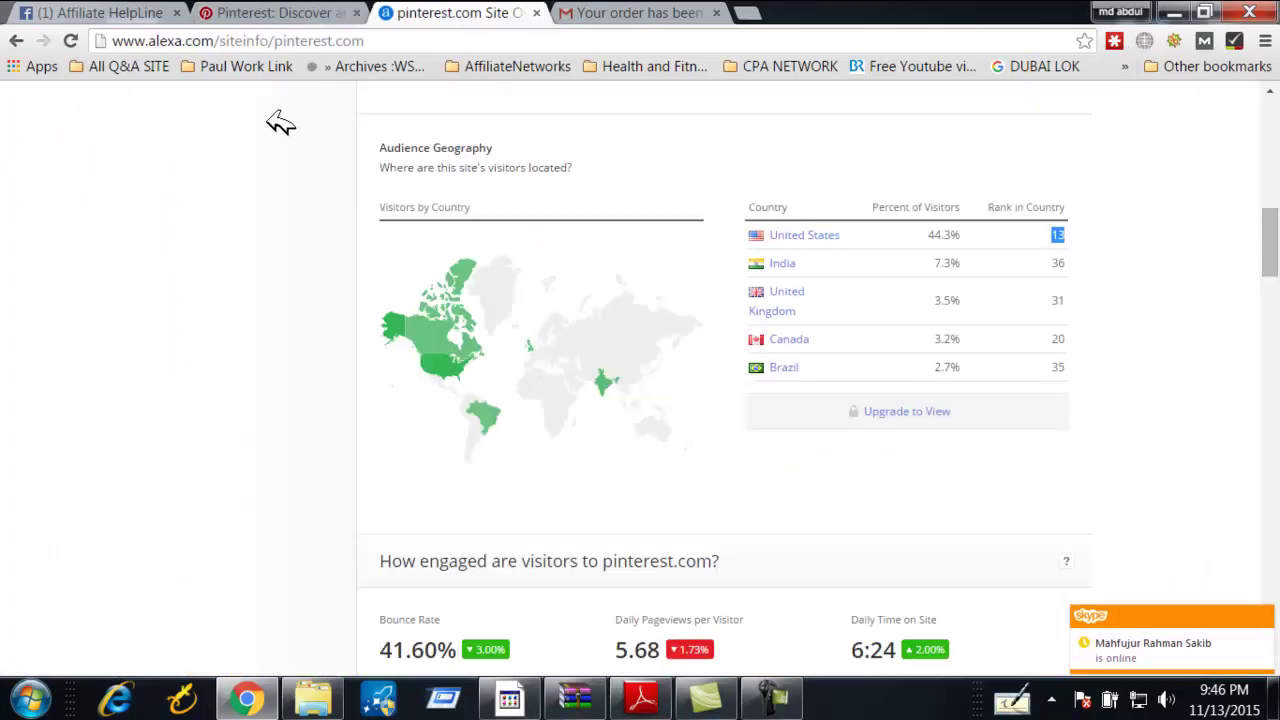
scroll(466, 410, up, 10)
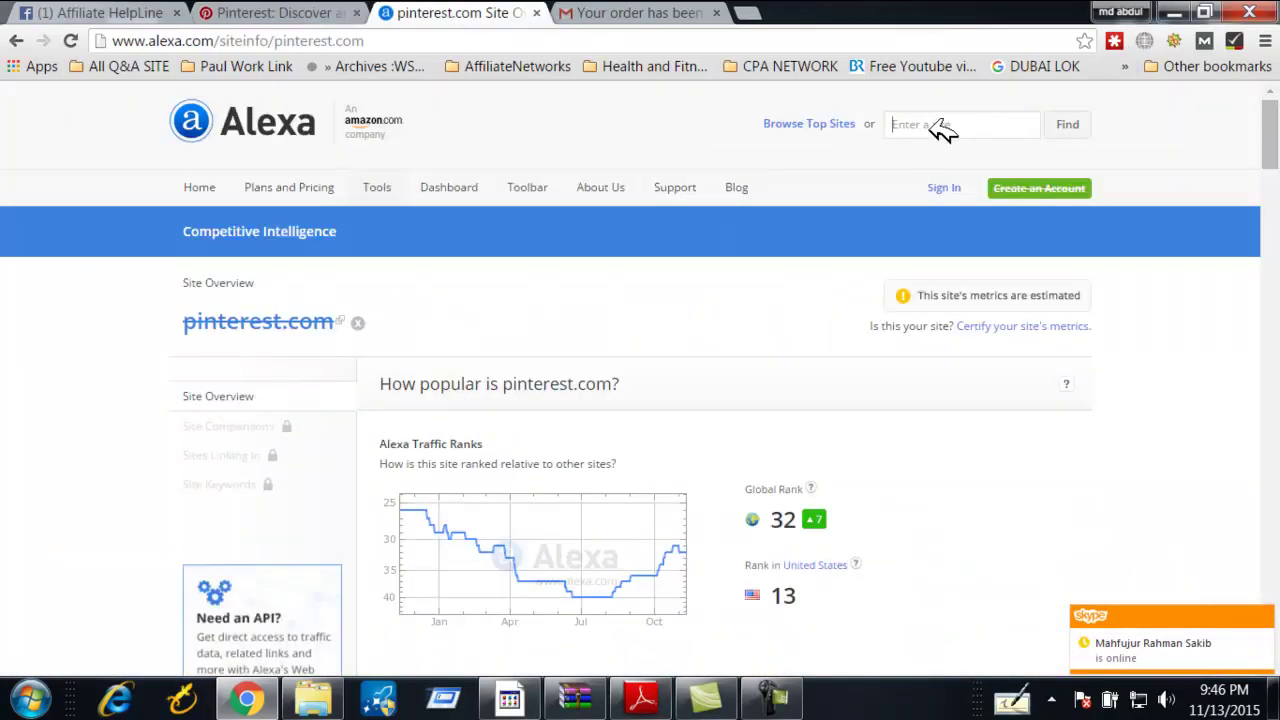
text(pinter)
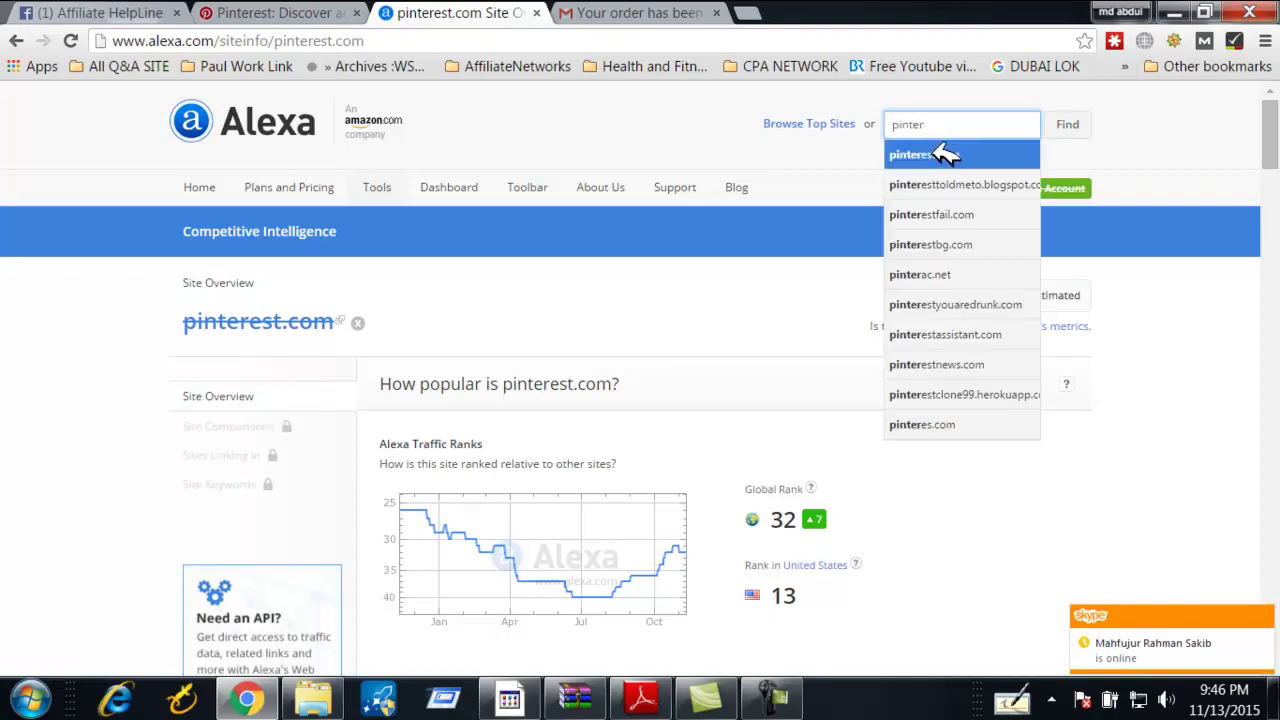
click(941, 155)
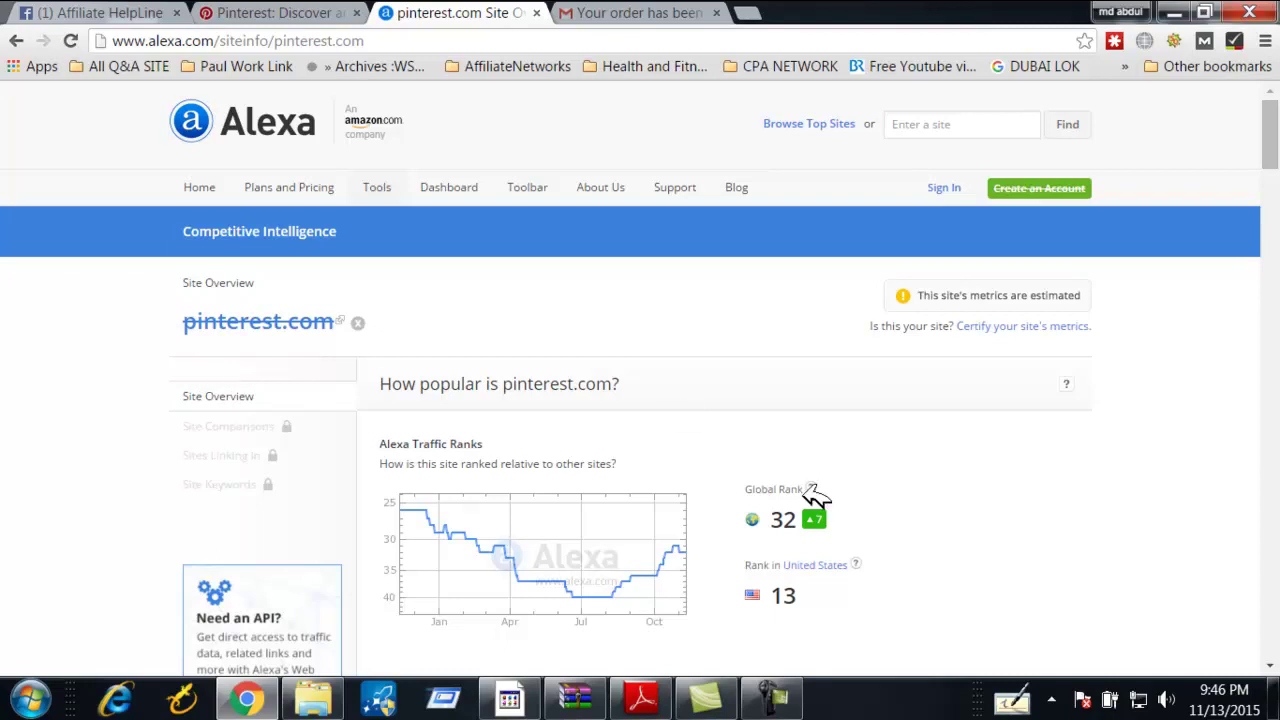
scroll(700, 495, down, 3)
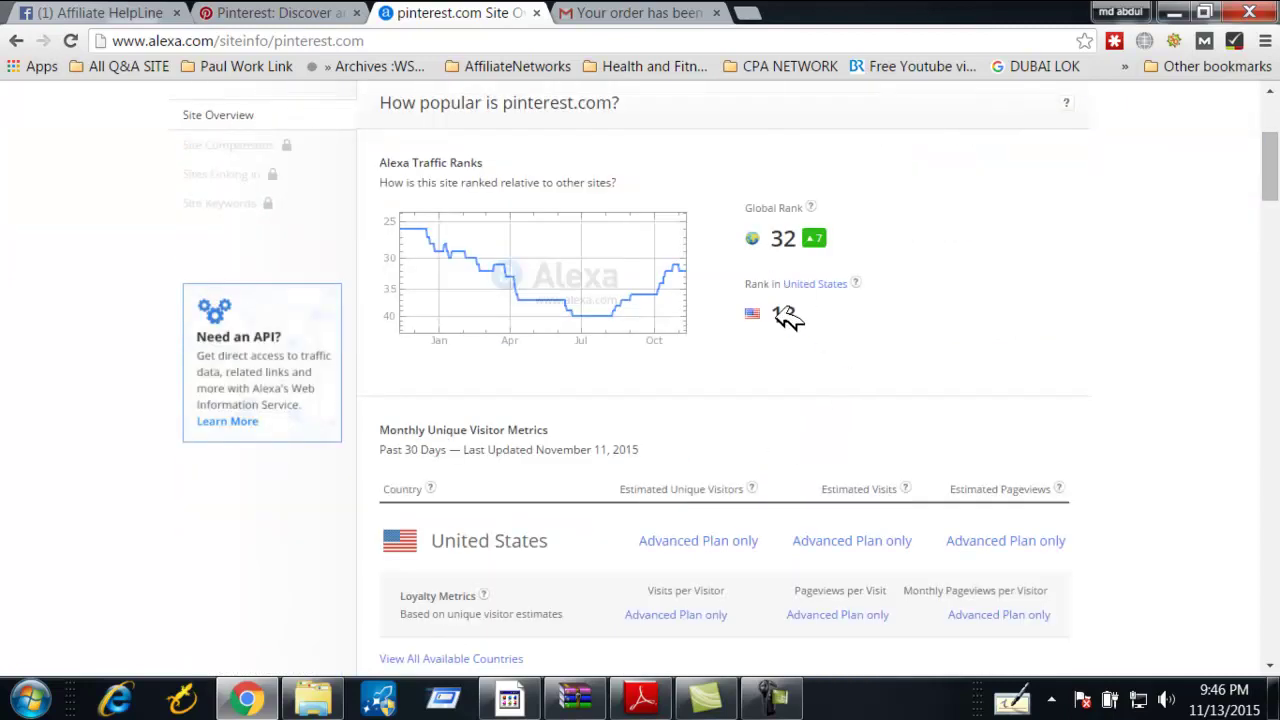
drag(745, 208, 814, 217)
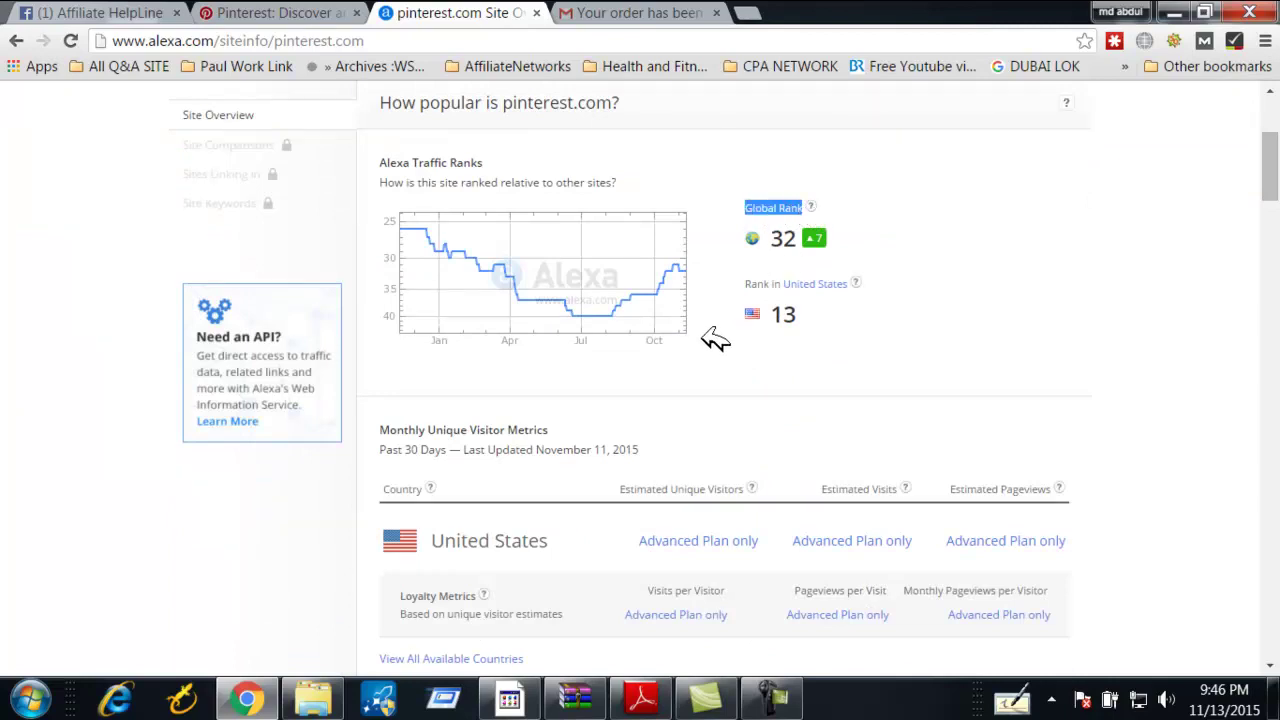
click(751, 364)
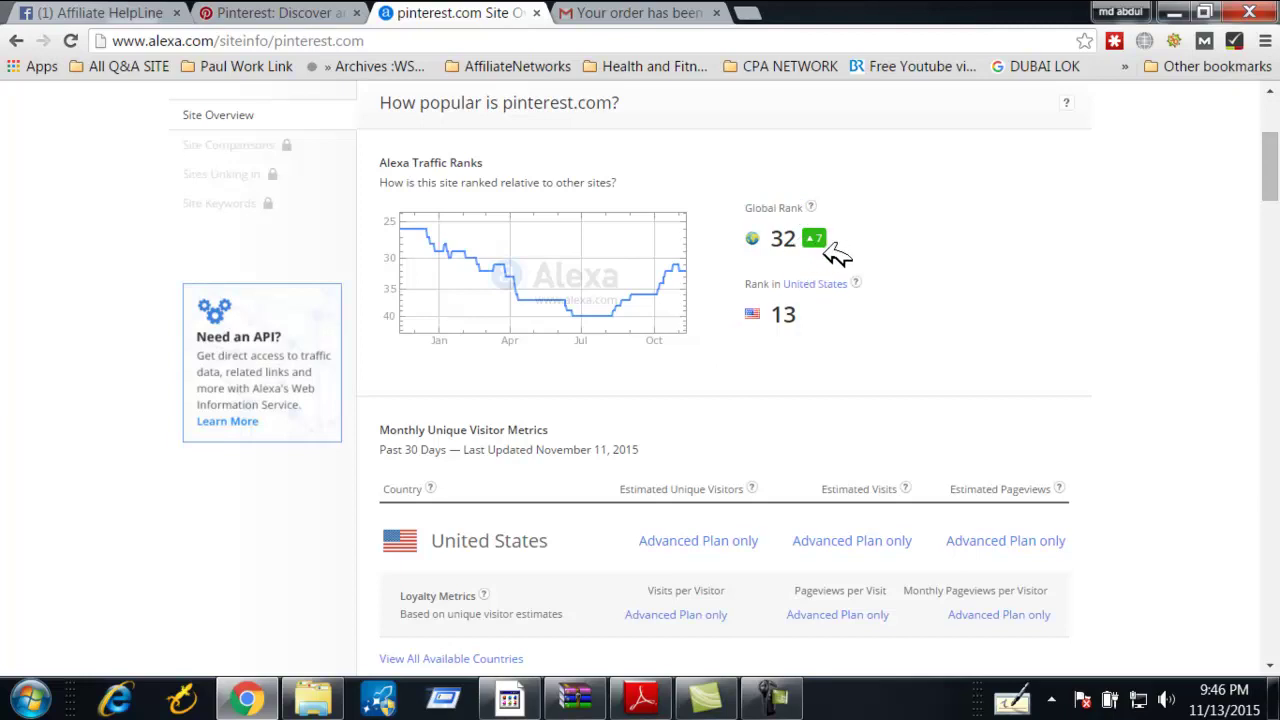
mouse_move(831, 242)
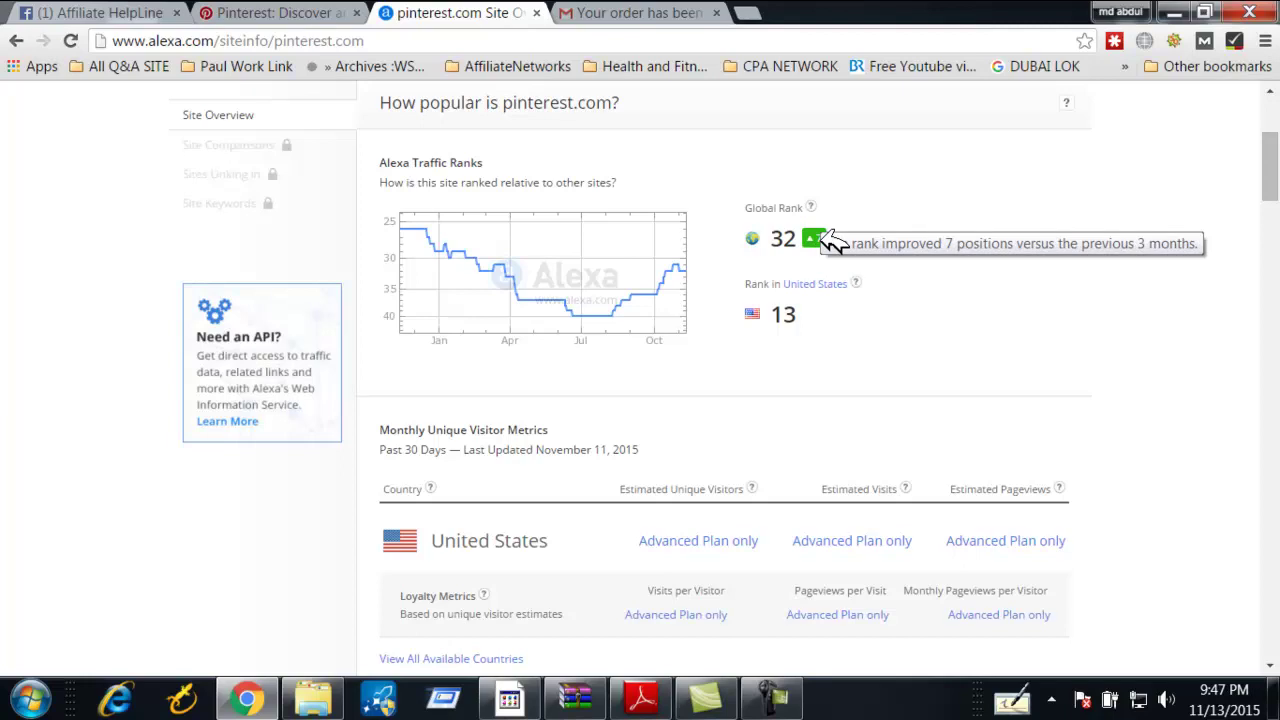
double_click(760, 283)
drag(810, 312, 787, 313)
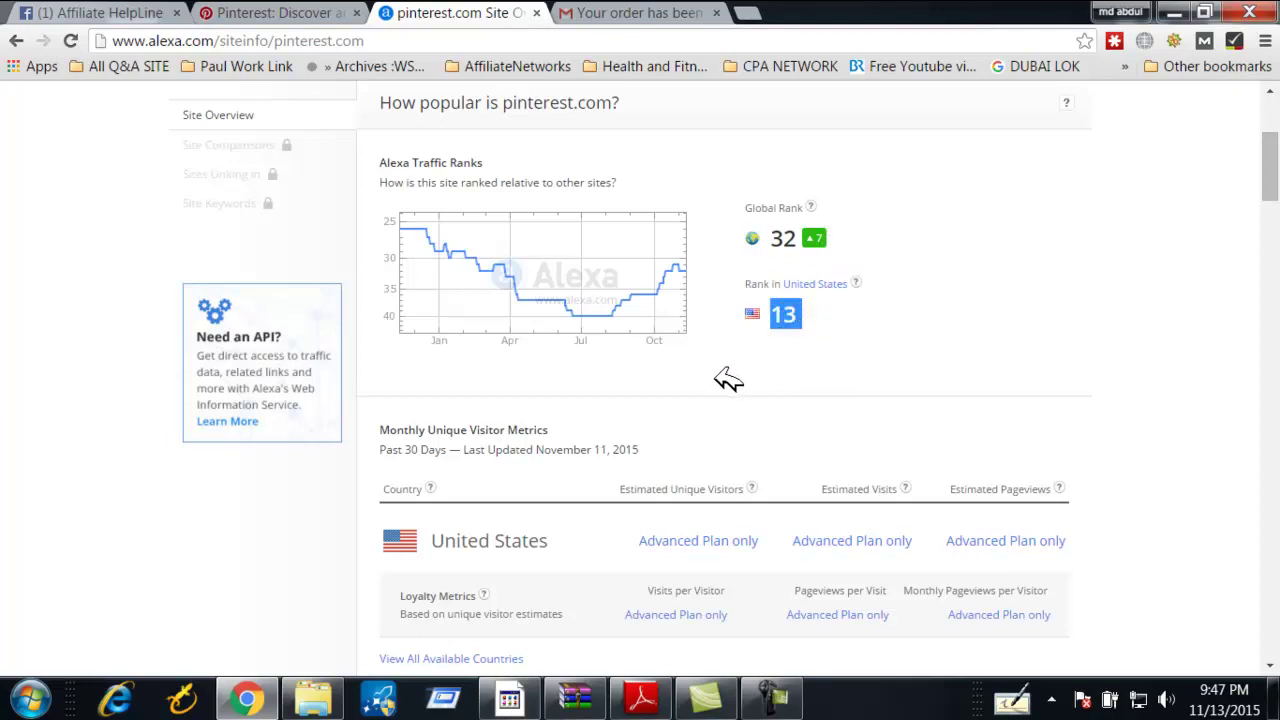
click(850, 322)
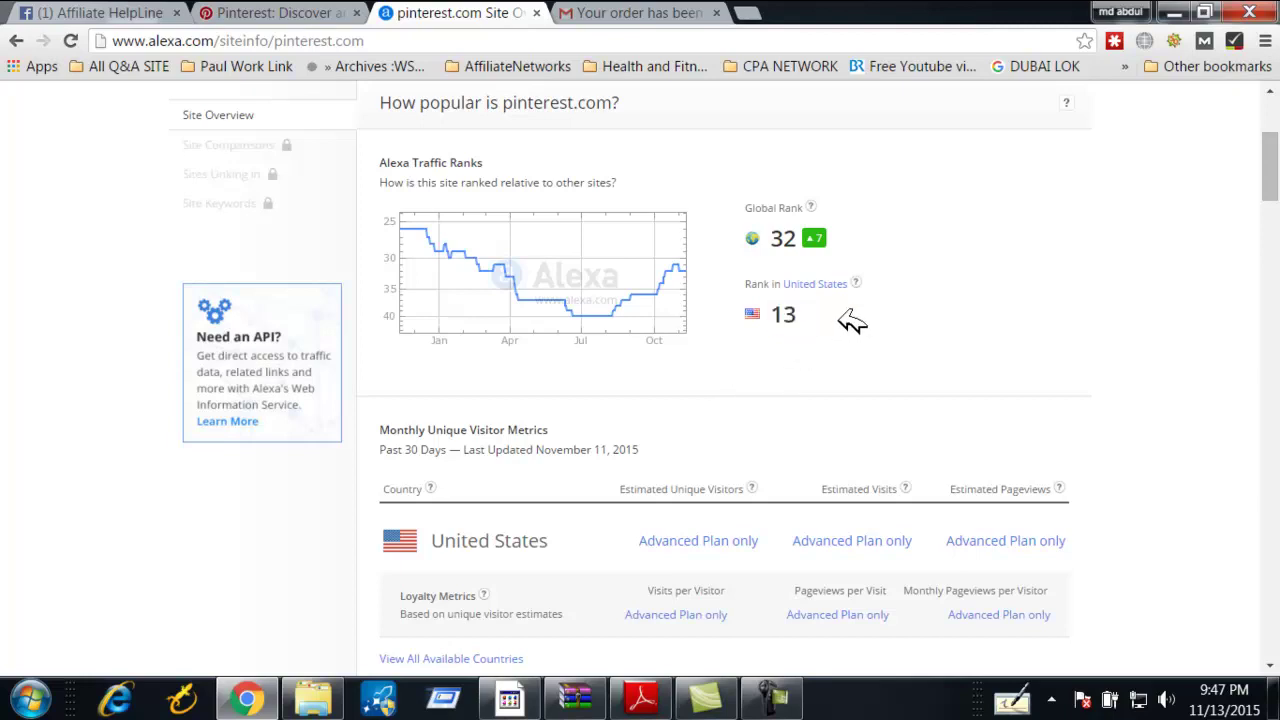
scroll(617, 375, down, 5)
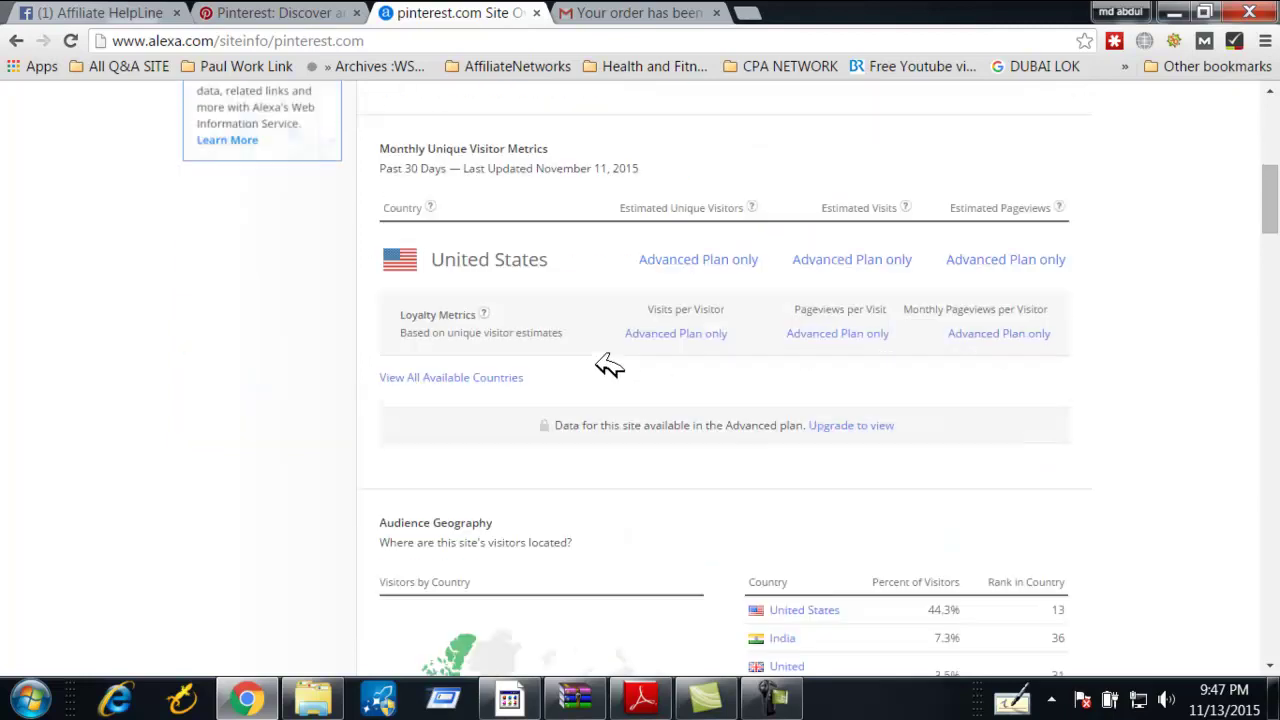
scroll(539, 365, up, 1)
scroll(537, 363, down, 5)
scroll(811, 286, up, 2)
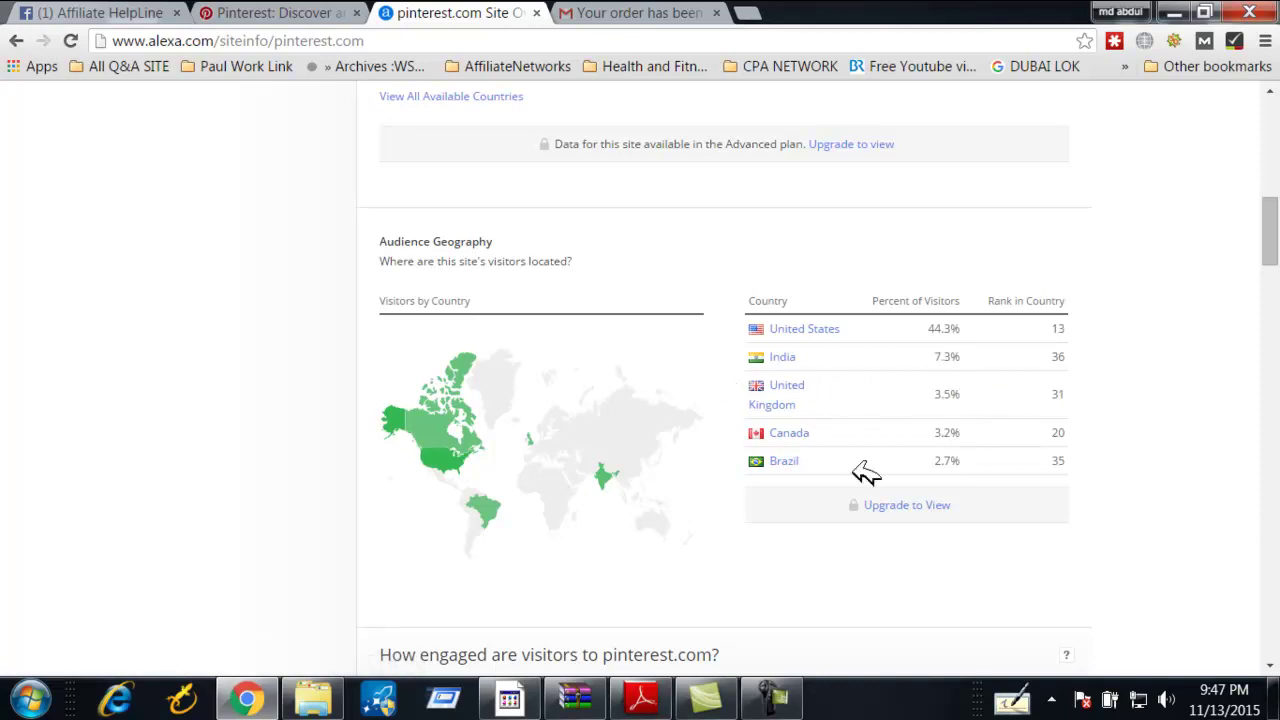
scroll(970, 450, down, 3)
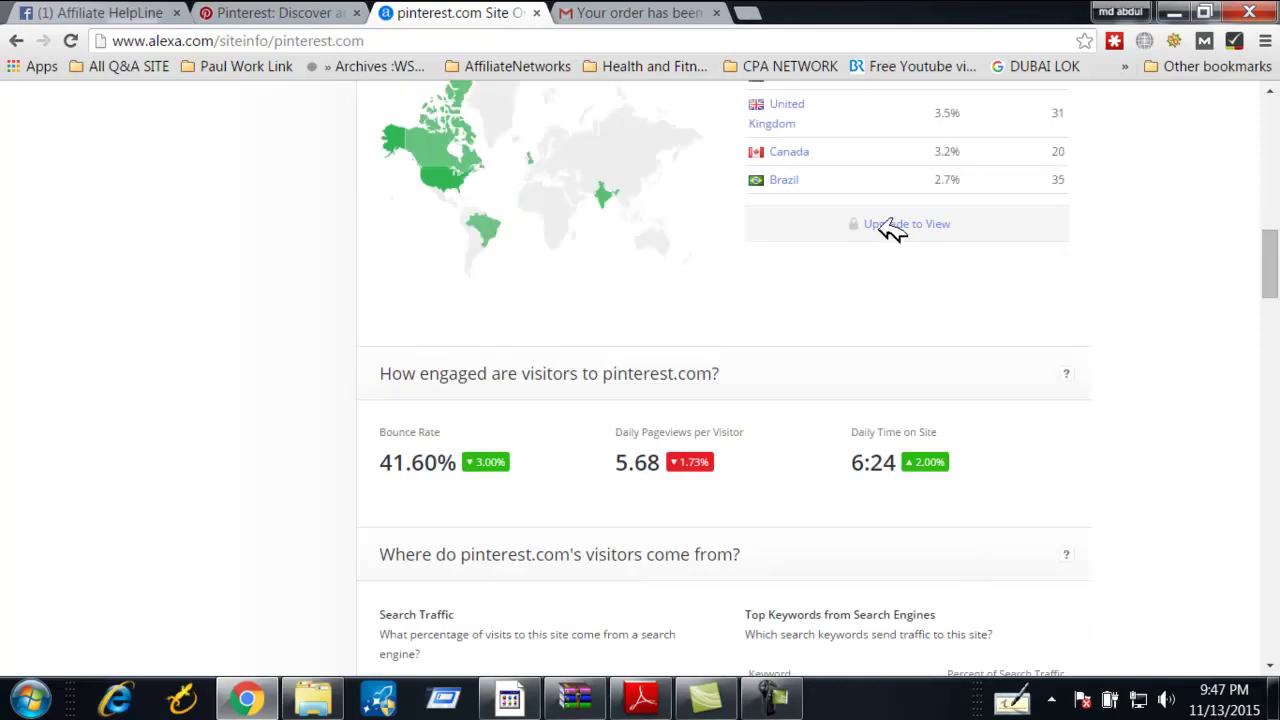
scroll(889, 258, up, 2)
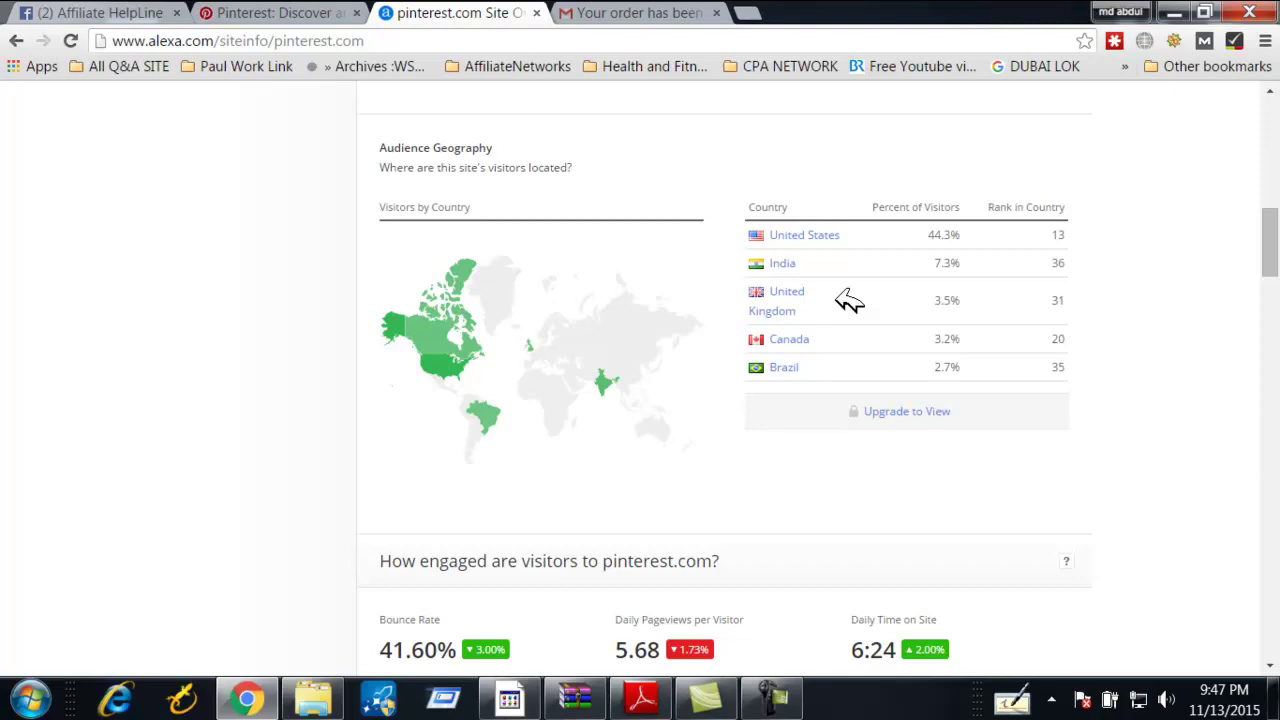
scroll(700, 414, down, 3)
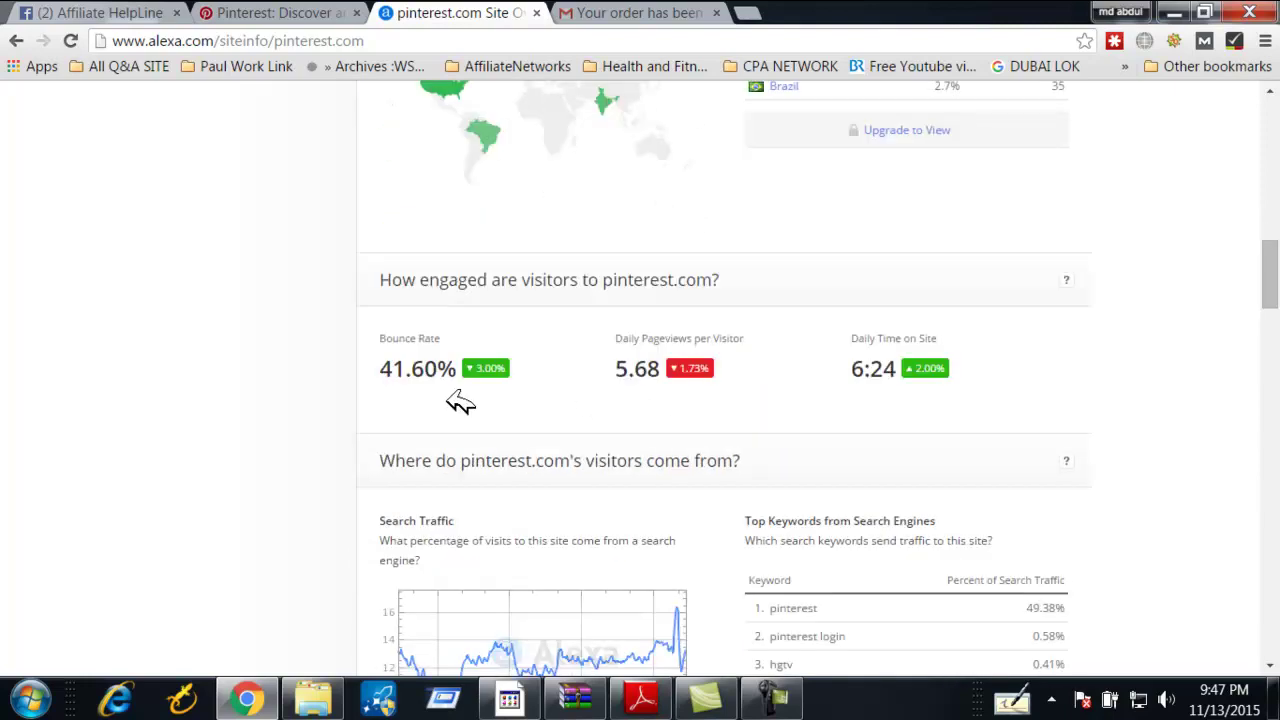
scroll(397, 395, down, 1)
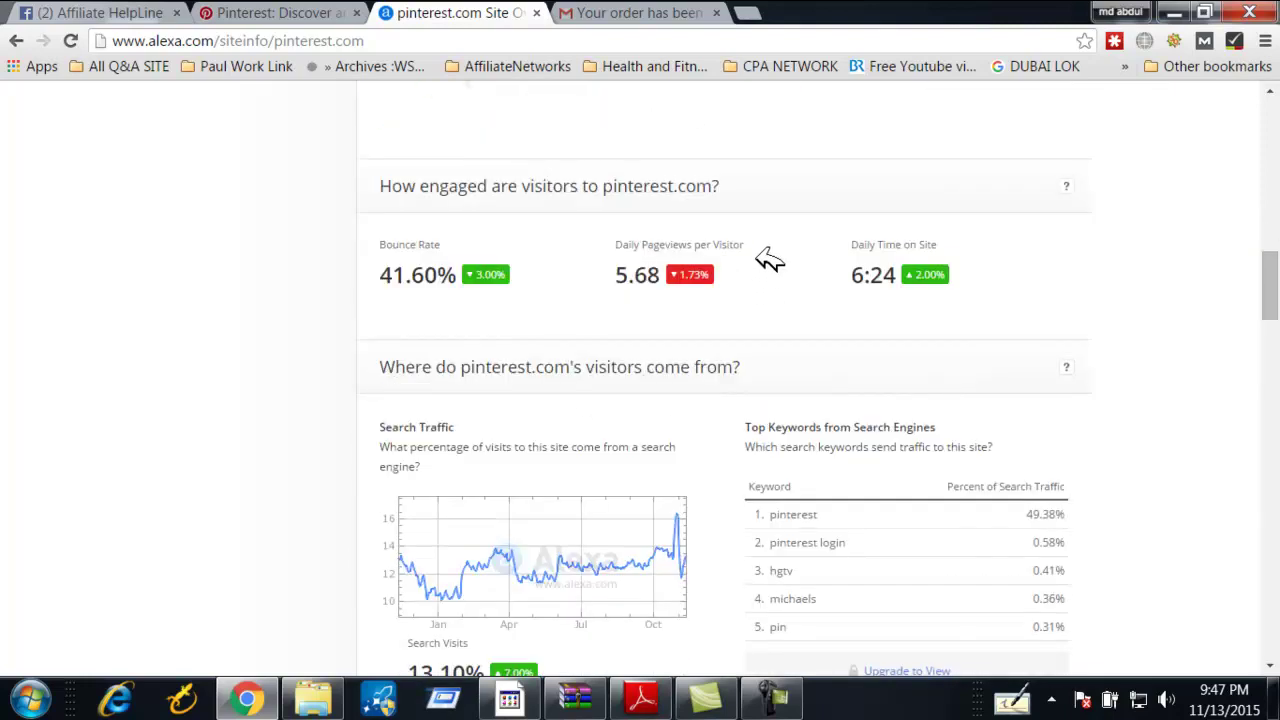
drag(746, 244, 662, 282)
click(657, 243)
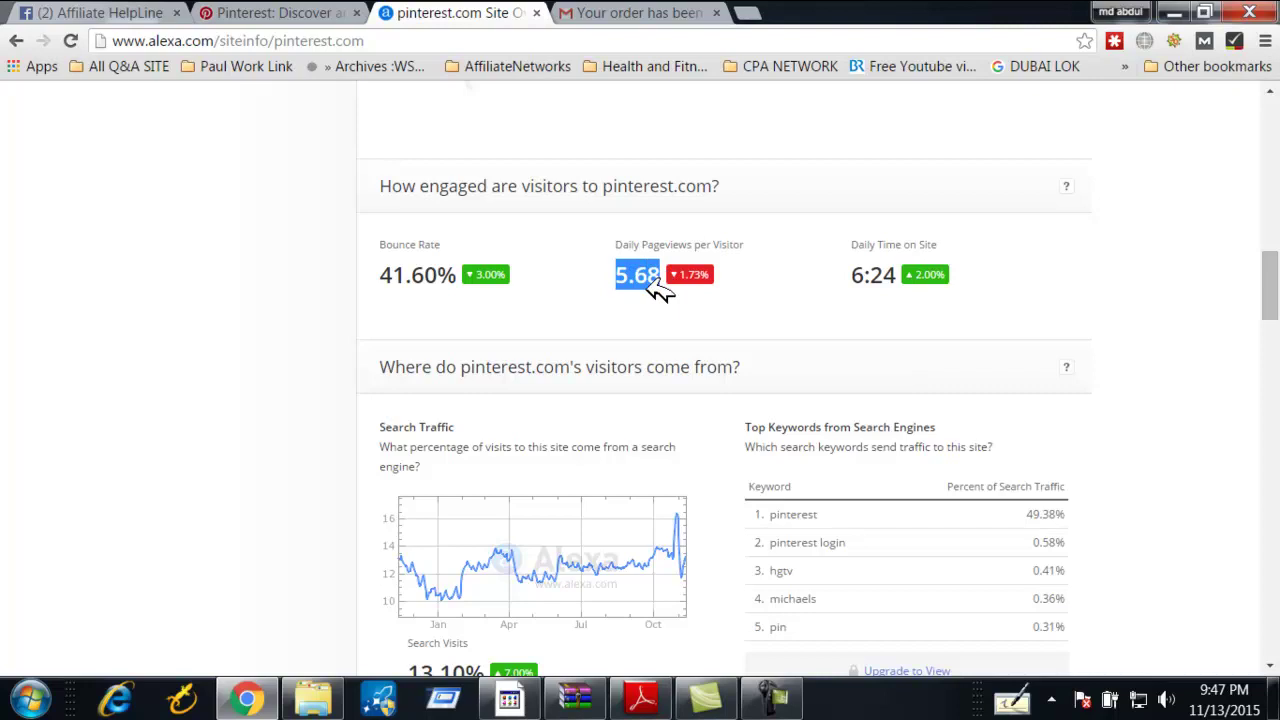
click(627, 277)
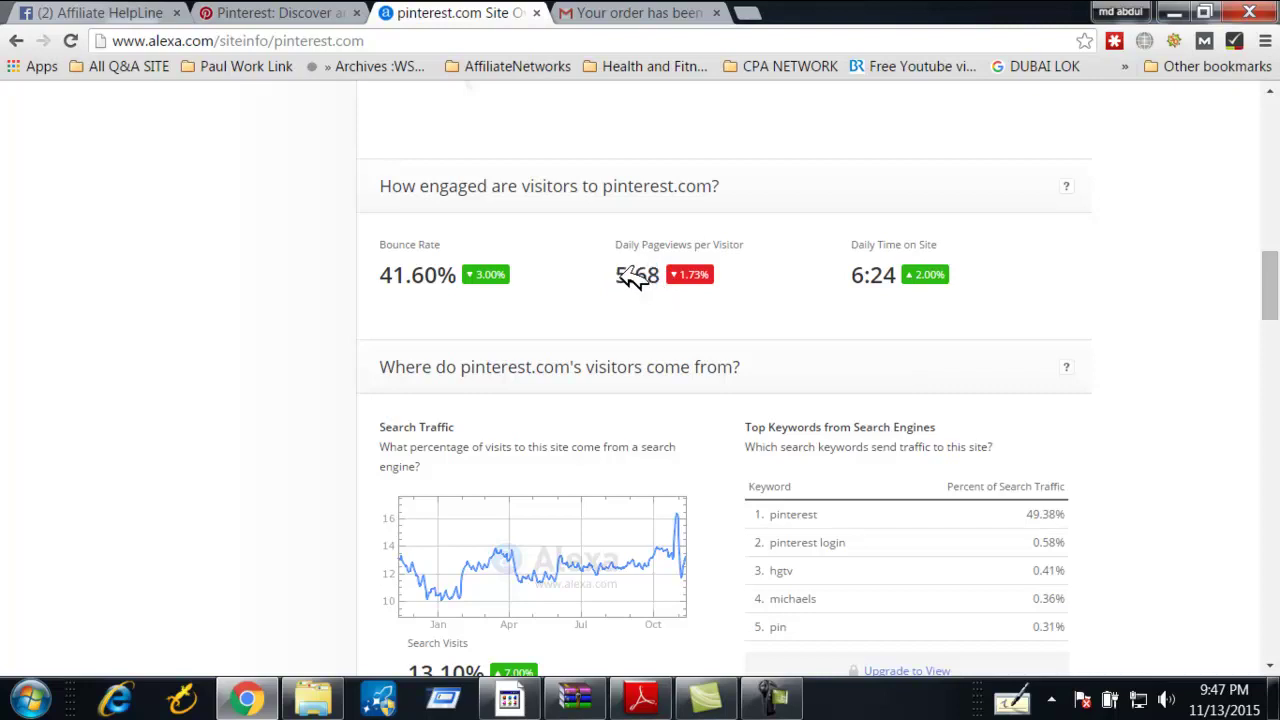
drag(618, 272, 657, 277)
Scroll down to pinterest.com's Gender audience chart and read its tooltip
scroll(663, 290, down, 3)
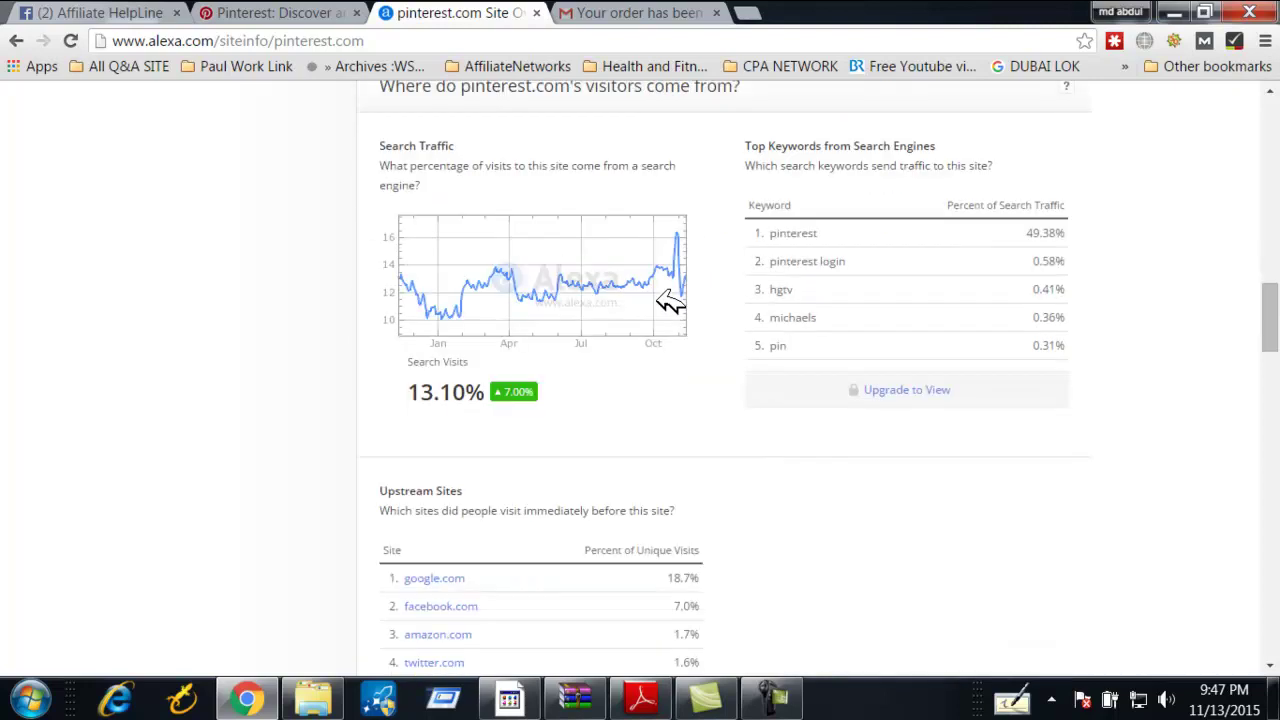
scroll(580, 334, down, 7)
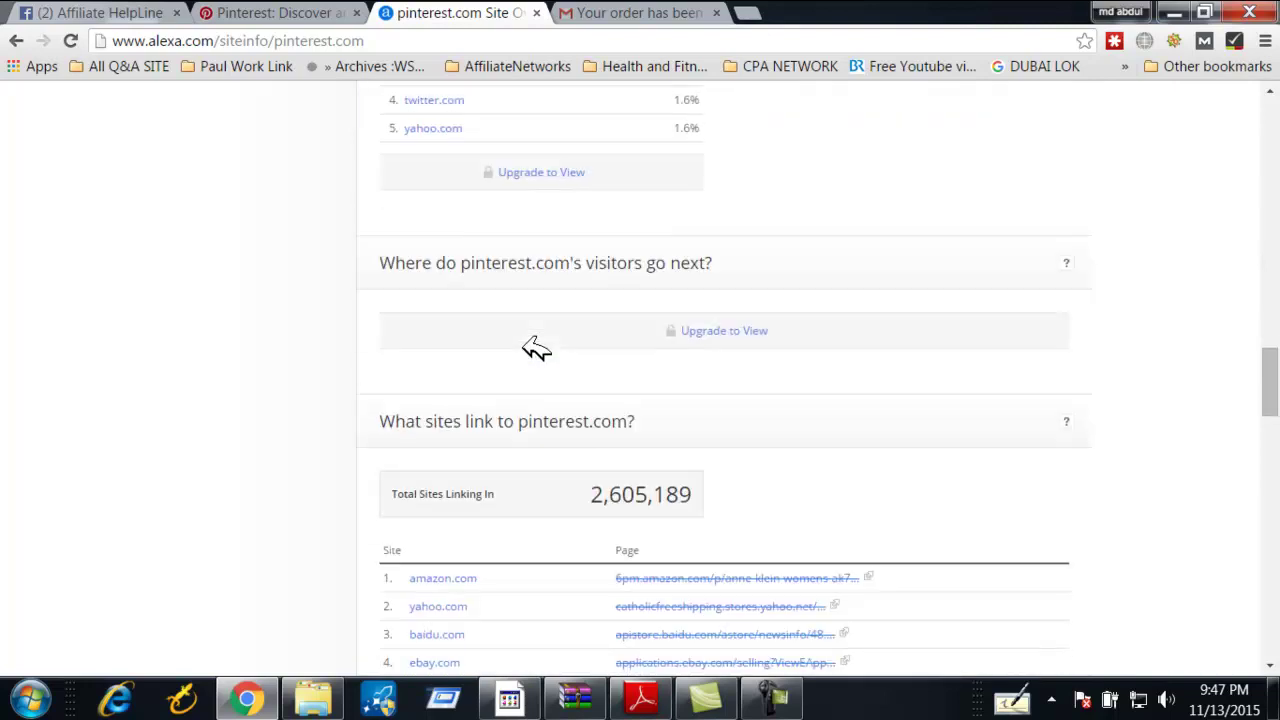
scroll(537, 350, down, 12)
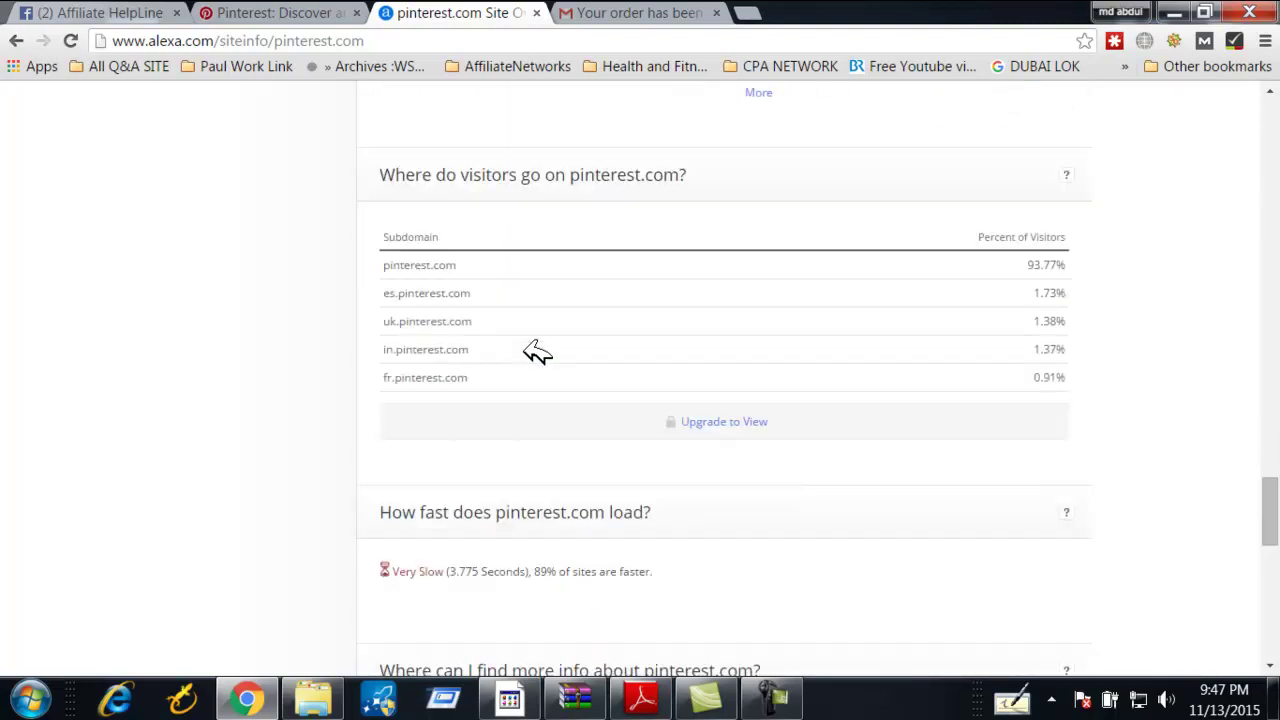
scroll(537, 350, down, 7)
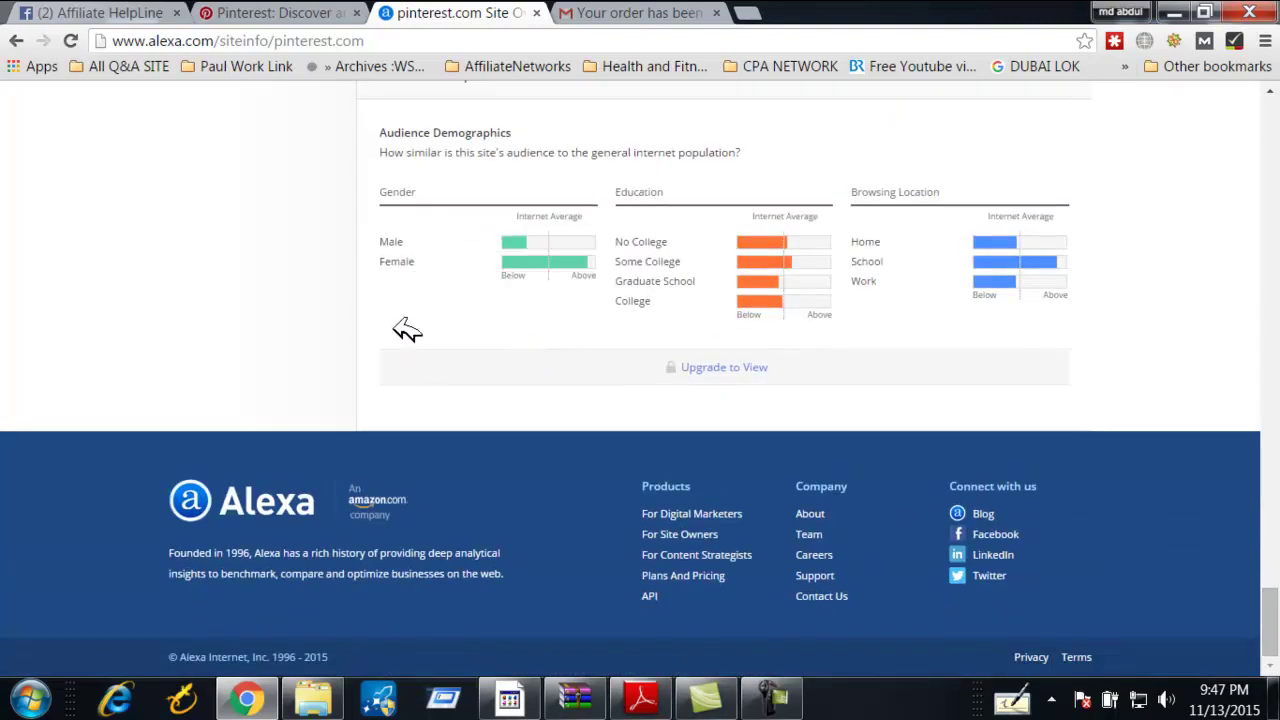
scroll(391, 322, up, 6)
scroll(391, 322, down, 4)
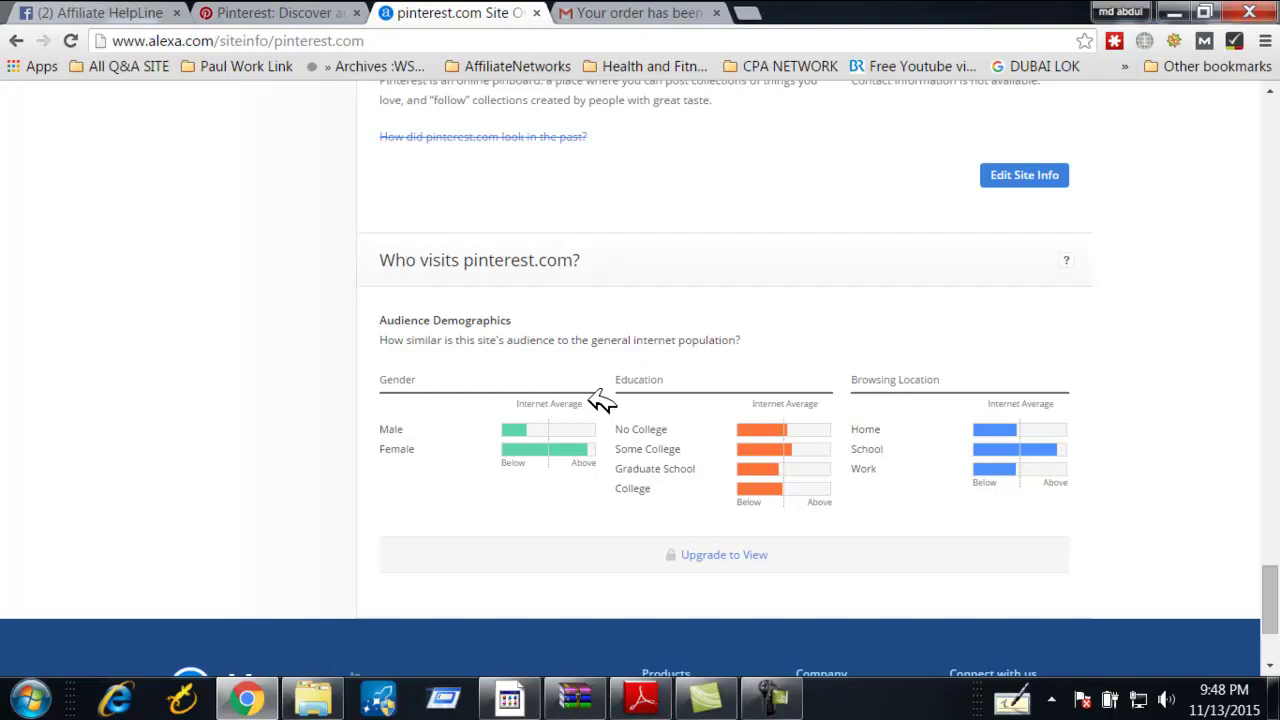
mouse_move(577, 450)
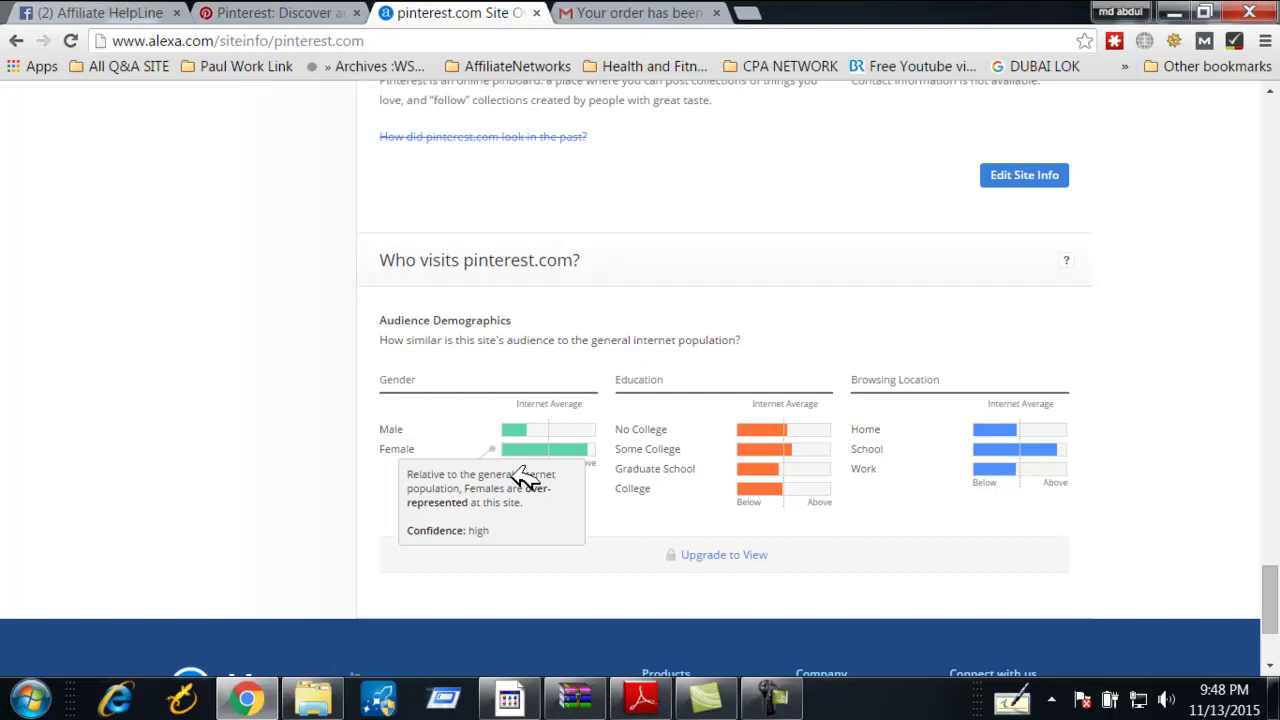
Check the Education and Browsing Location breakdowns, then scroll back to the rank overview
scroll(522, 478, down, 2)
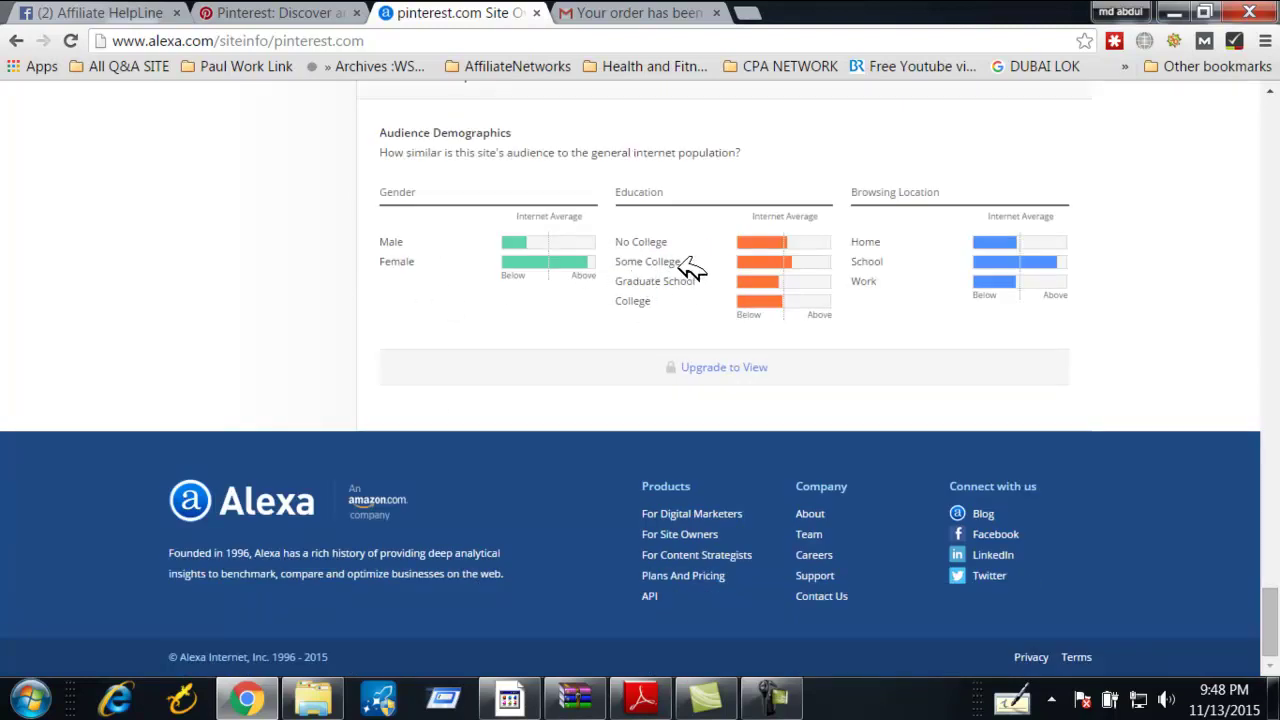
mouse_move(812, 262)
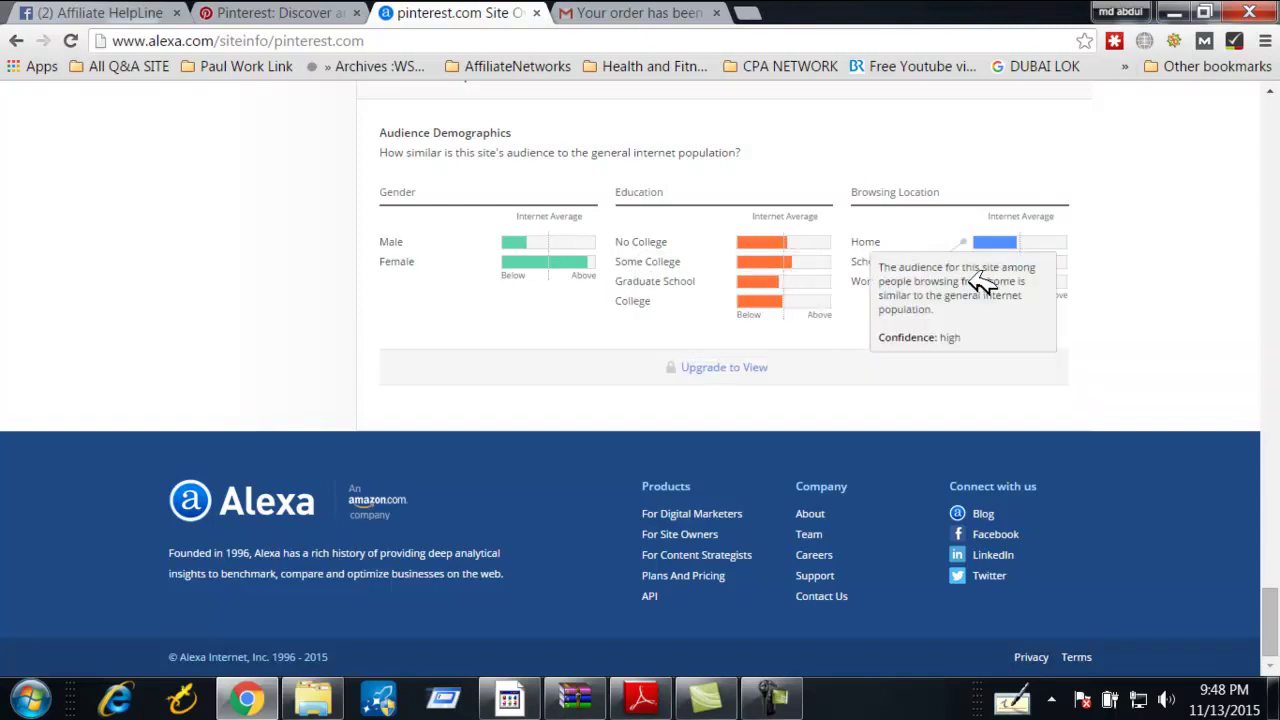
mouse_move(1060, 282)
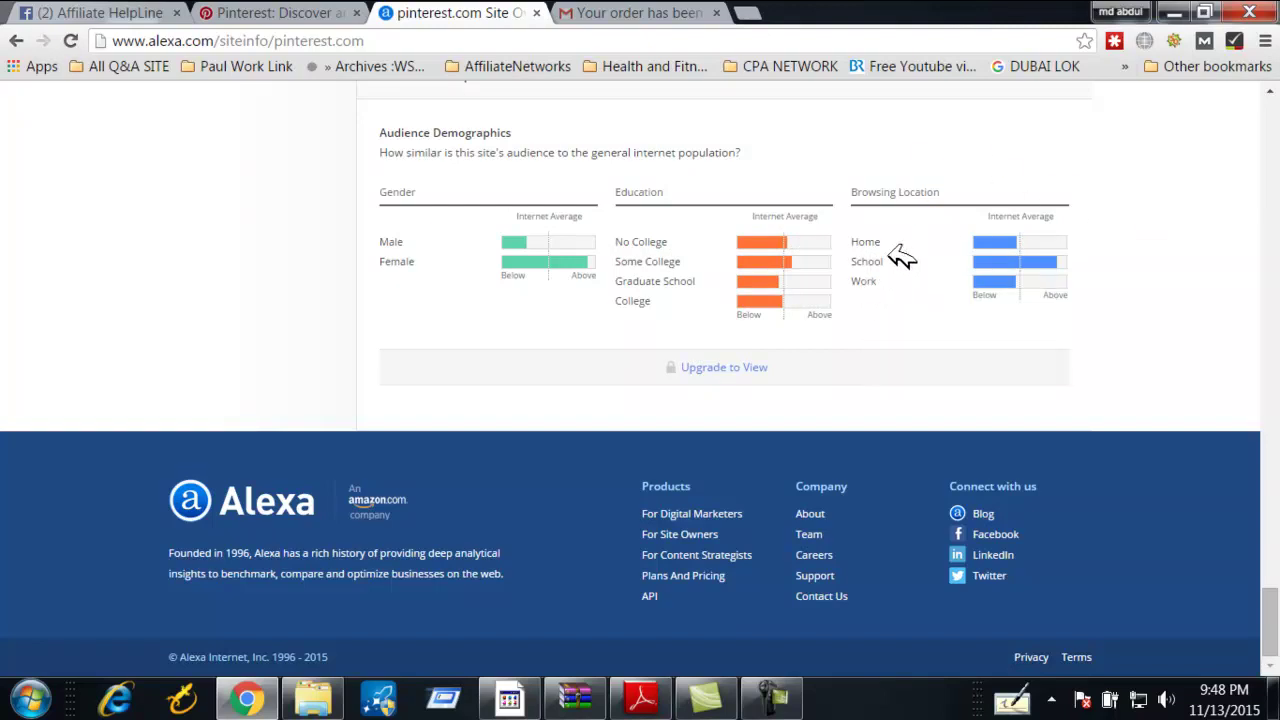
mouse_move(990, 262)
mouse_move(1000, 284)
mouse_move(540, 264)
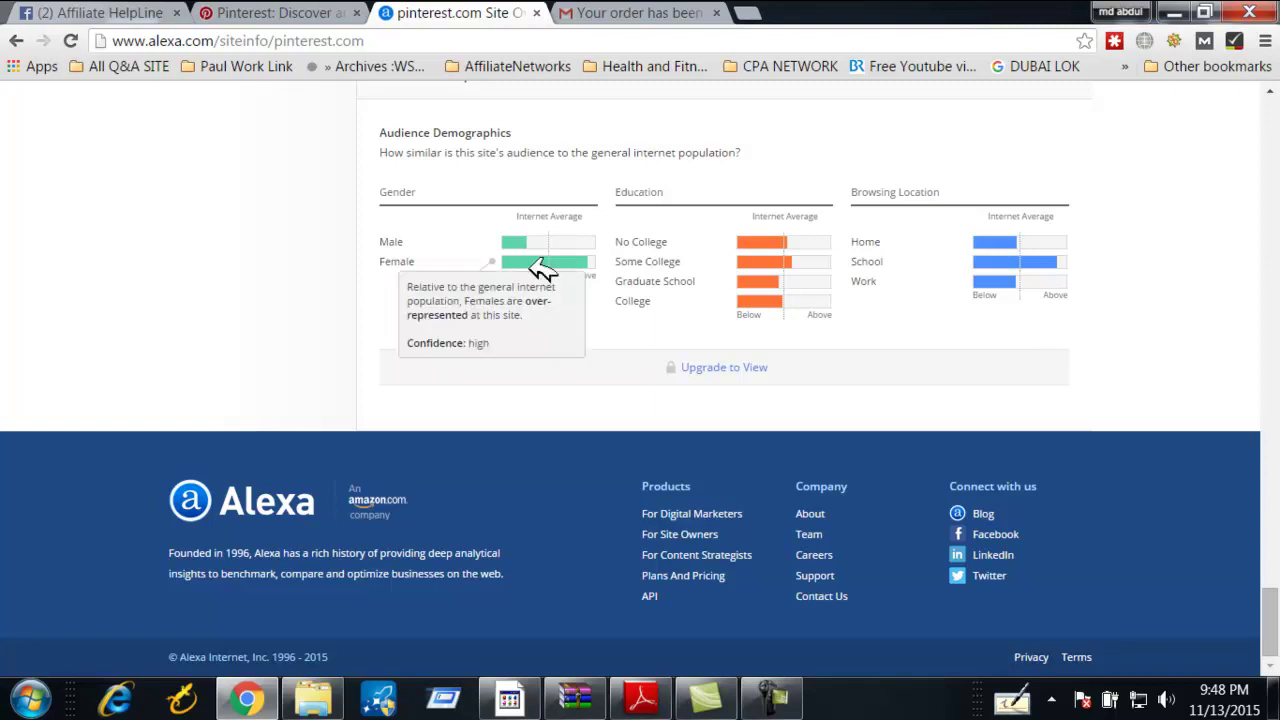
drag(681, 262, 626, 242)
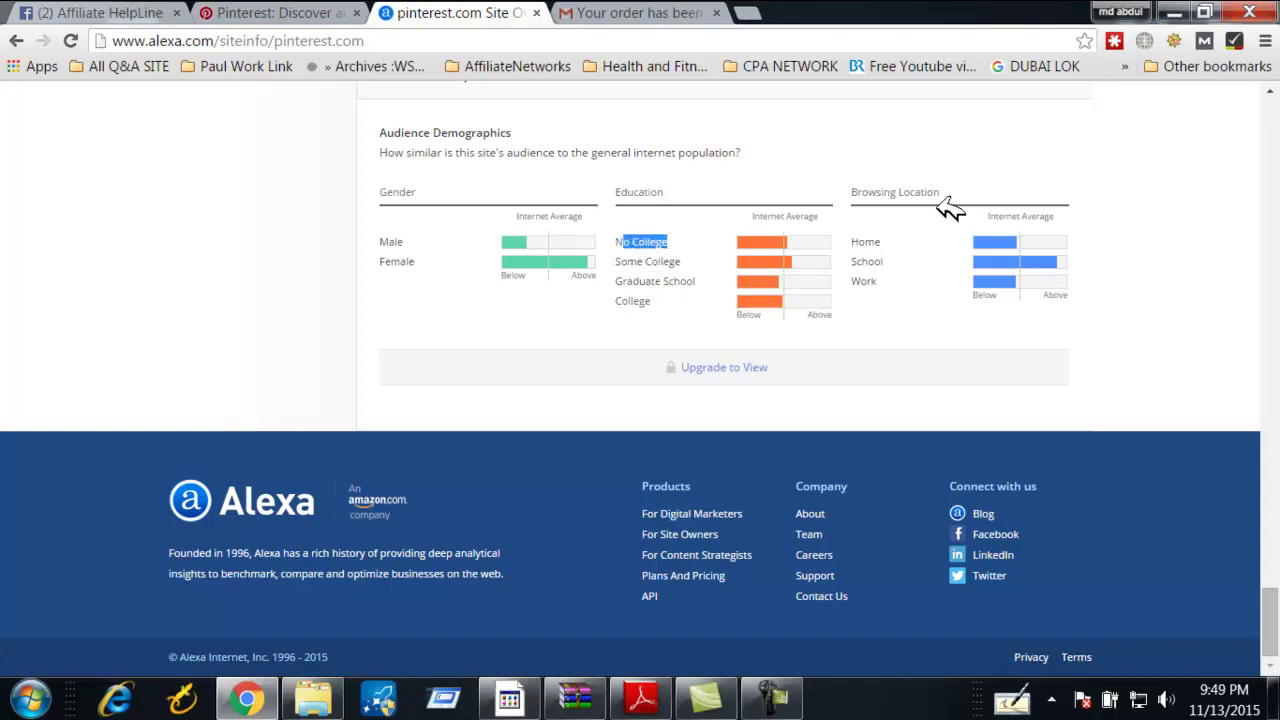
drag(944, 194, 845, 195)
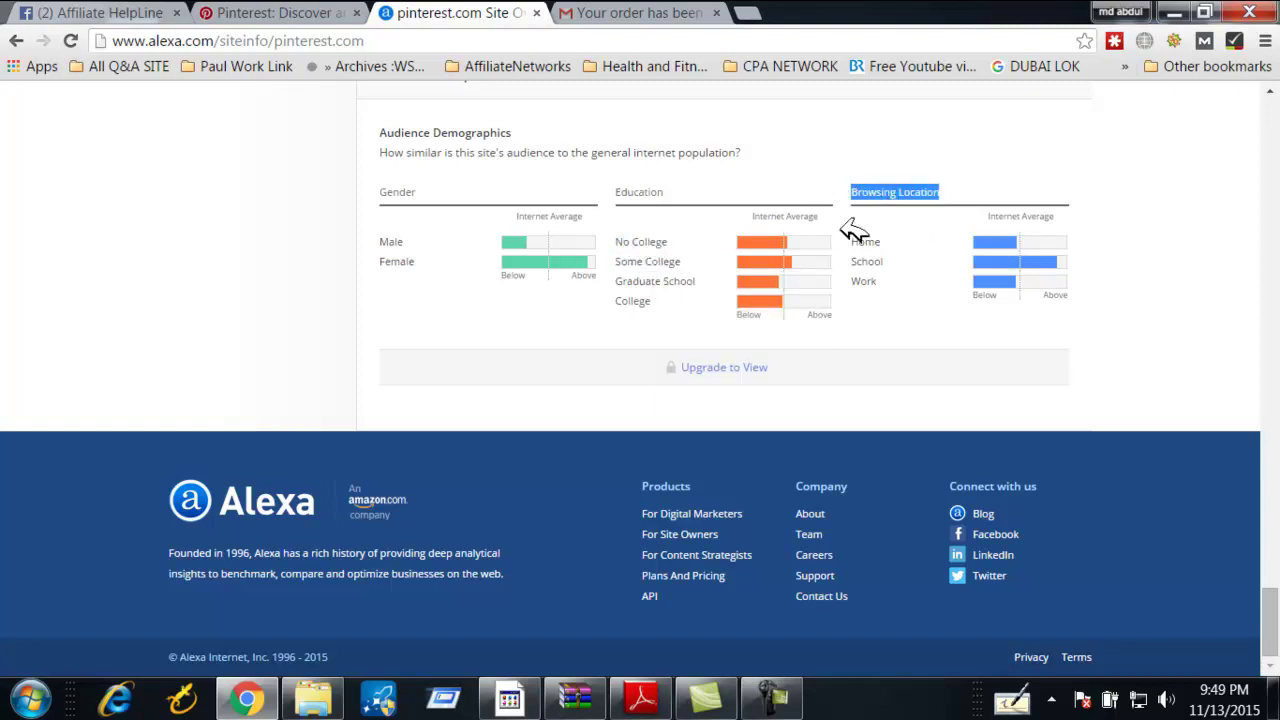
click(878, 268)
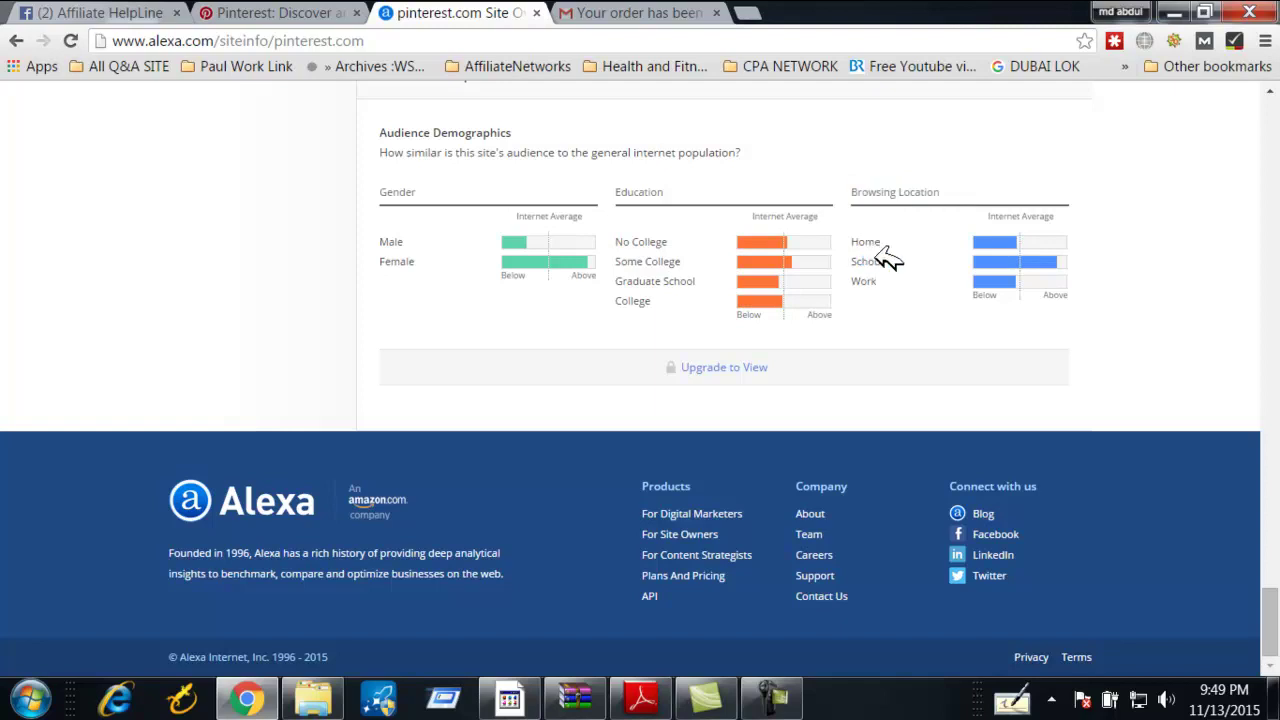
scroll(590, 402, up, 20)
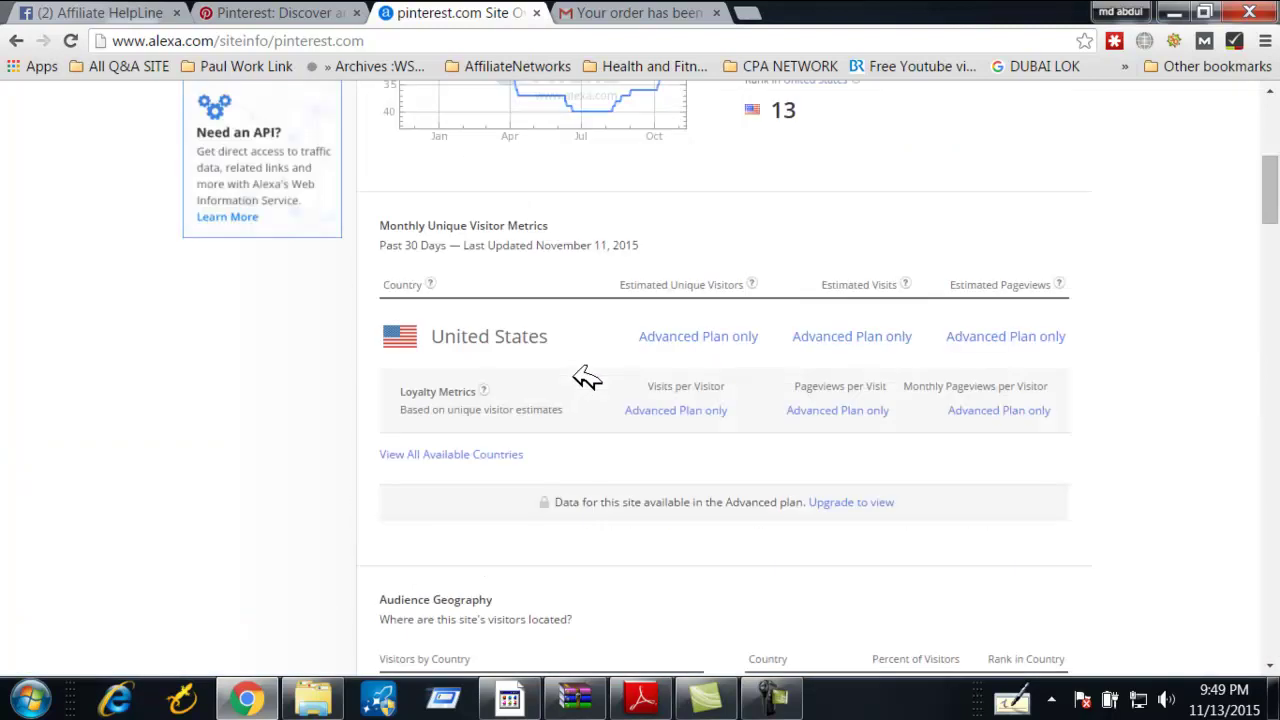
Browse the Pinterest home feed and open 'The Very Best Fish Recipe Ever' pin
click(290, 10)
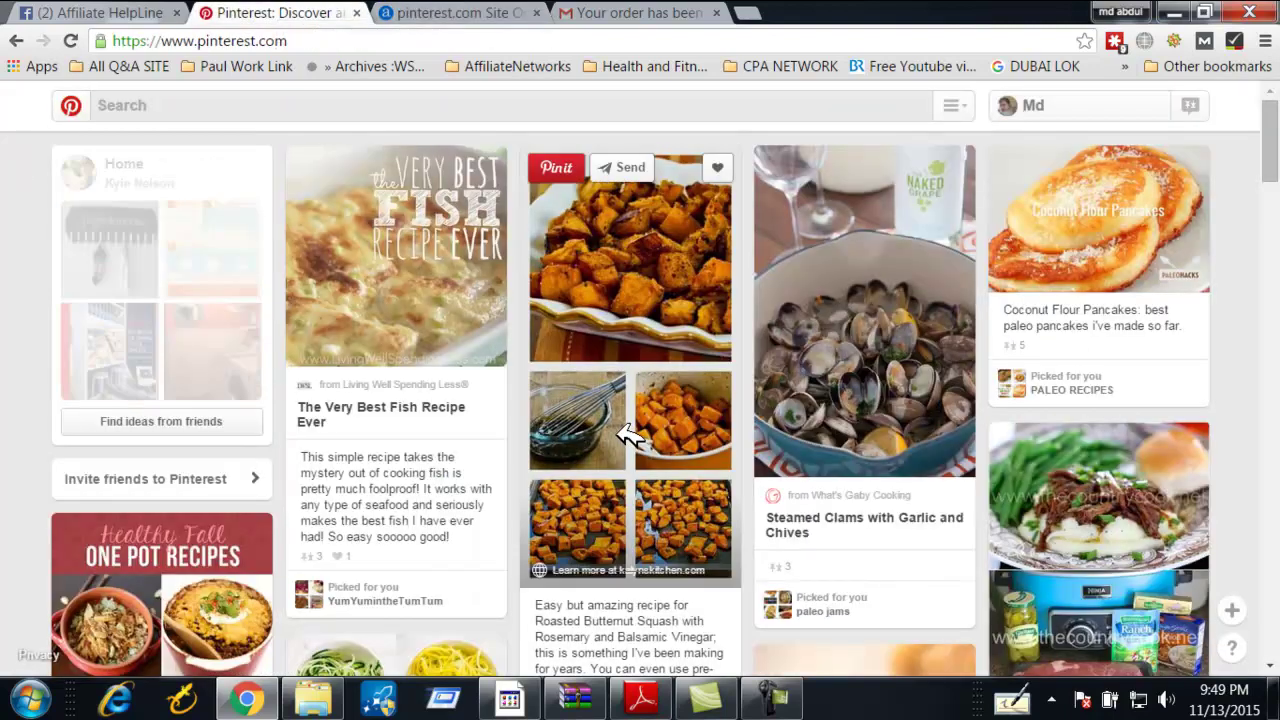
scroll(560, 430, down, 5)
scroll(480, 425, down, 5)
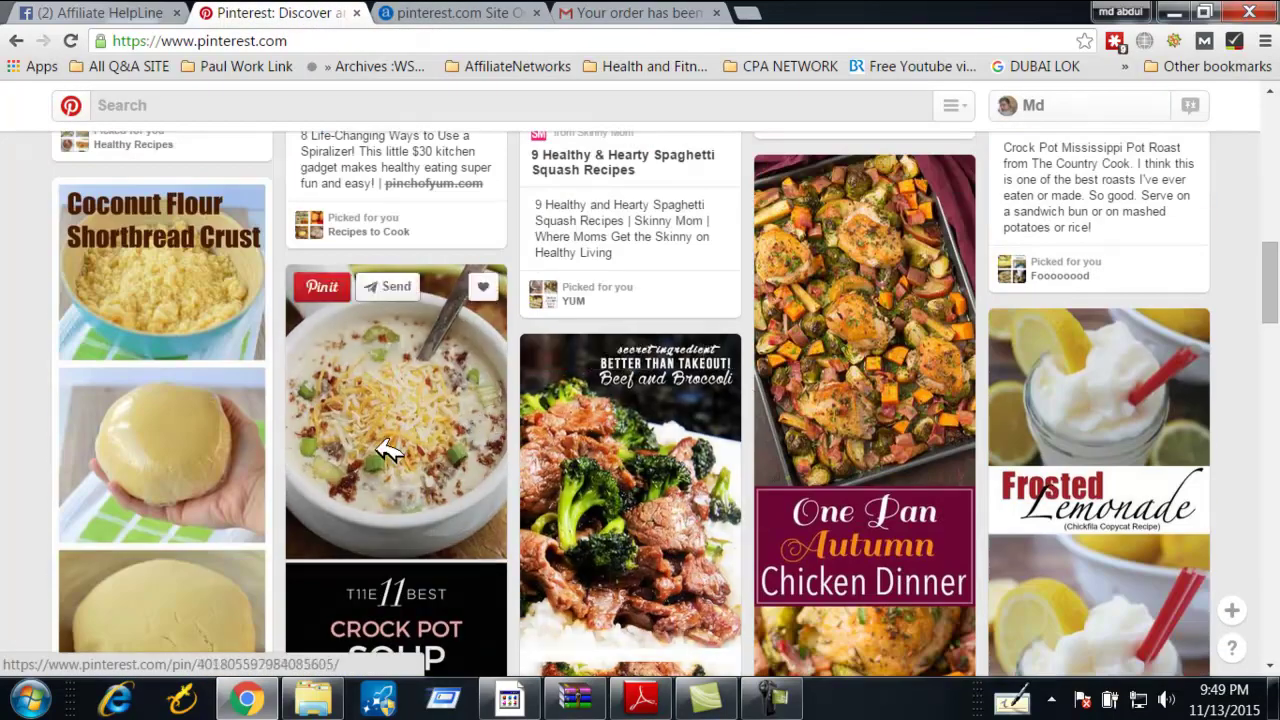
scroll(386, 451, up, 5)
scroll(390, 452, up, 5)
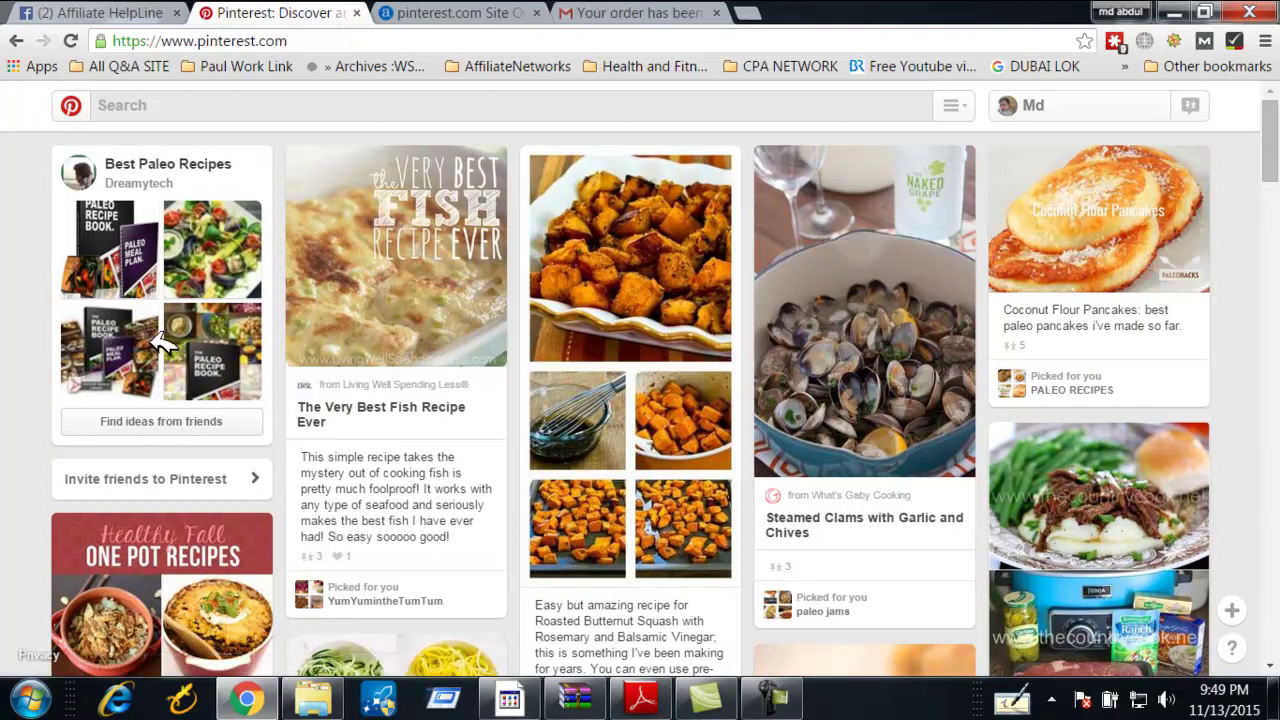
mouse_move(436, 276)
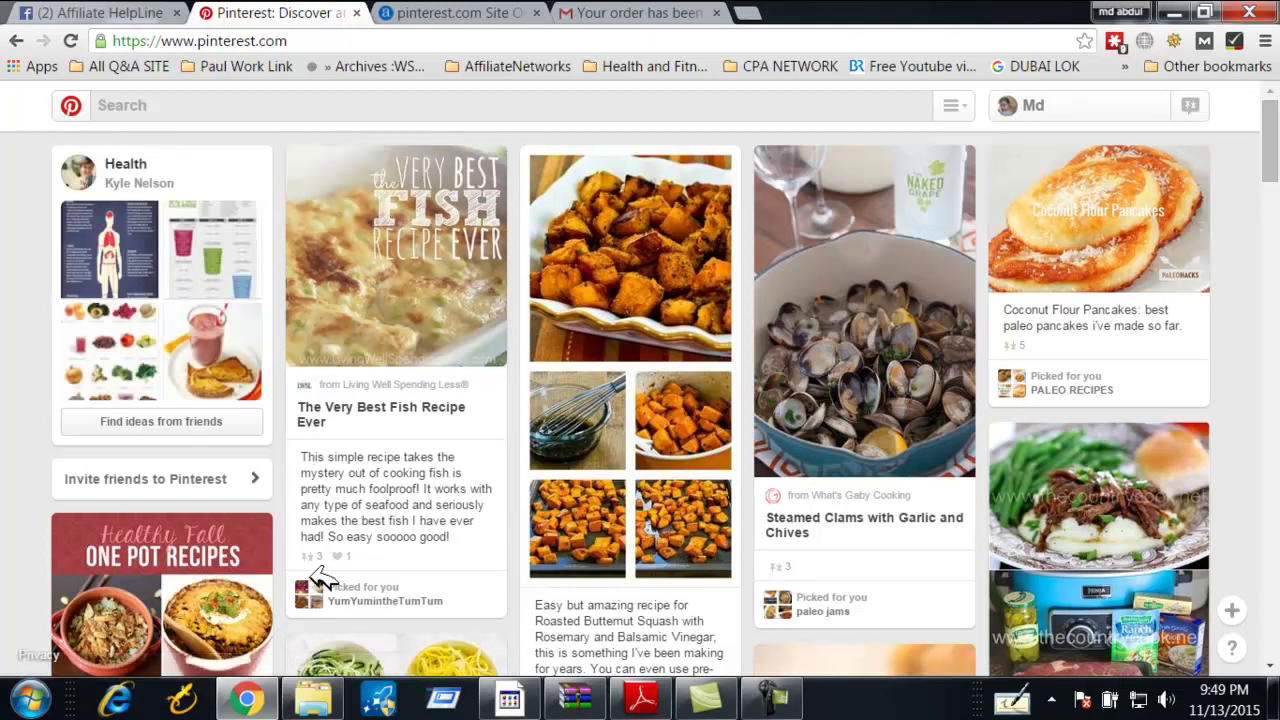
mouse_move(695, 266)
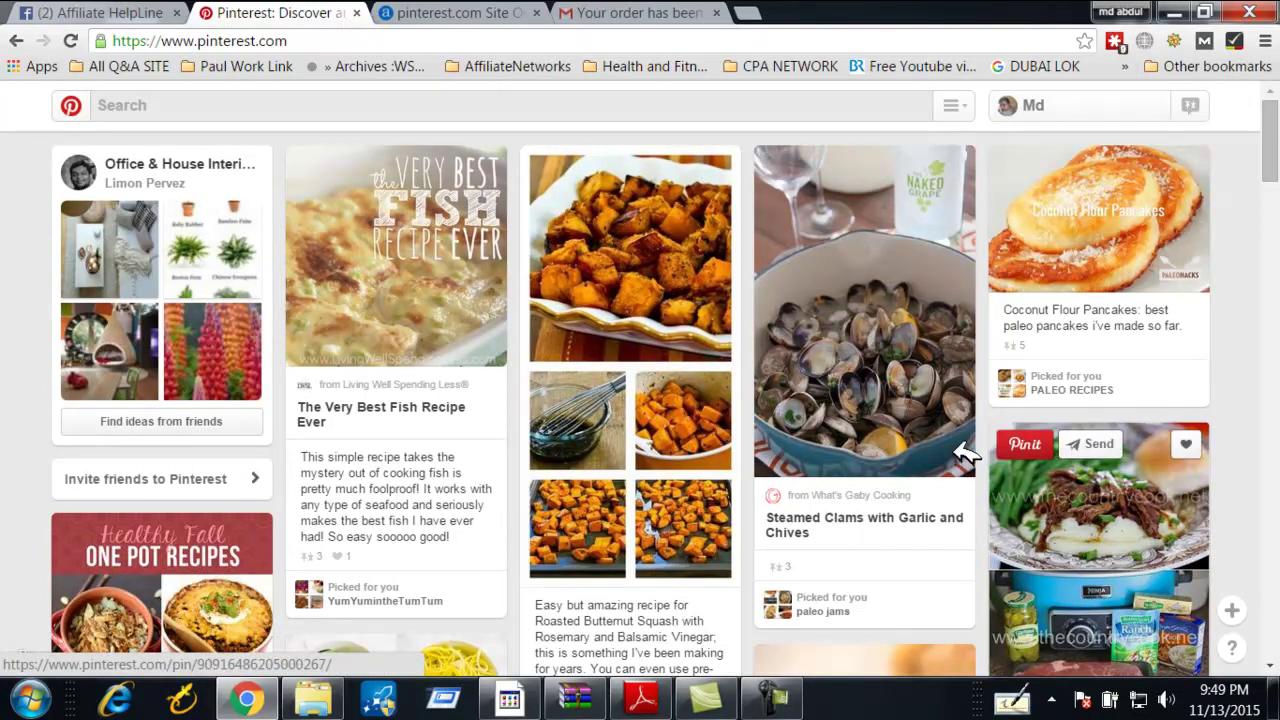
mouse_move(350, 268)
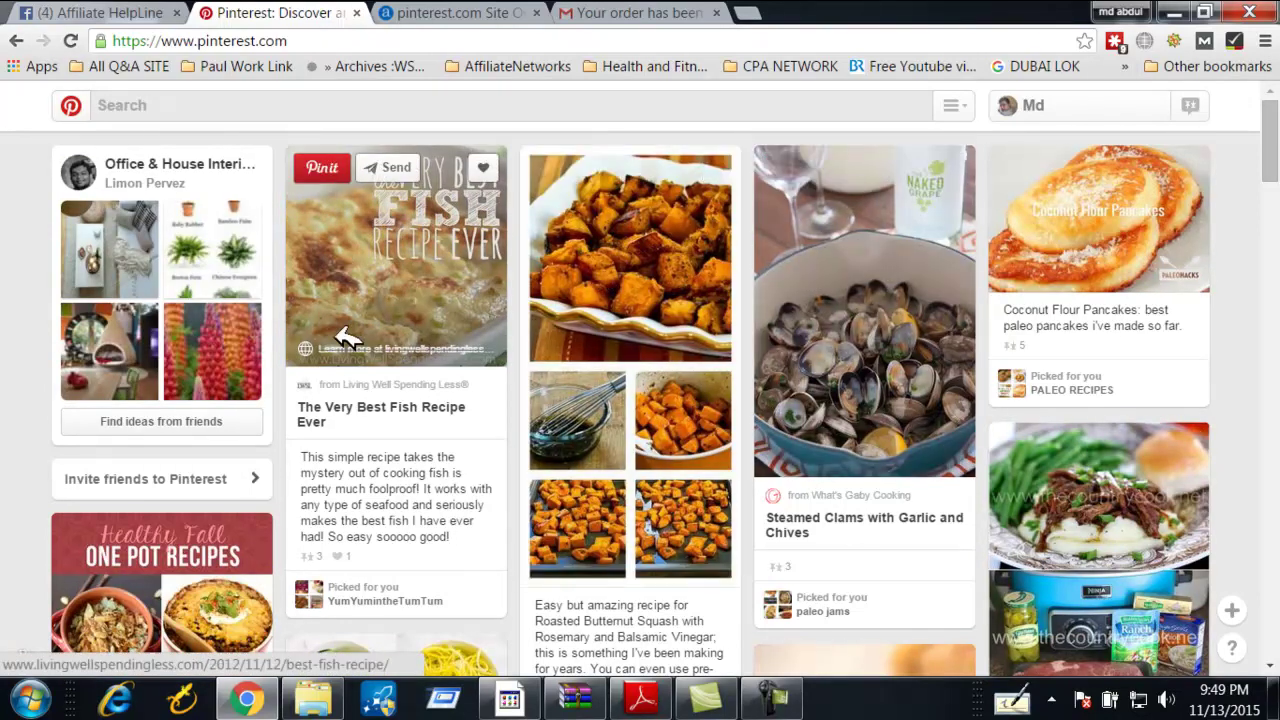
click(370, 228)
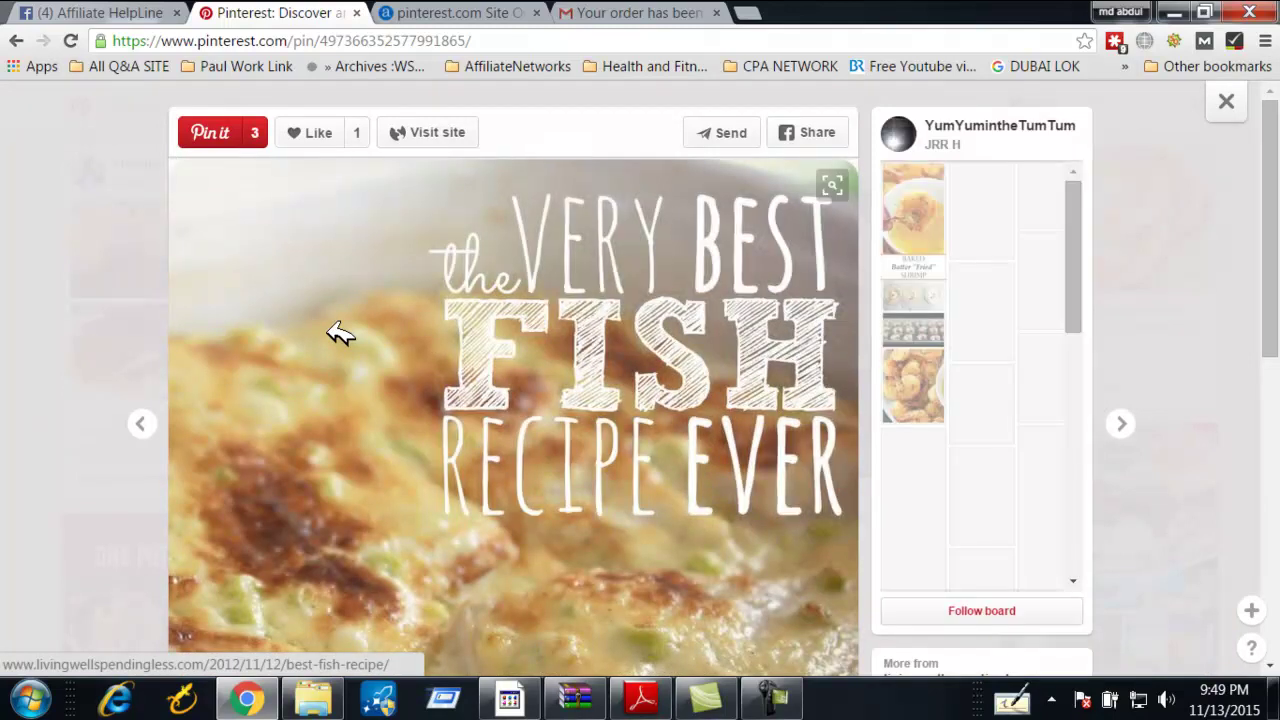
scroll(338, 334, down, 3)
scroll(440, 337, down, 3)
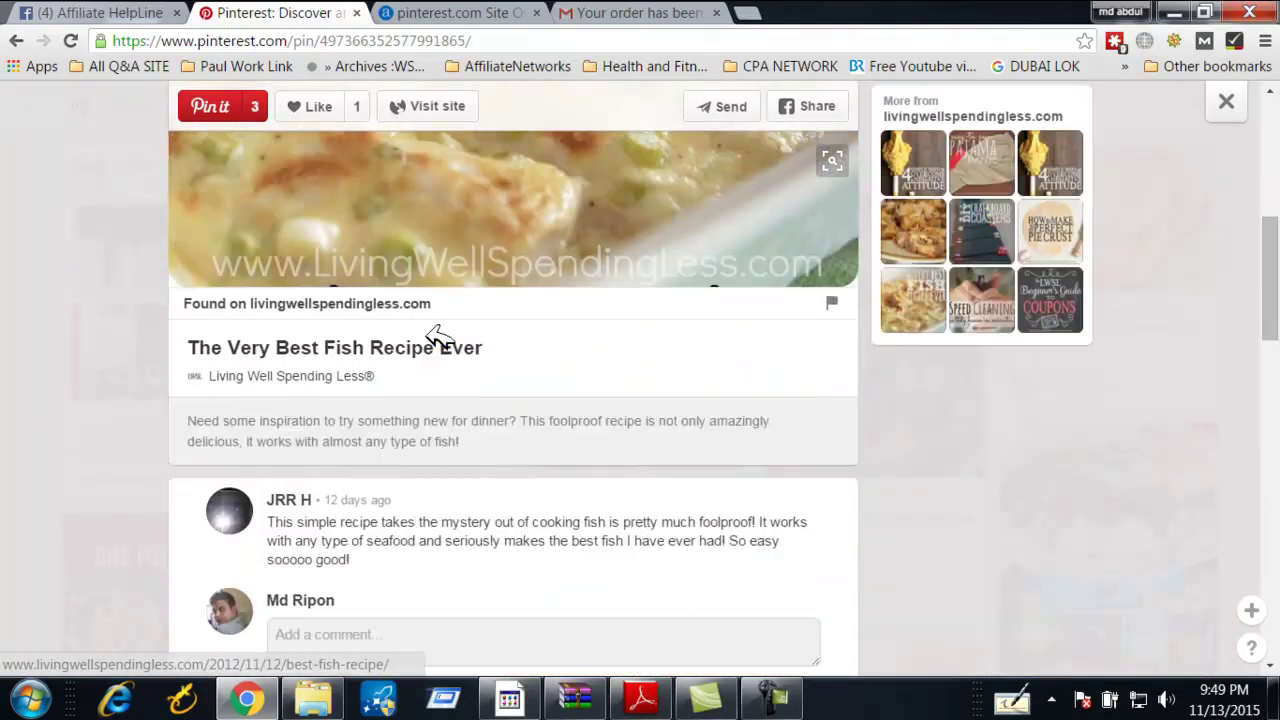
scroll(378, 316, up, 2)
scroll(375, 315, up, 3)
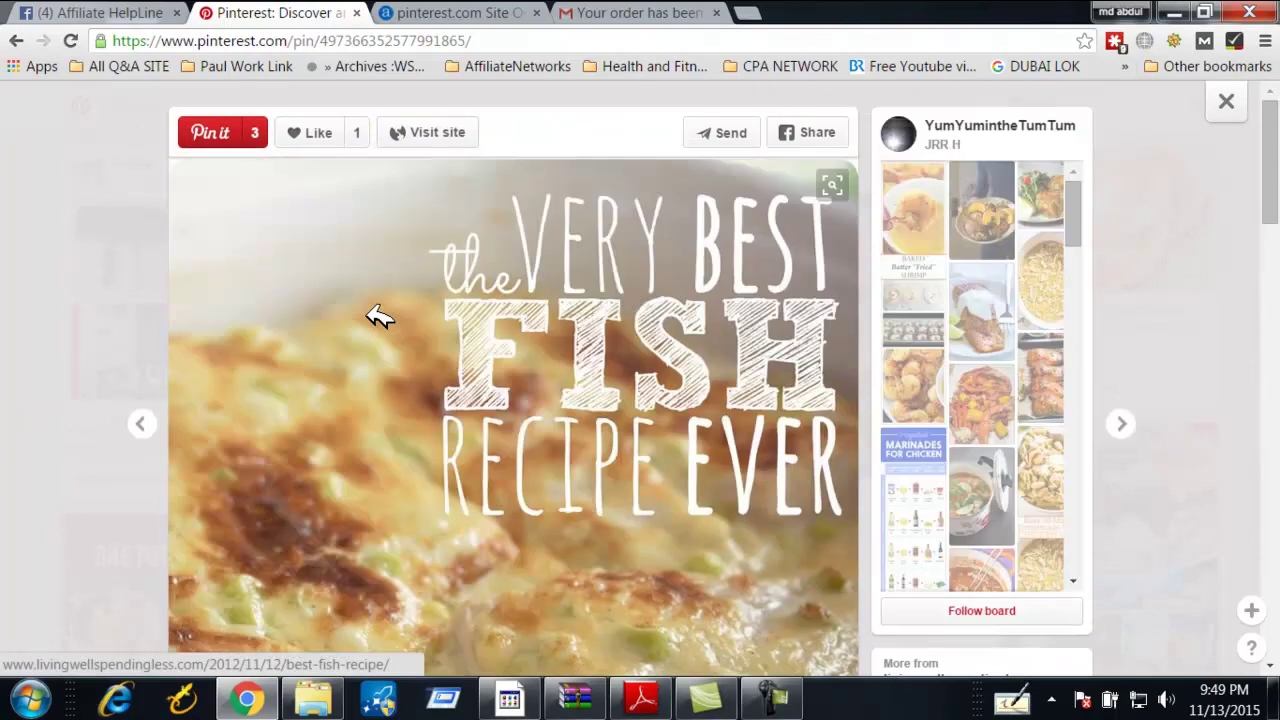
scroll(560, 285, down, 1)
scroll(640, 278, up, 1)
scroll(565, 393, down, 3)
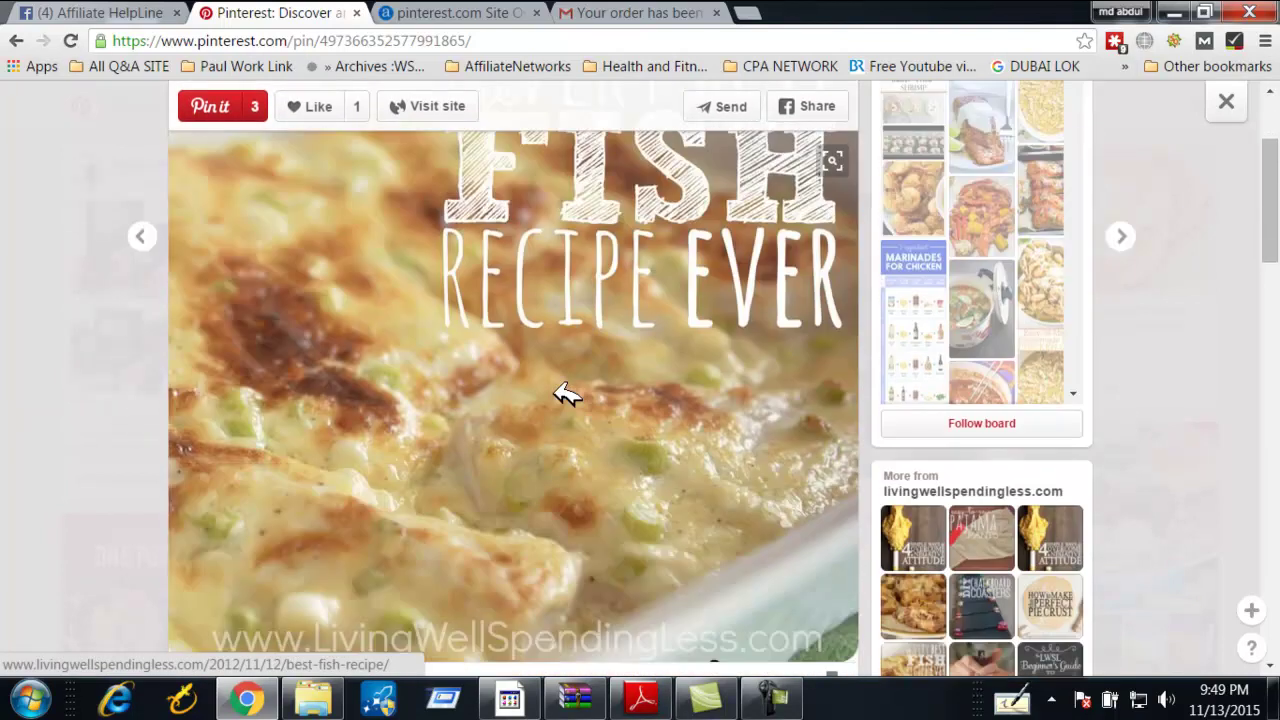
scroll(563, 391, down, 4)
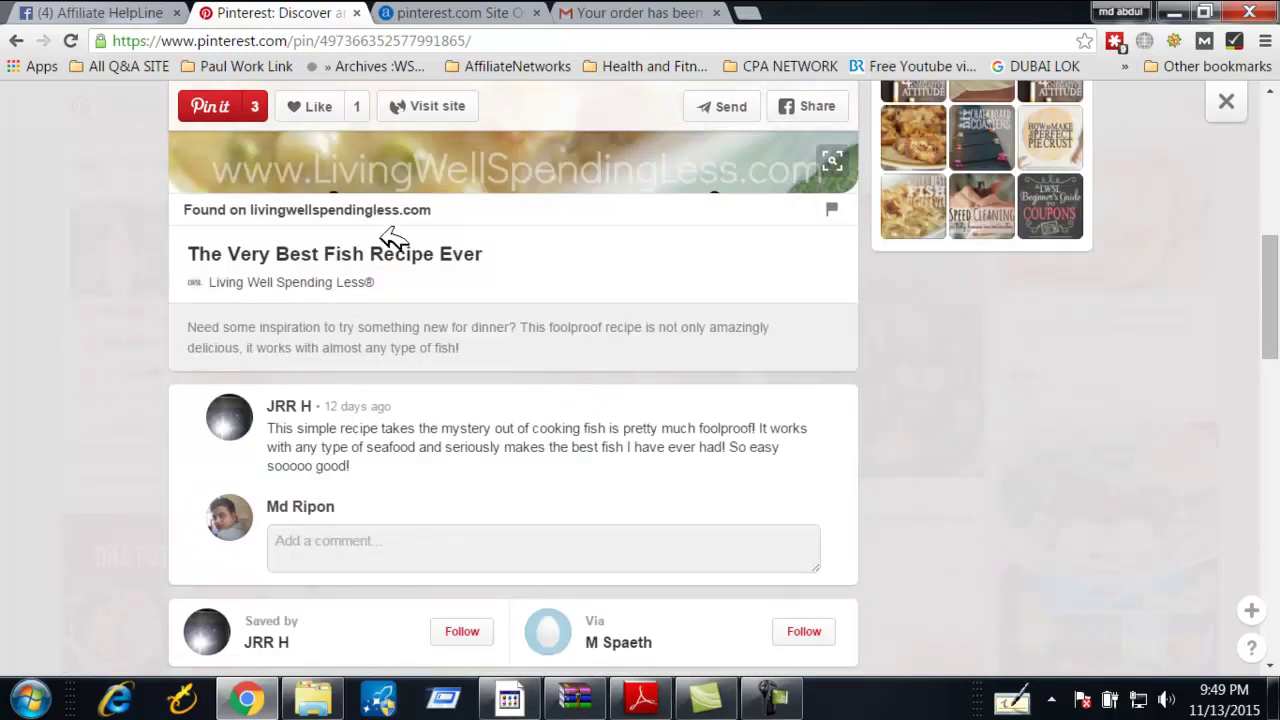
scroll(392, 240, up, 7)
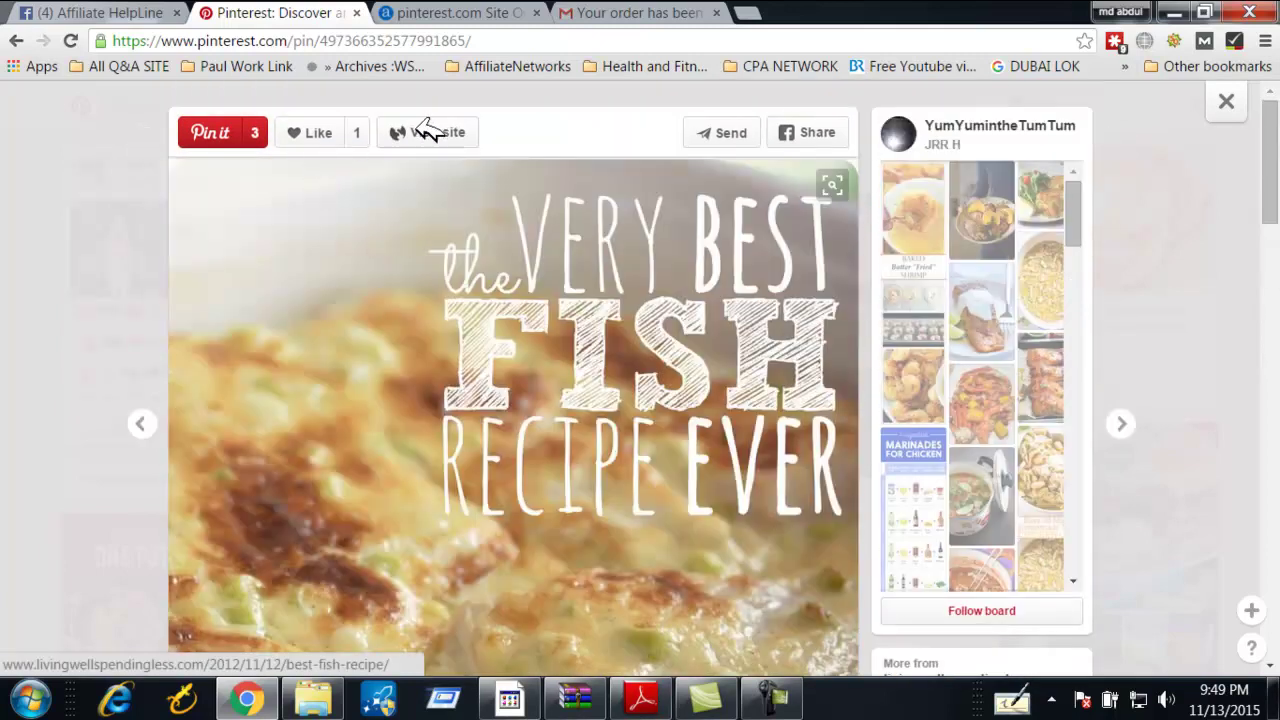
Open the fish recipe's source website in a new tab and check it loading
click(425, 131)
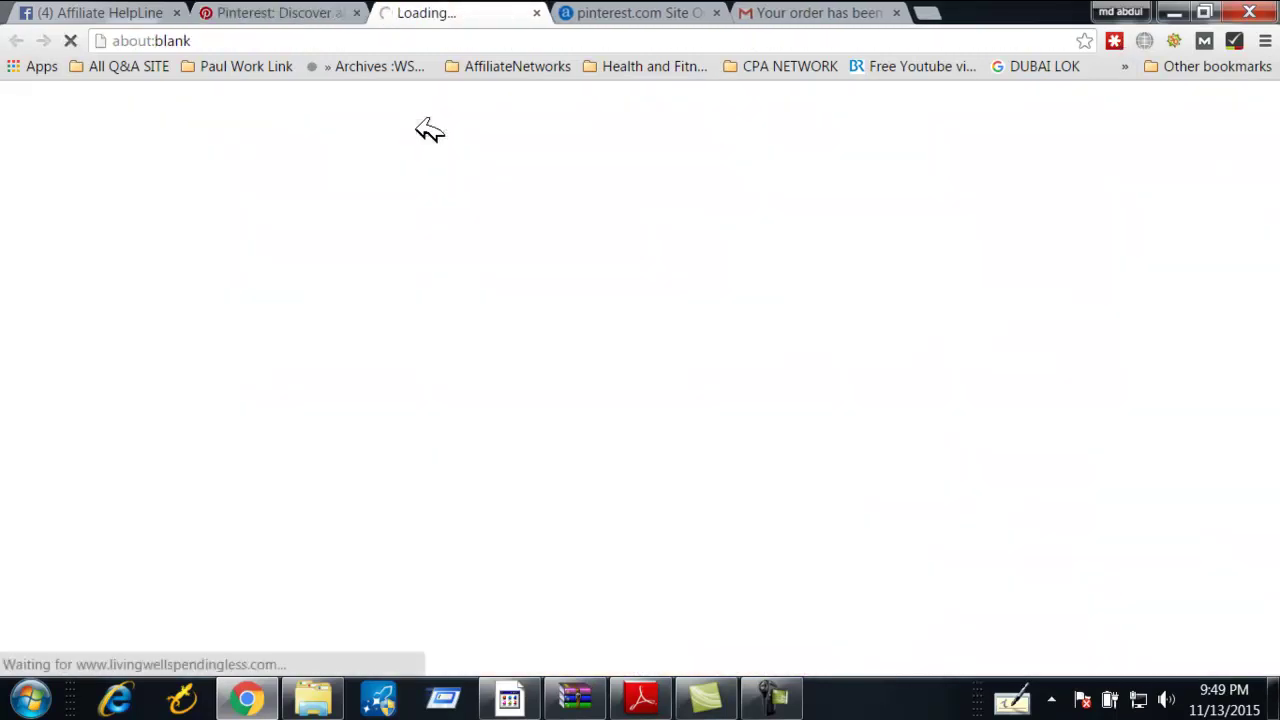
click(274, 10)
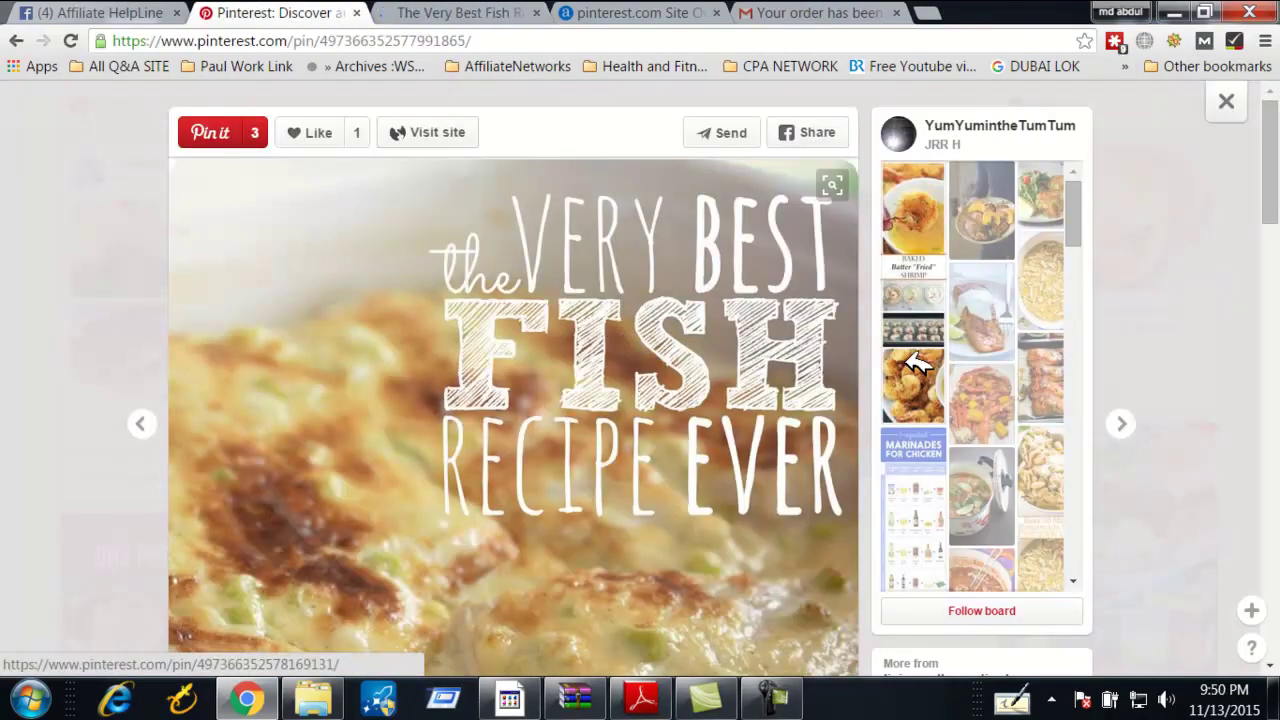
click(475, 10)
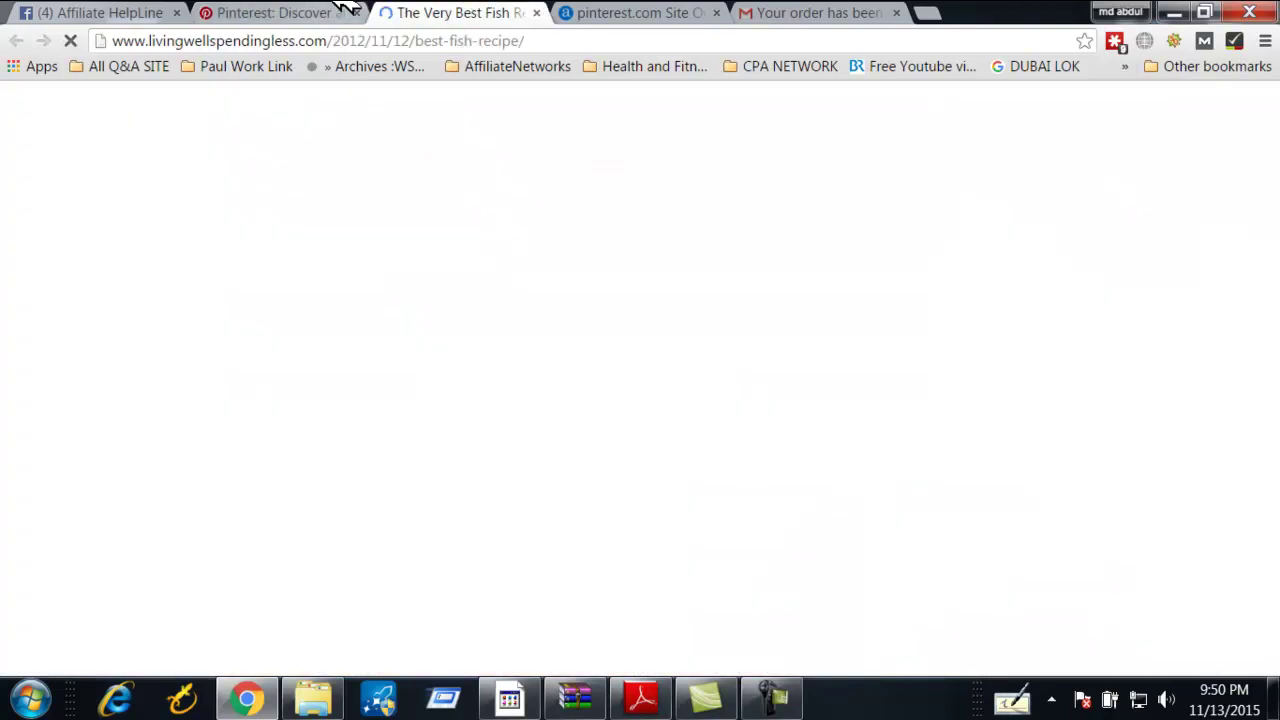
click(343, 10)
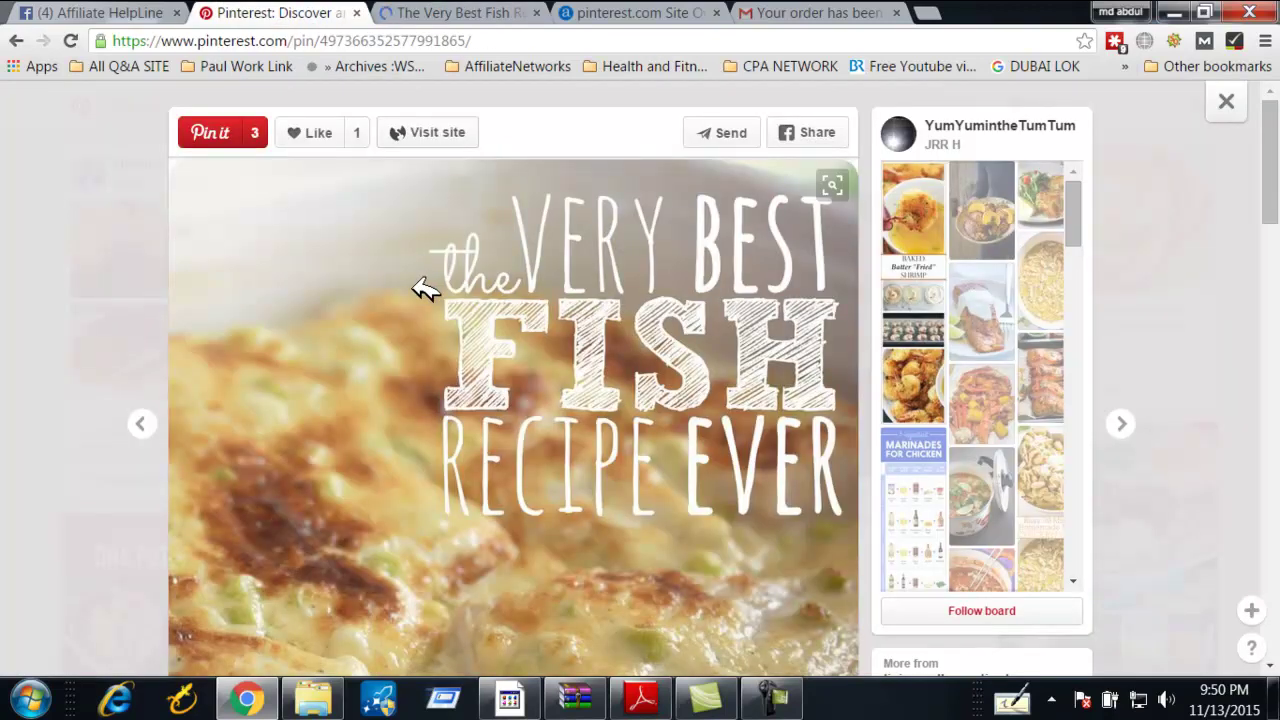
Scroll through the fish pin, then close it to return to the feed
scroll(423, 286, down, 3)
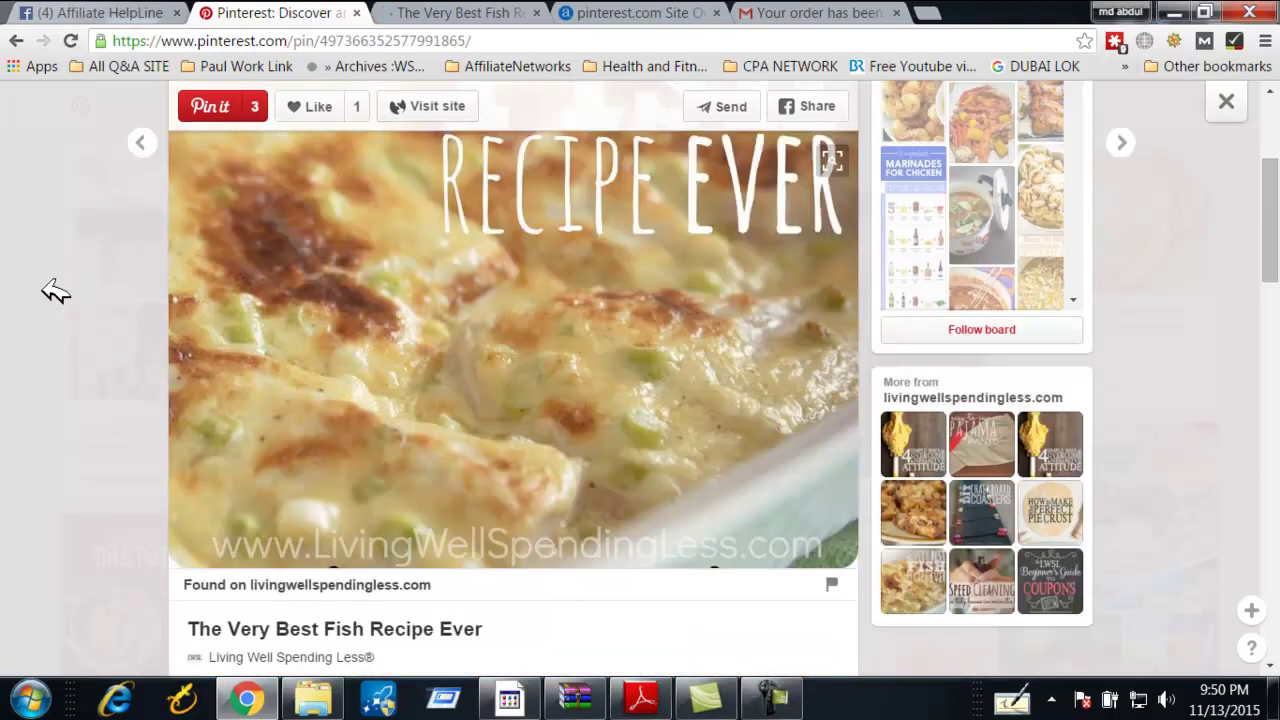
scroll(47, 312, down, 4)
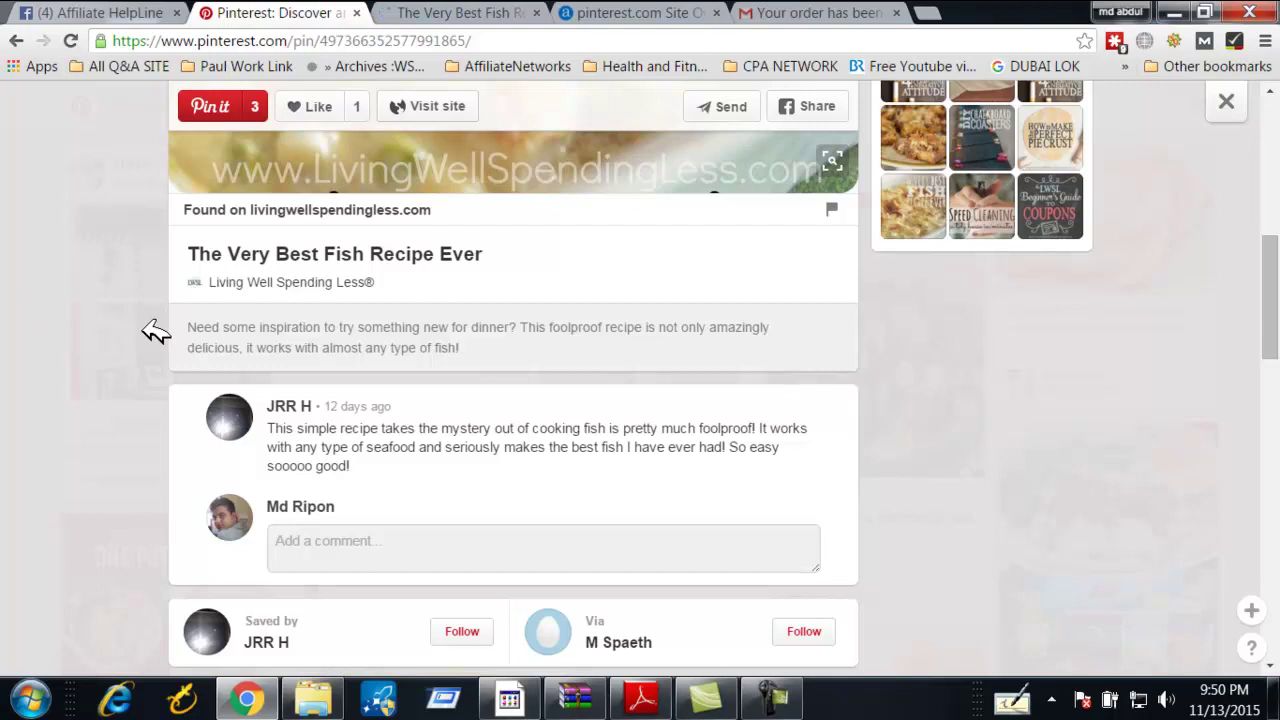
scroll(321, 372, up, 4)
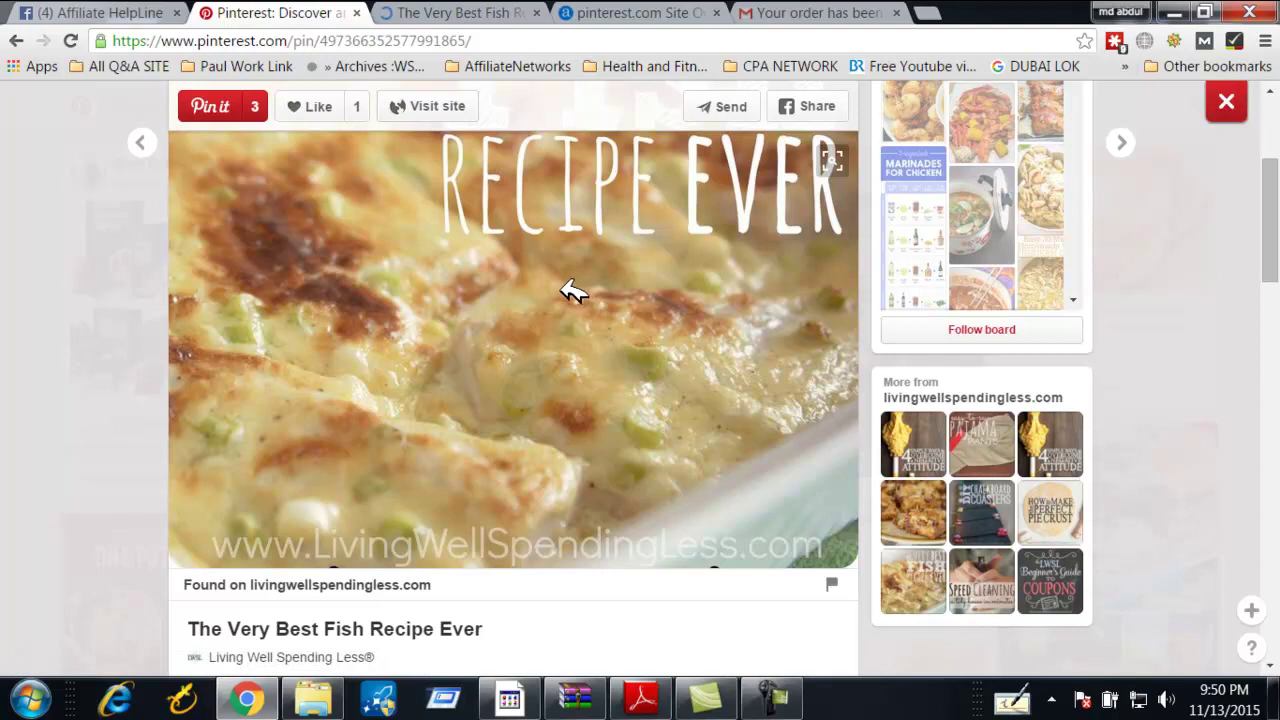
click(1226, 101)
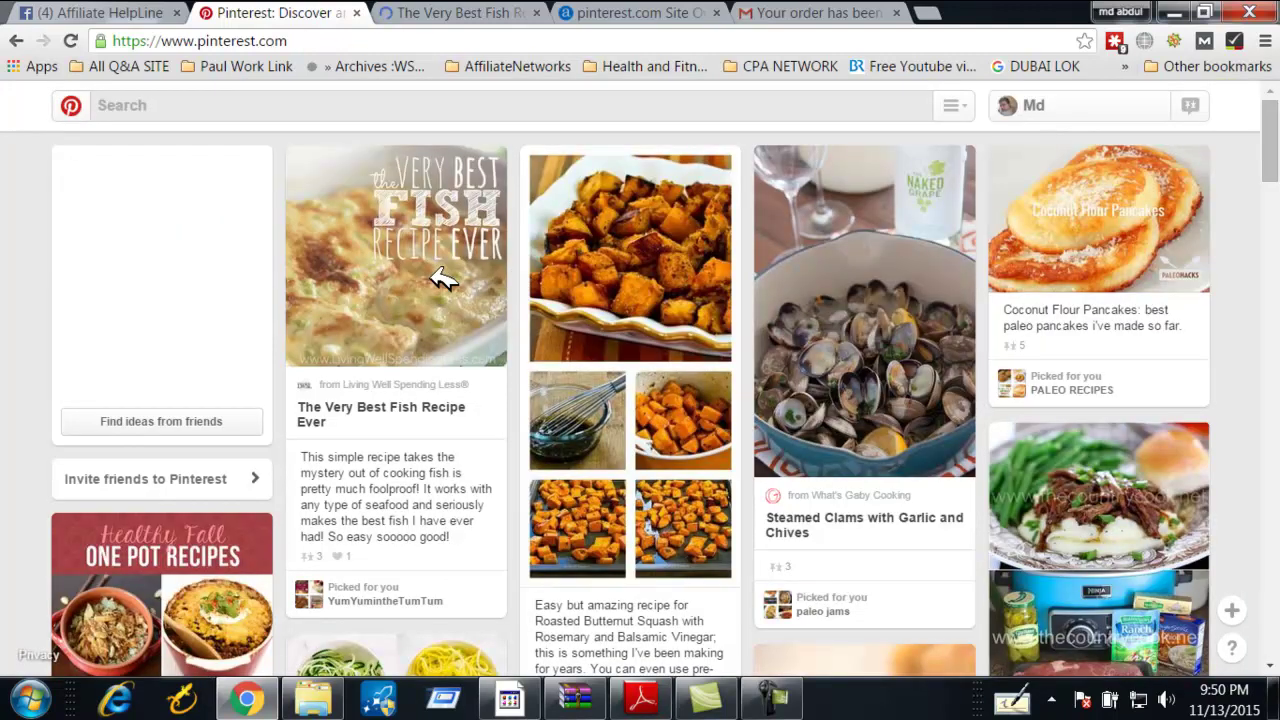
Open a new blank Chrome tab beside Pinterest
mouse_move(443, 280)
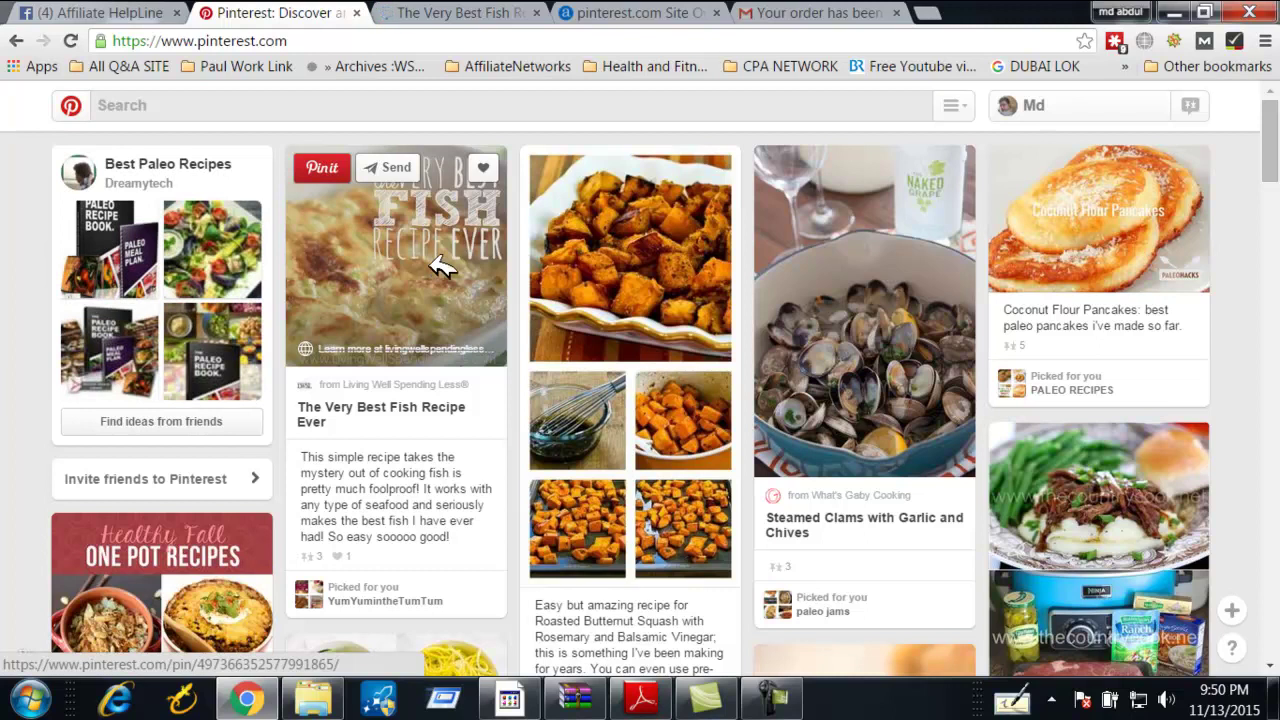
click(927, 13)
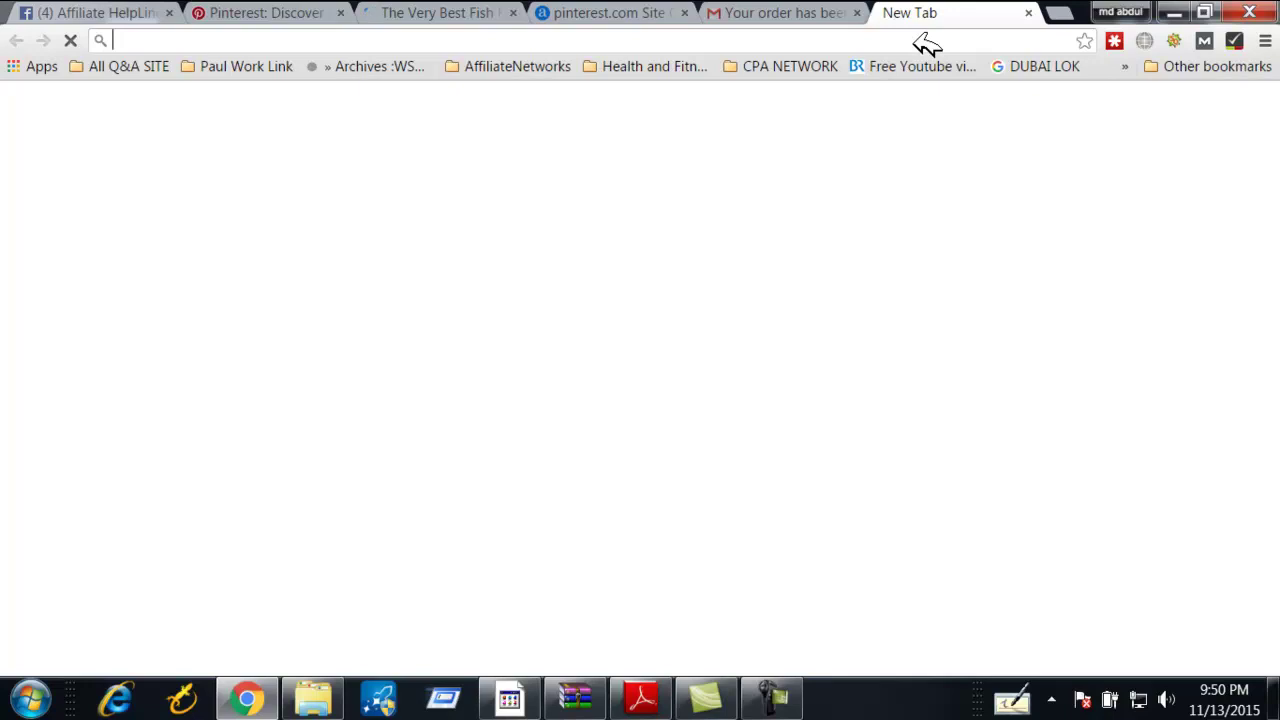
Run a Google search for 'pin bord' to find a pin-board image
text(p)
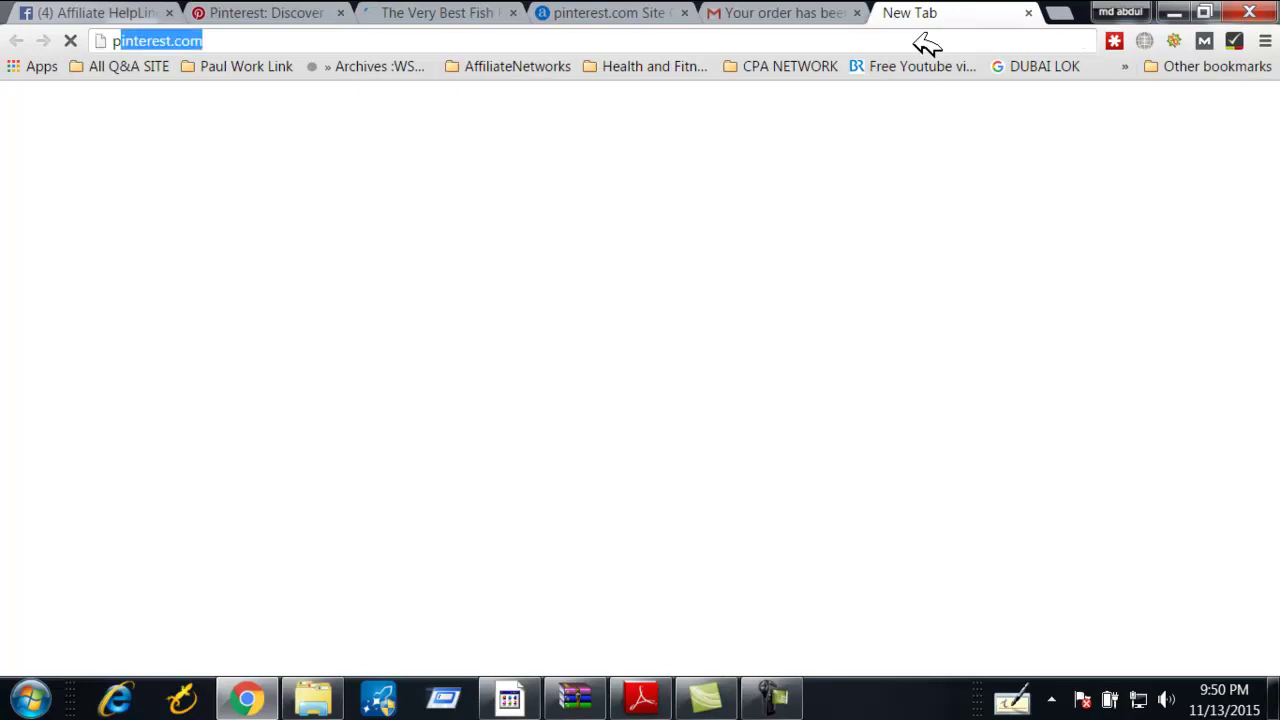
text(in bord)
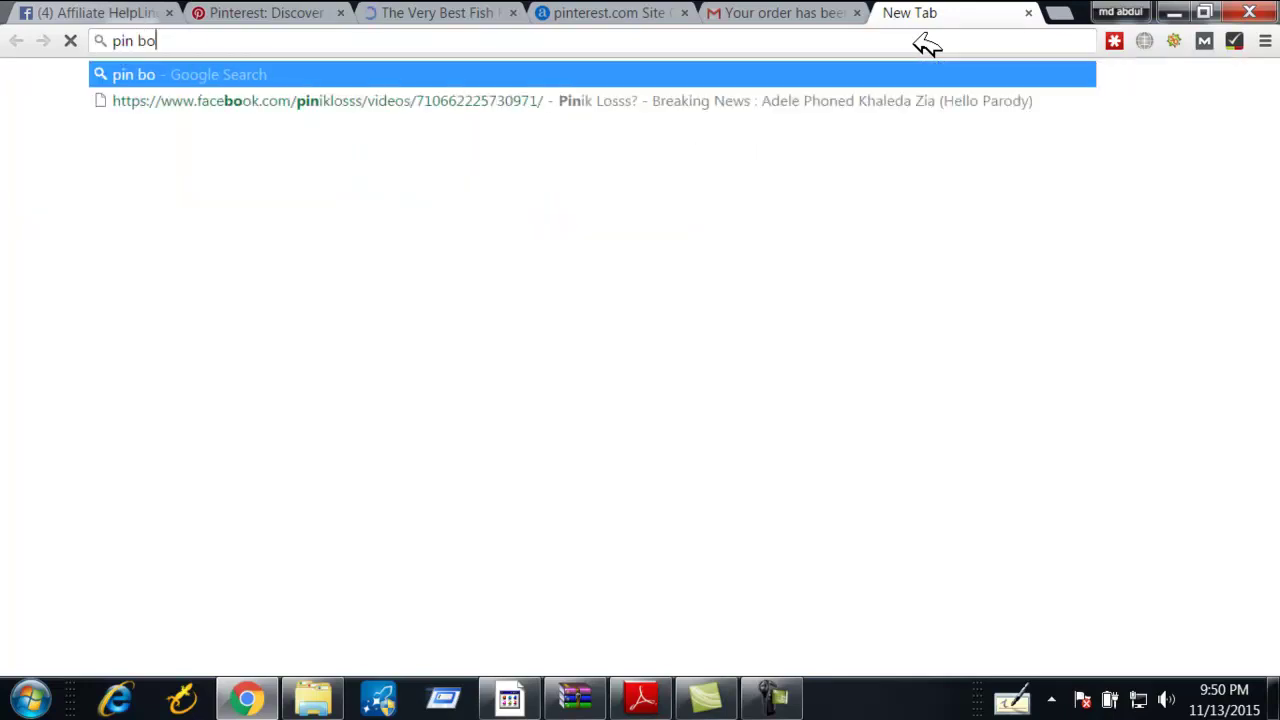
key(Return)
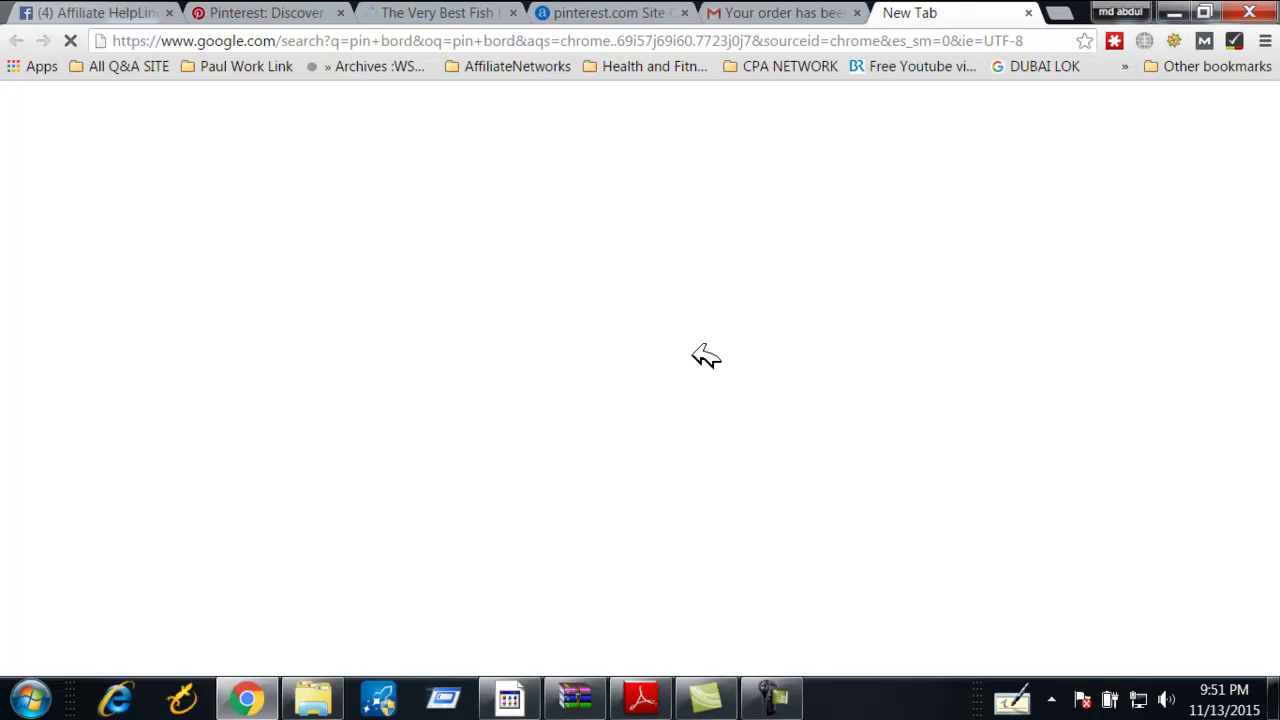
click(770, 698)
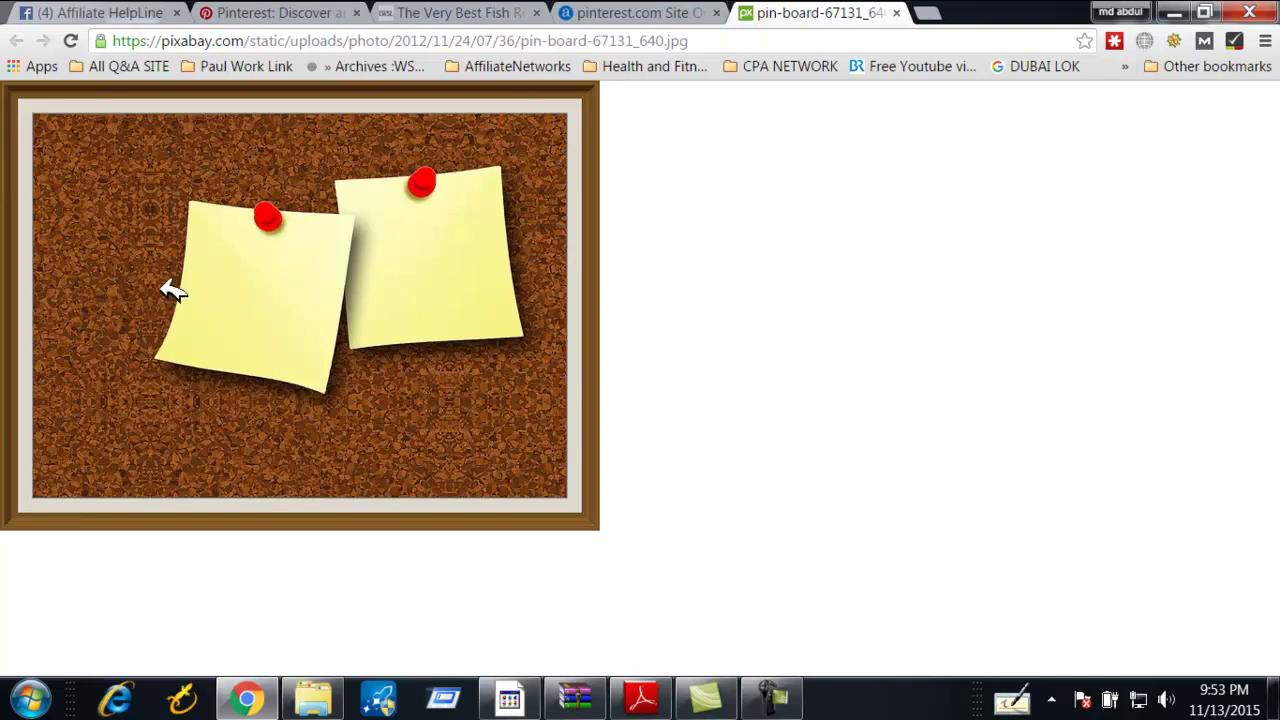
Back on Pinterest, reopen 'The Very Best Fish Recipe Ever' pin from the feed
click(255, 8)
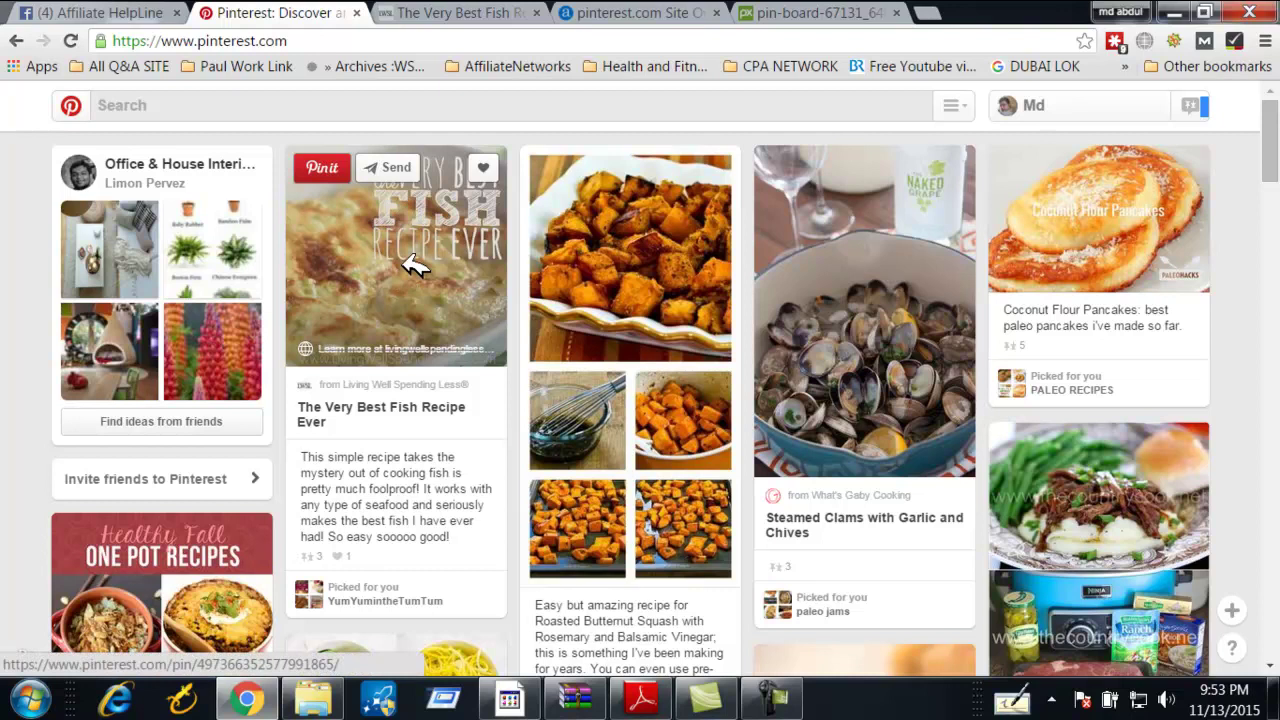
scroll(420, 277, down, 2)
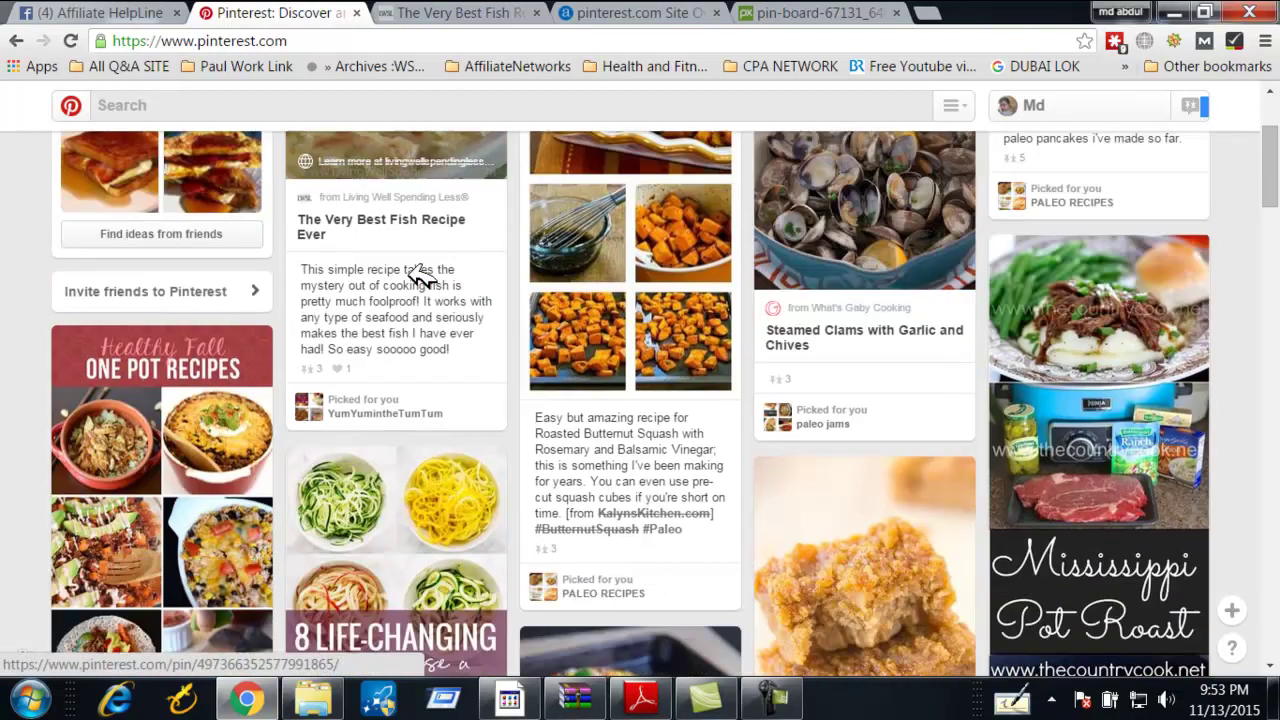
scroll(420, 277, up, 2)
click(421, 259)
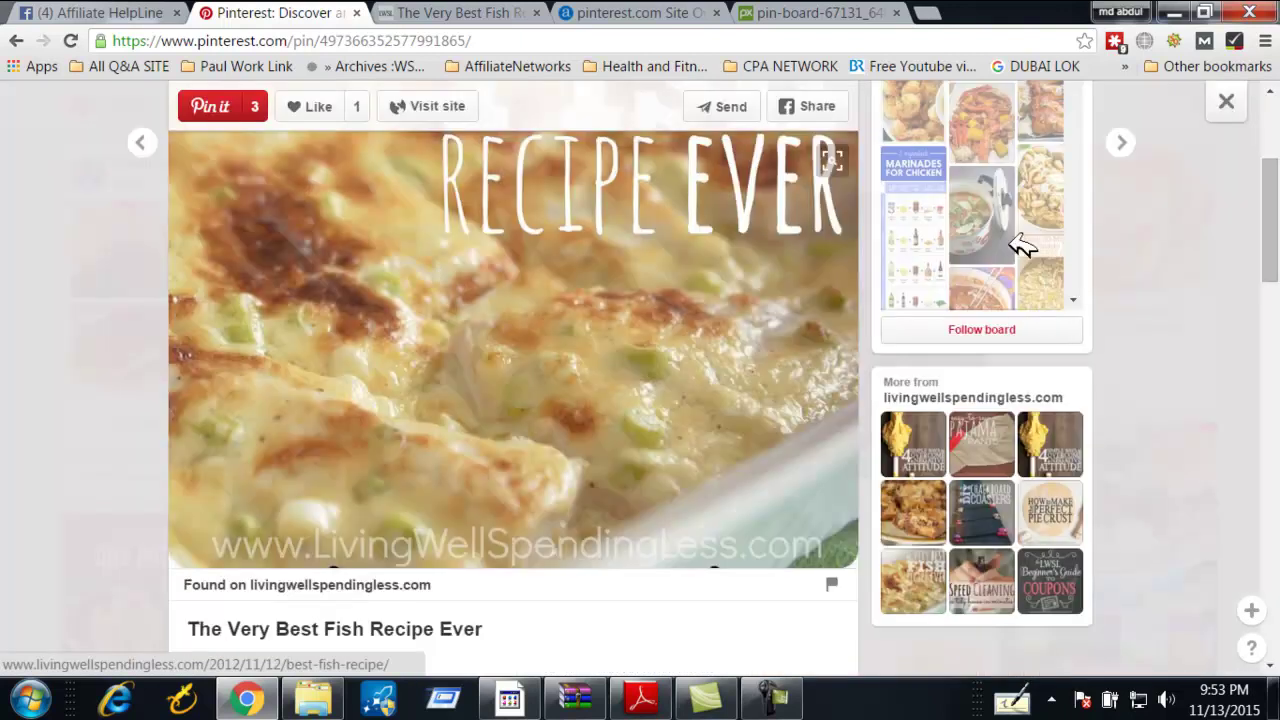
Scroll through the fish pin close-up, then close it
scroll(1020, 246, up, 3)
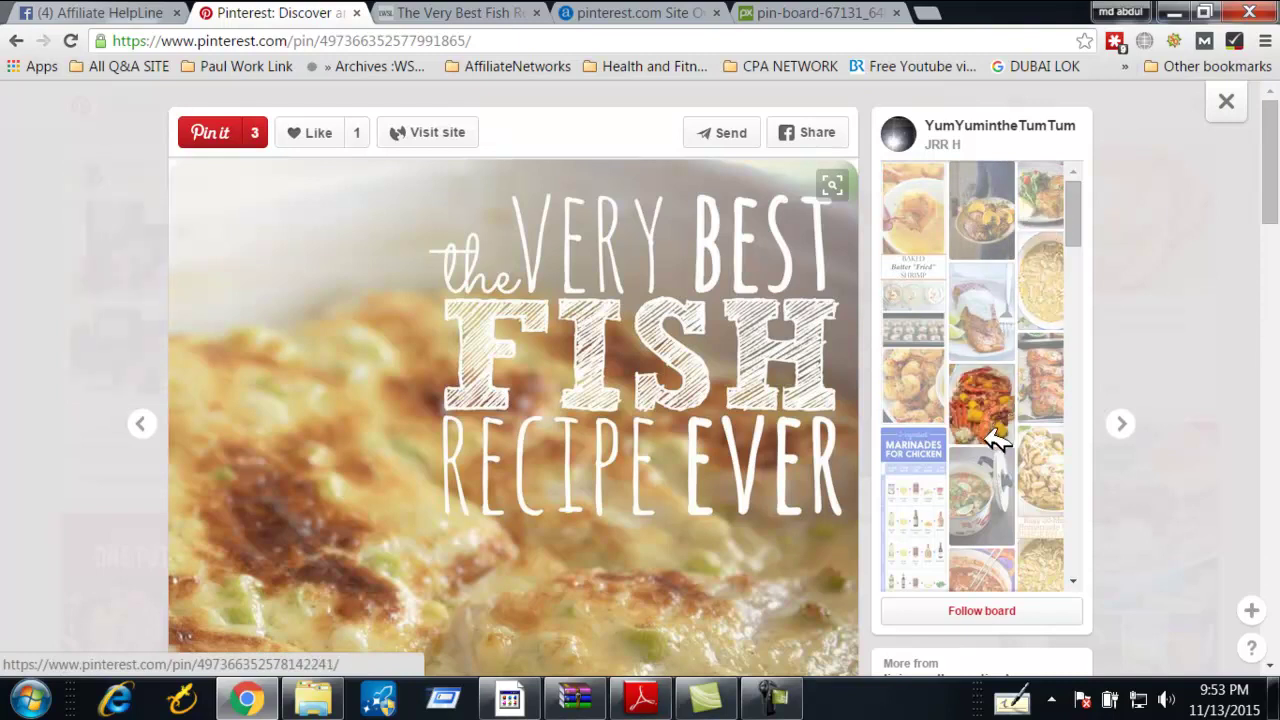
scroll(517, 345, down, 4)
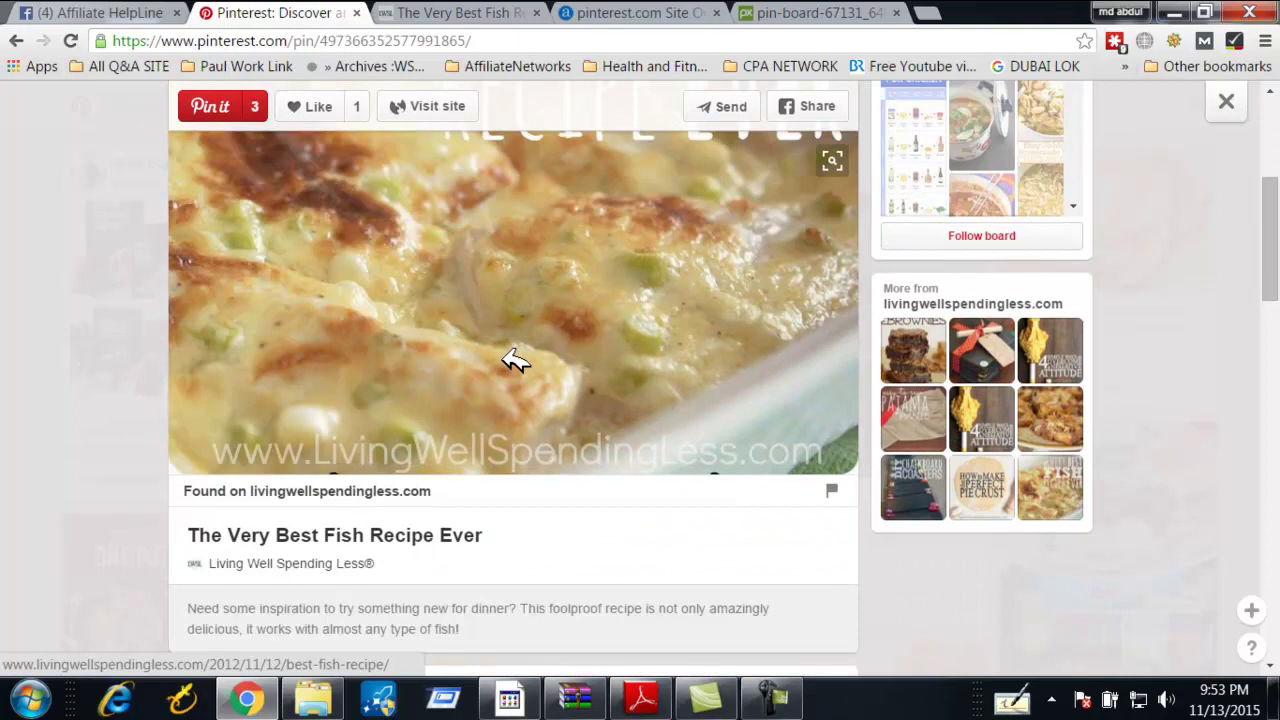
scroll(513, 360, up, 4)
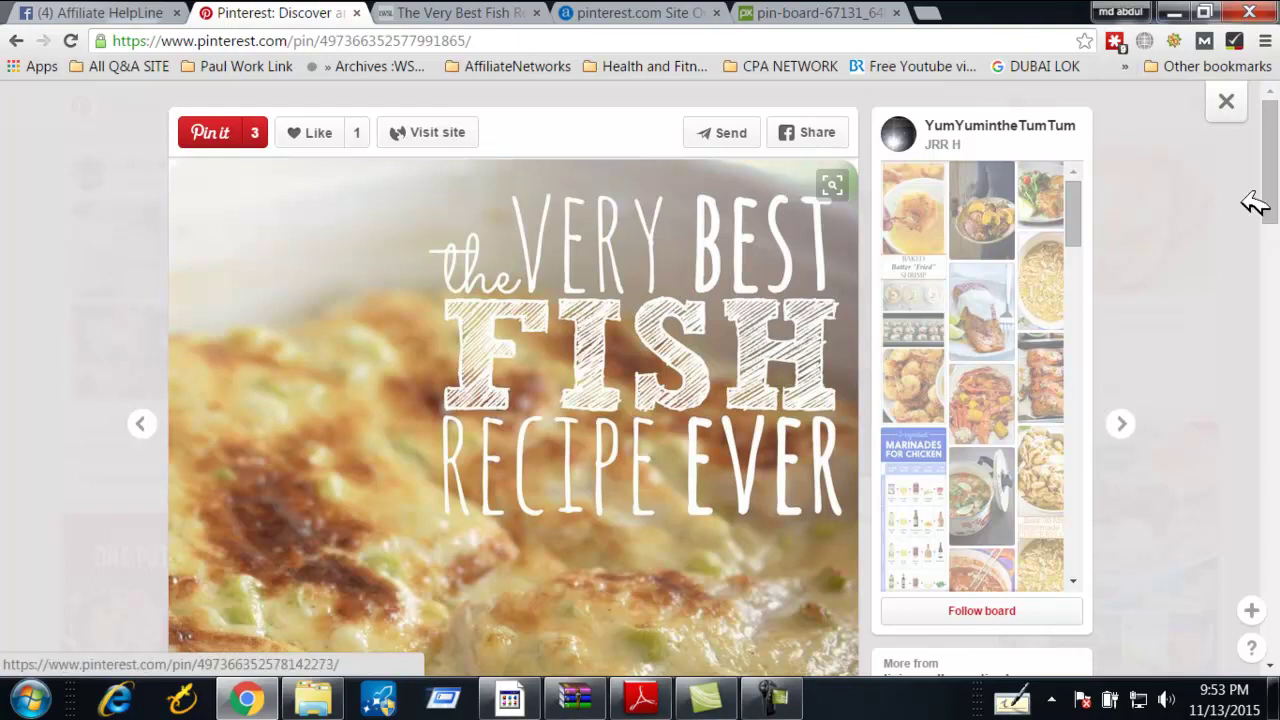
click(1228, 102)
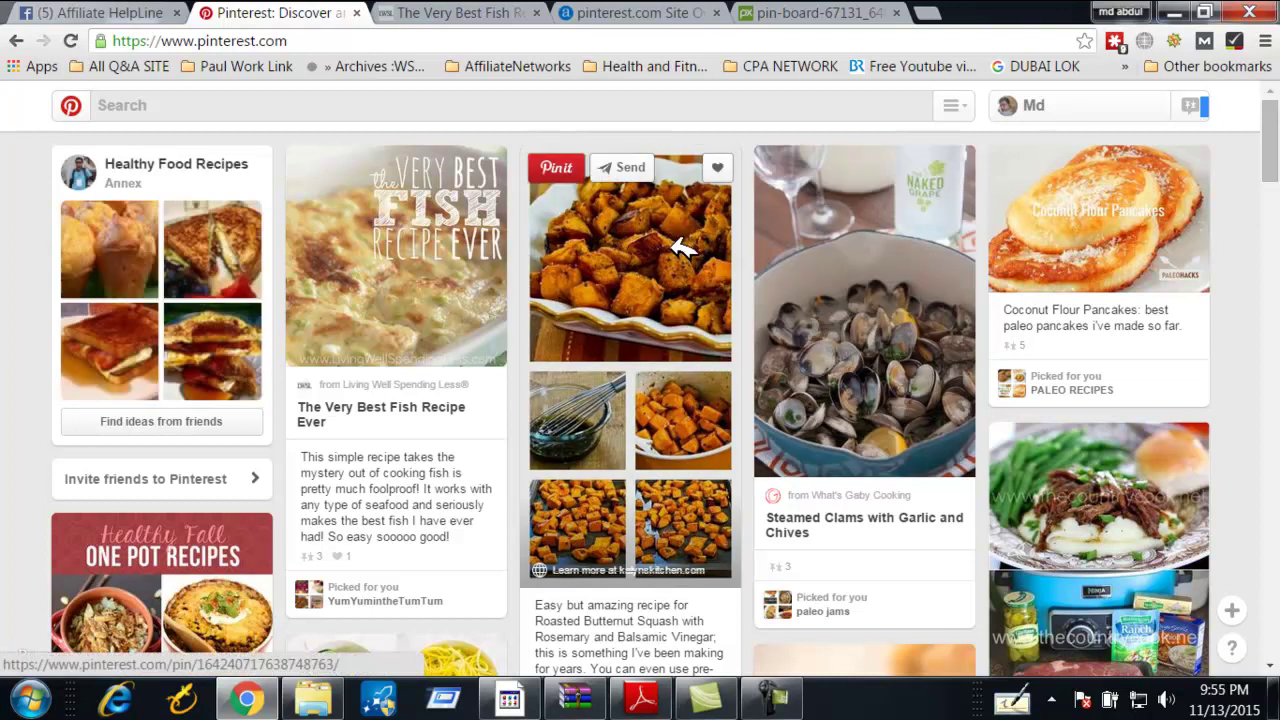
Log out of Pinterest from the profile page's settings gear menu
click(1058, 108)
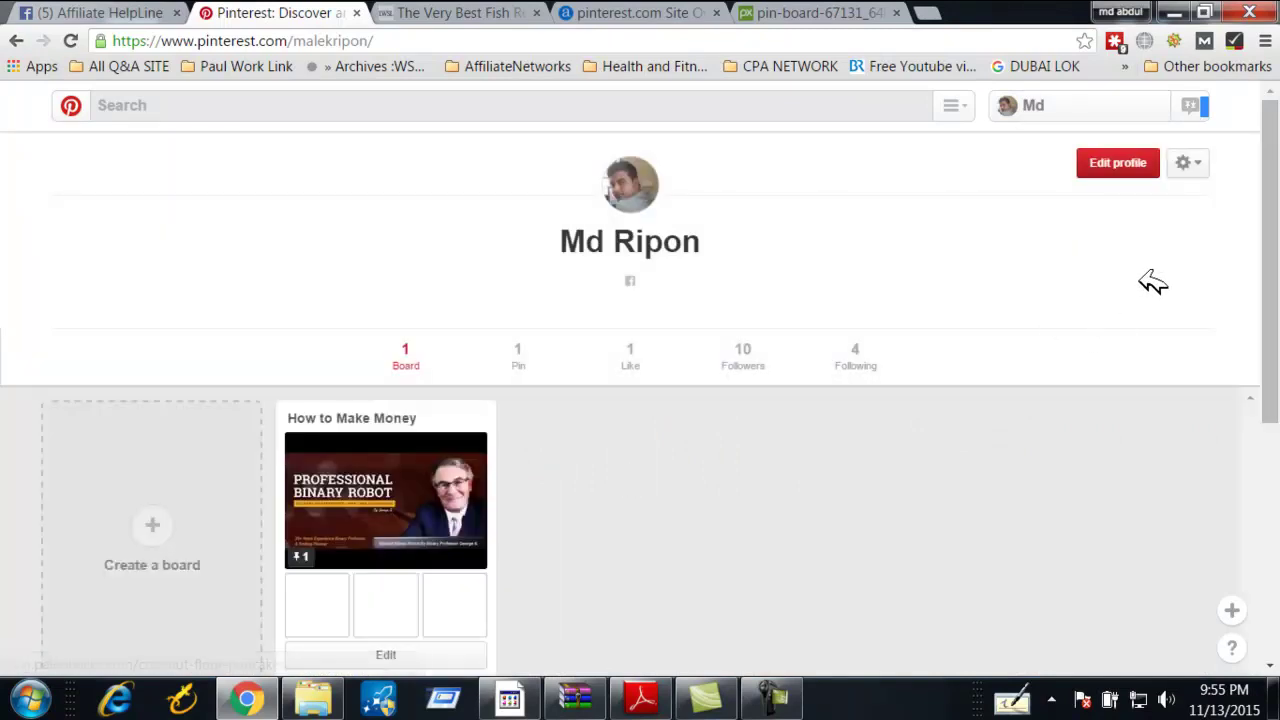
click(1210, 164)
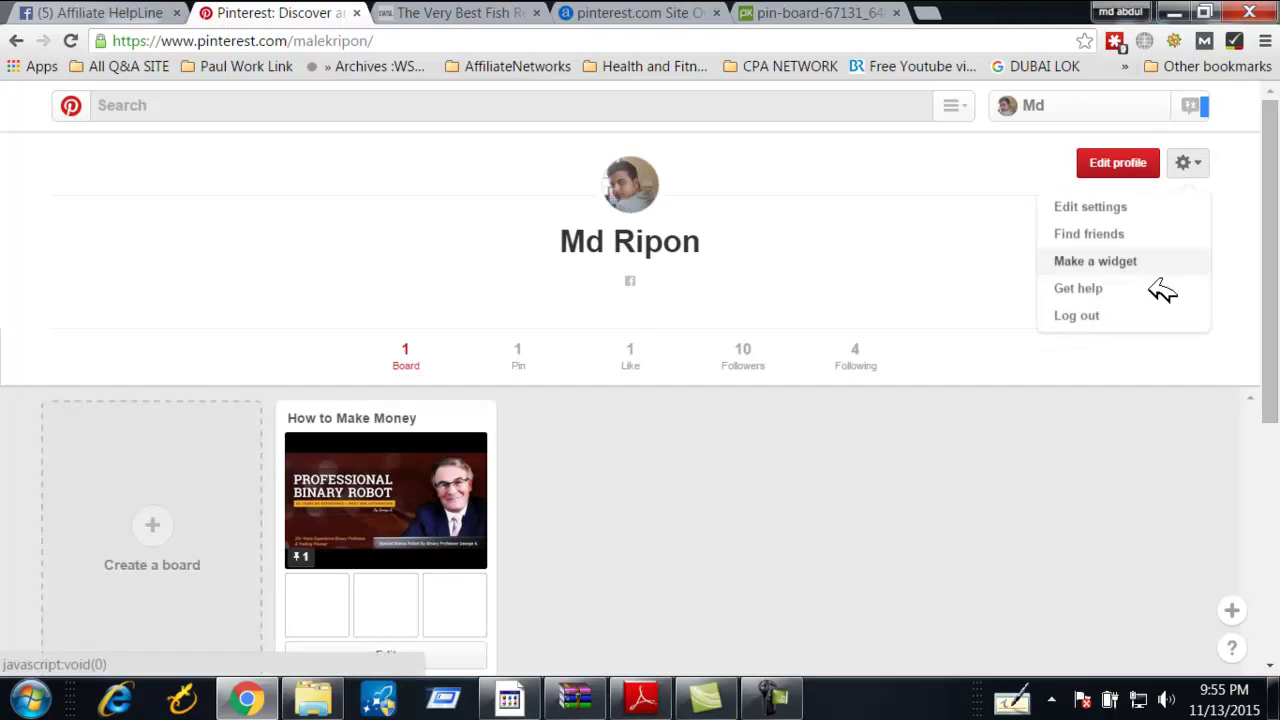
click(1106, 310)
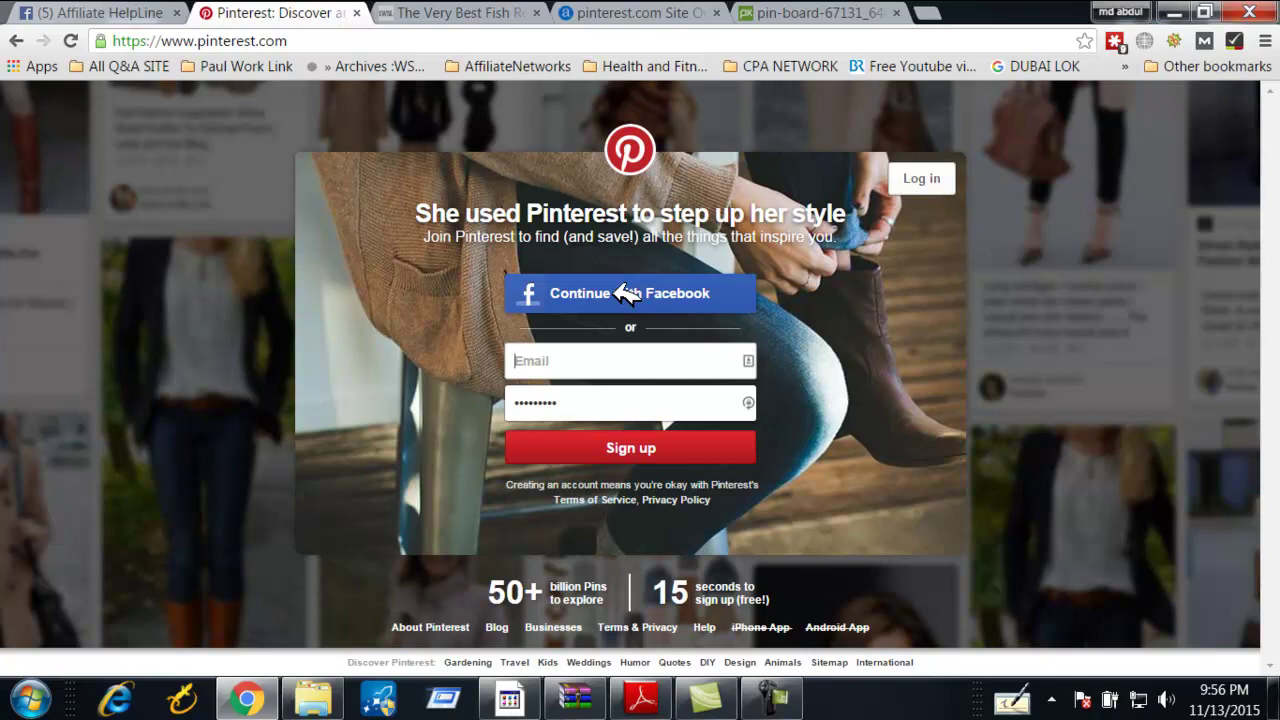
Bring up the sign-up Email field's saved address suggestions, then dismiss them
click(571, 363)
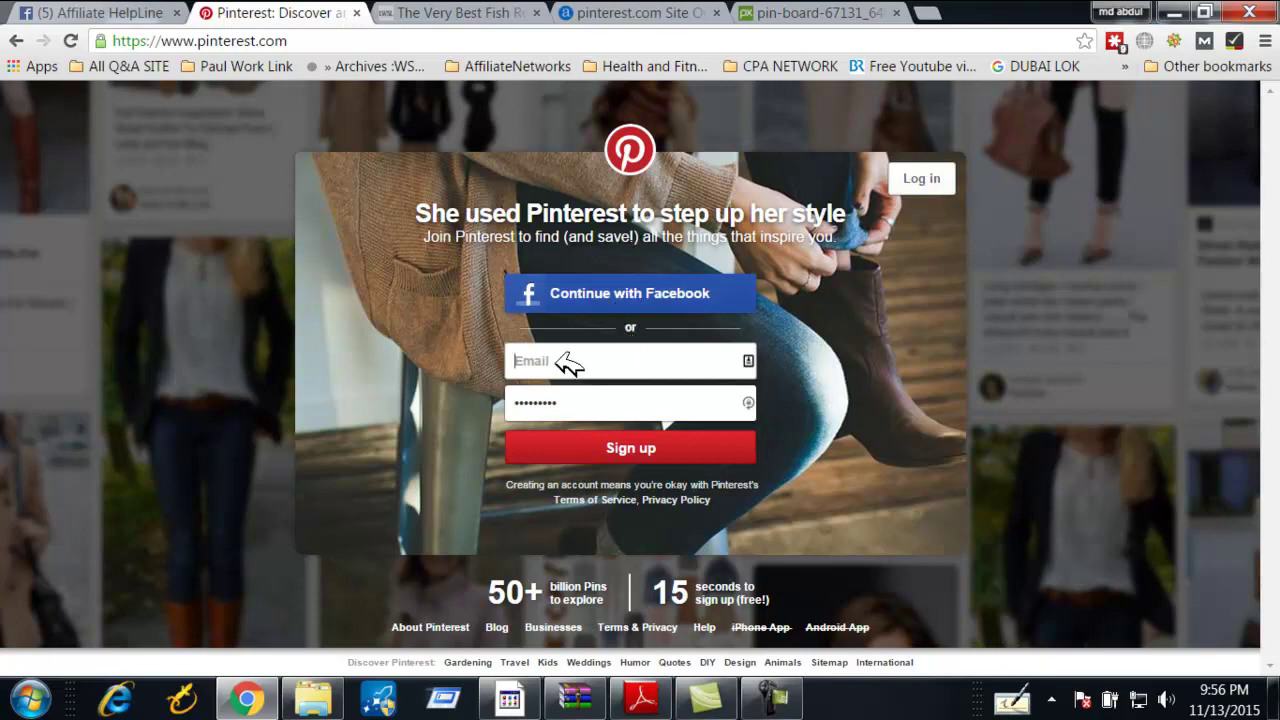
click(634, 358)
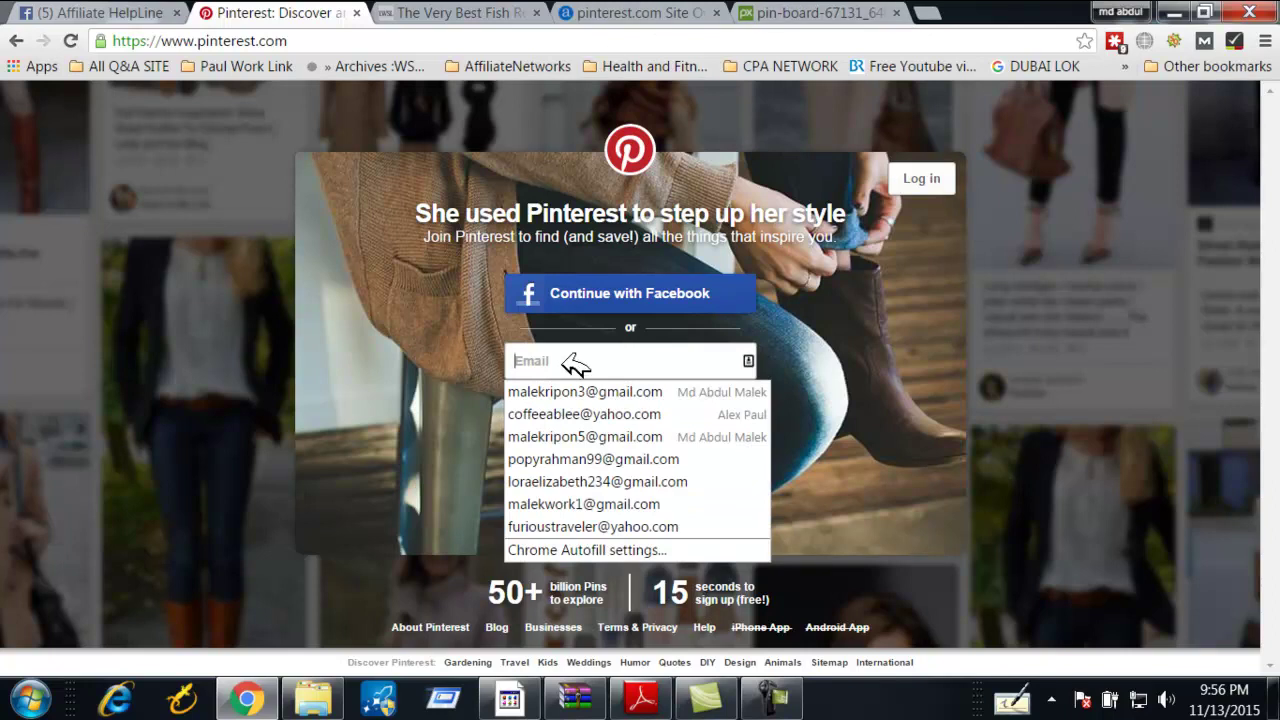
click(249, 280)
click(592, 368)
click(217, 290)
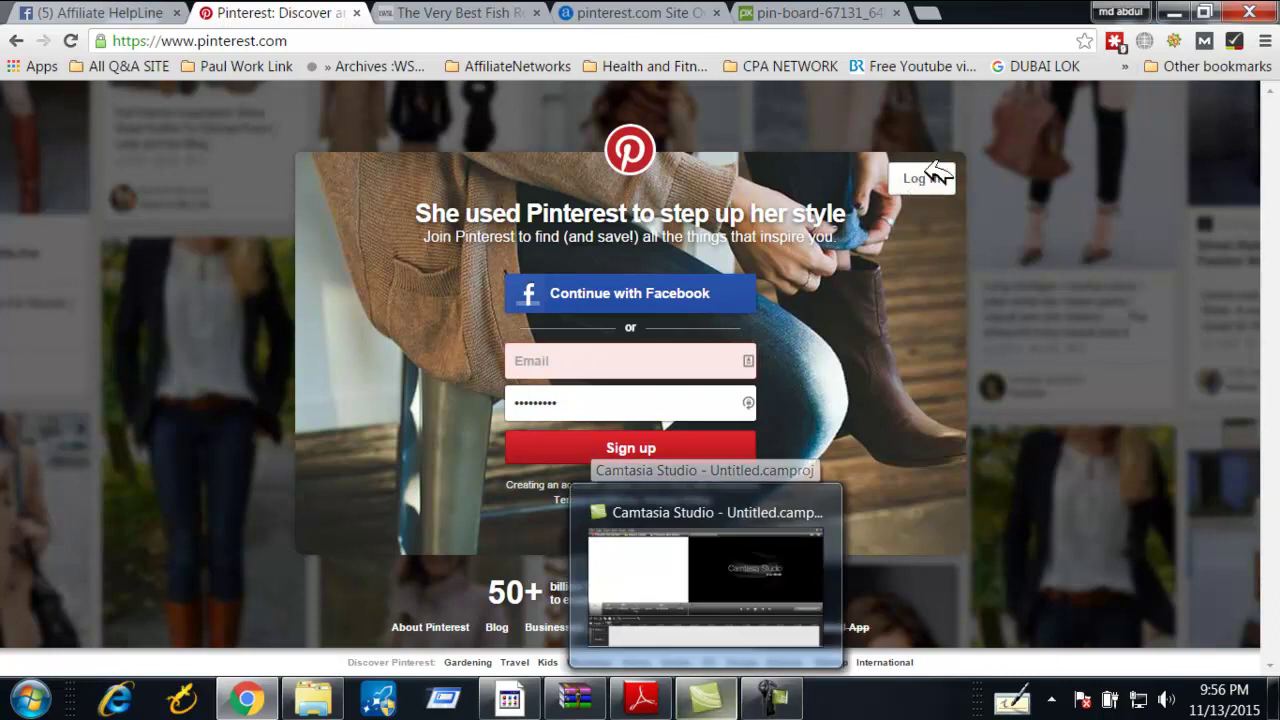
click(771, 698)
click(1188, 605)
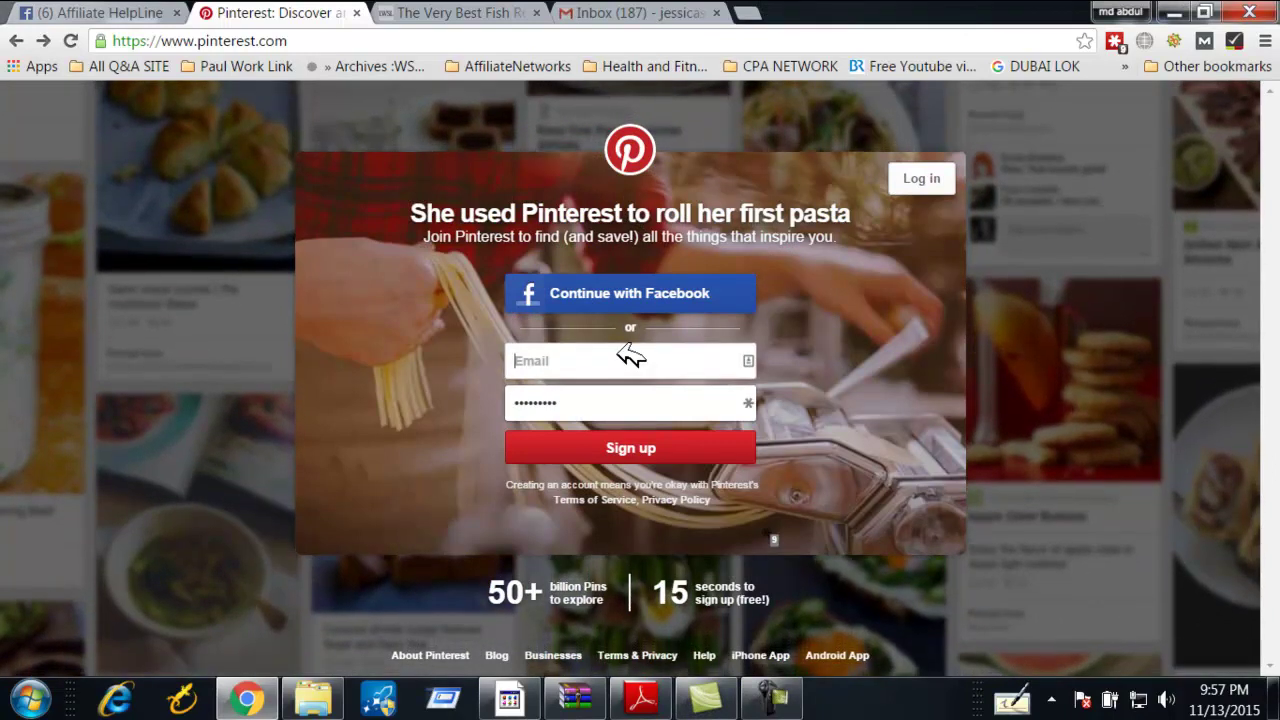
Fill in the saved Gmail address, enter a new password, and submit sign-up
click(628, 358)
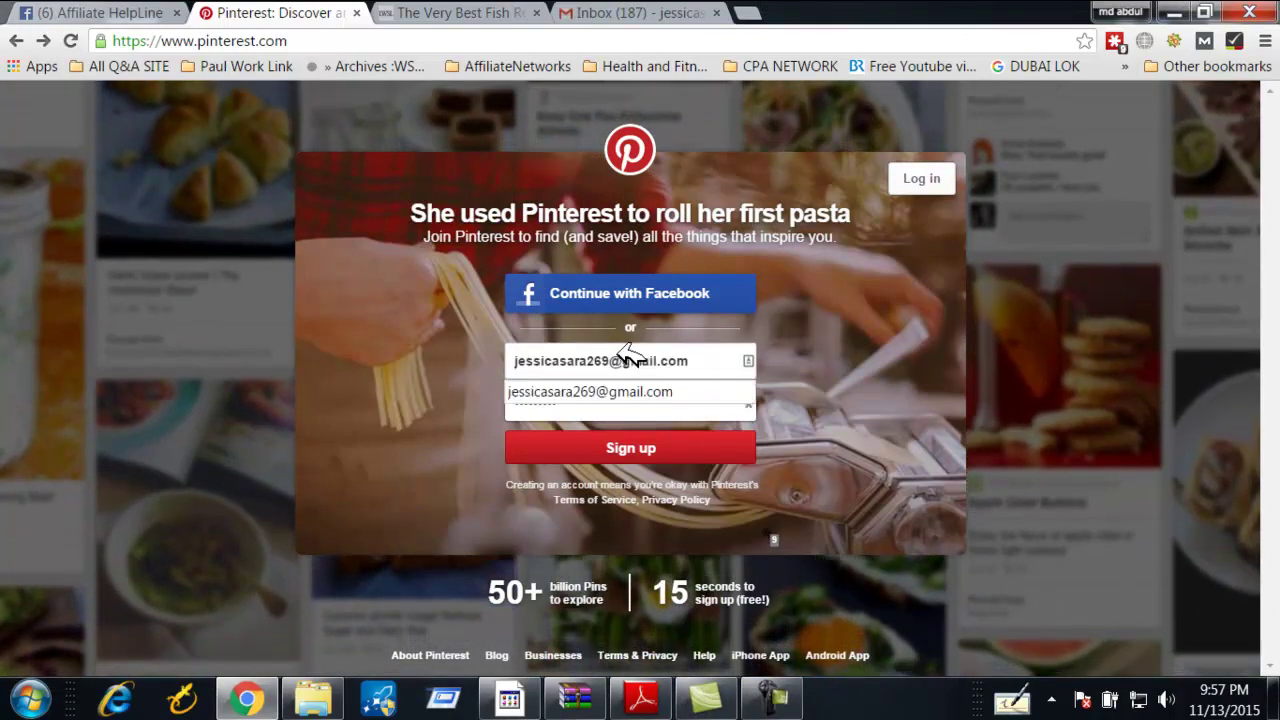
click(652, 392)
drag(551, 408, 515, 405)
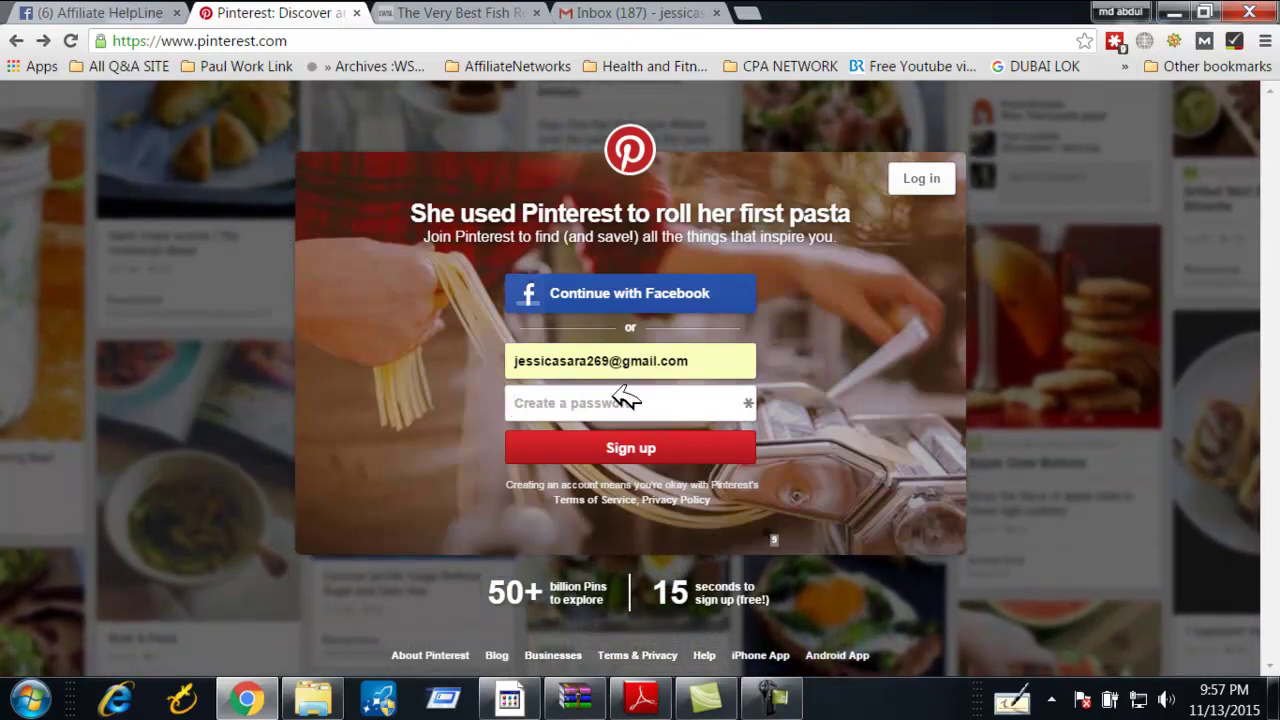
text(••••)
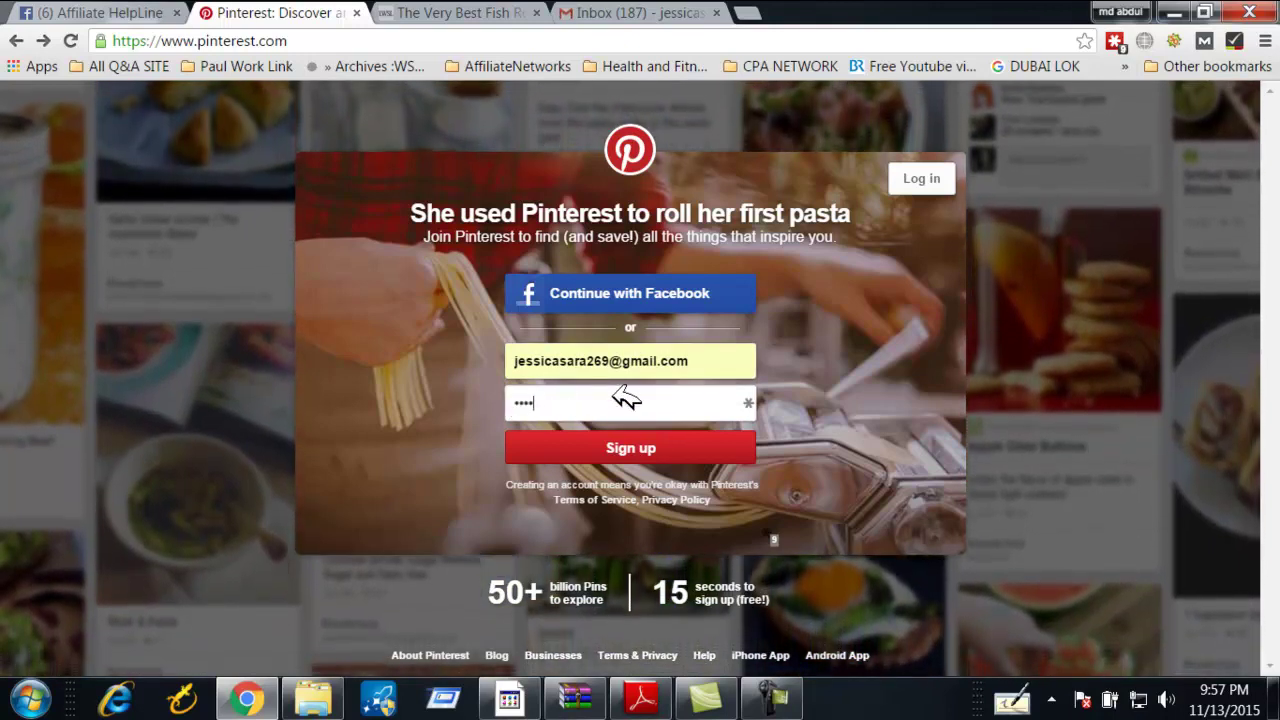
key(BackSpace)
key(BackSpace)
key(BackSpace)
key(BackSpace)
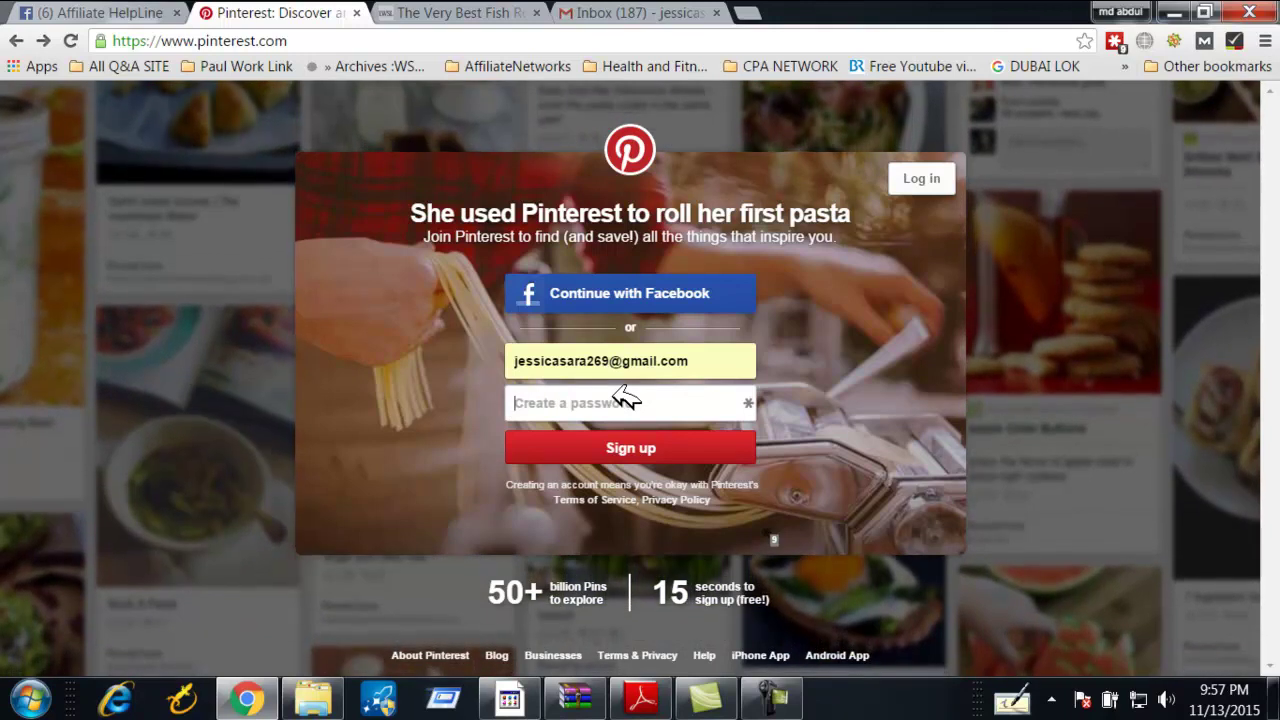
text(••••••••••)
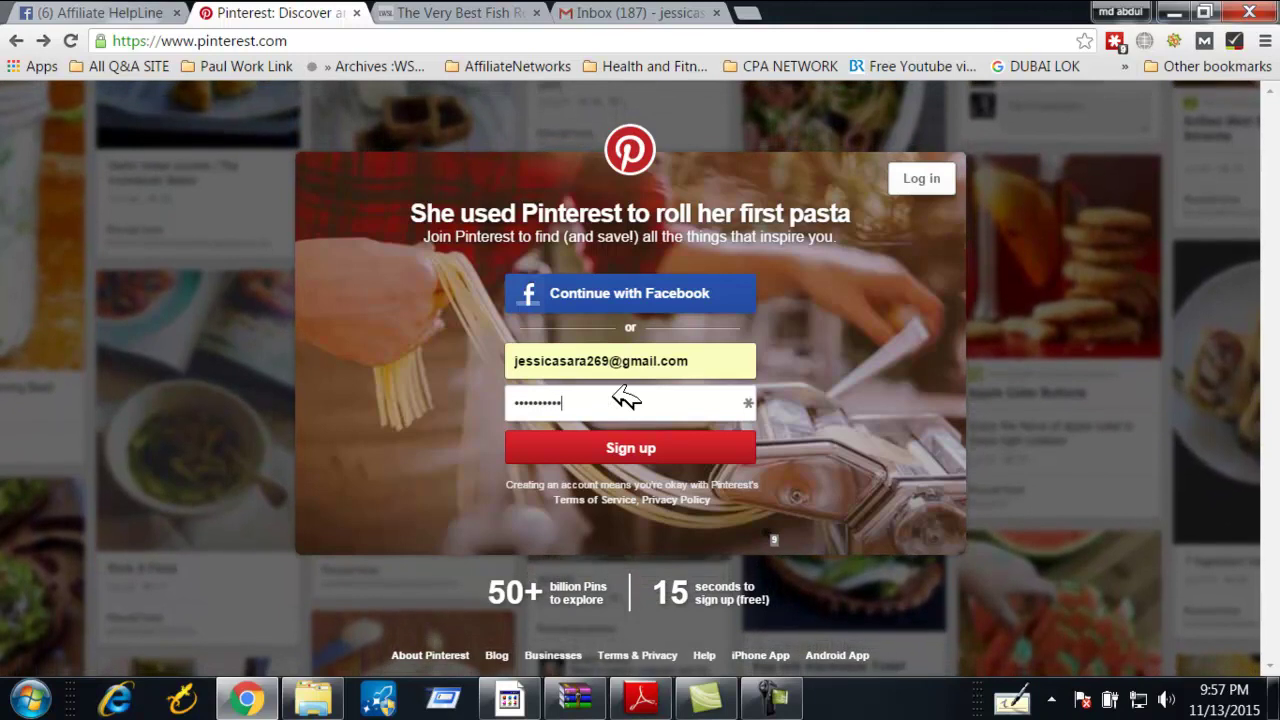
click(628, 440)
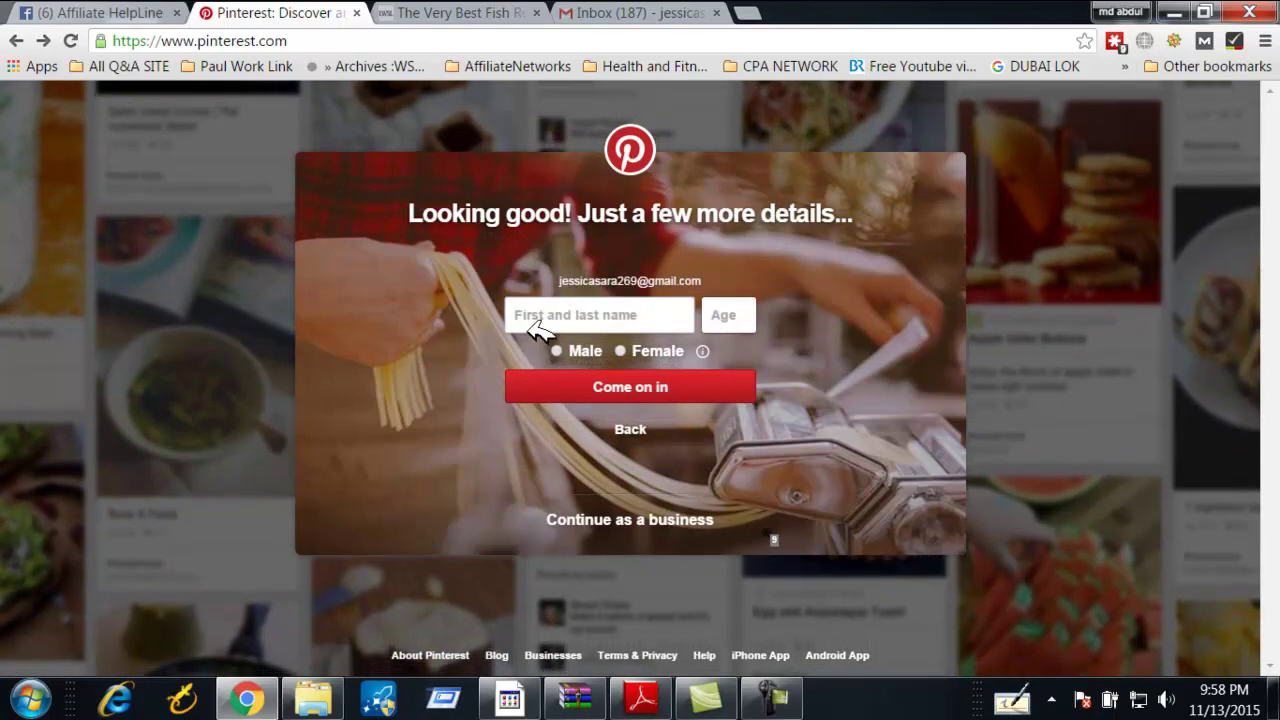
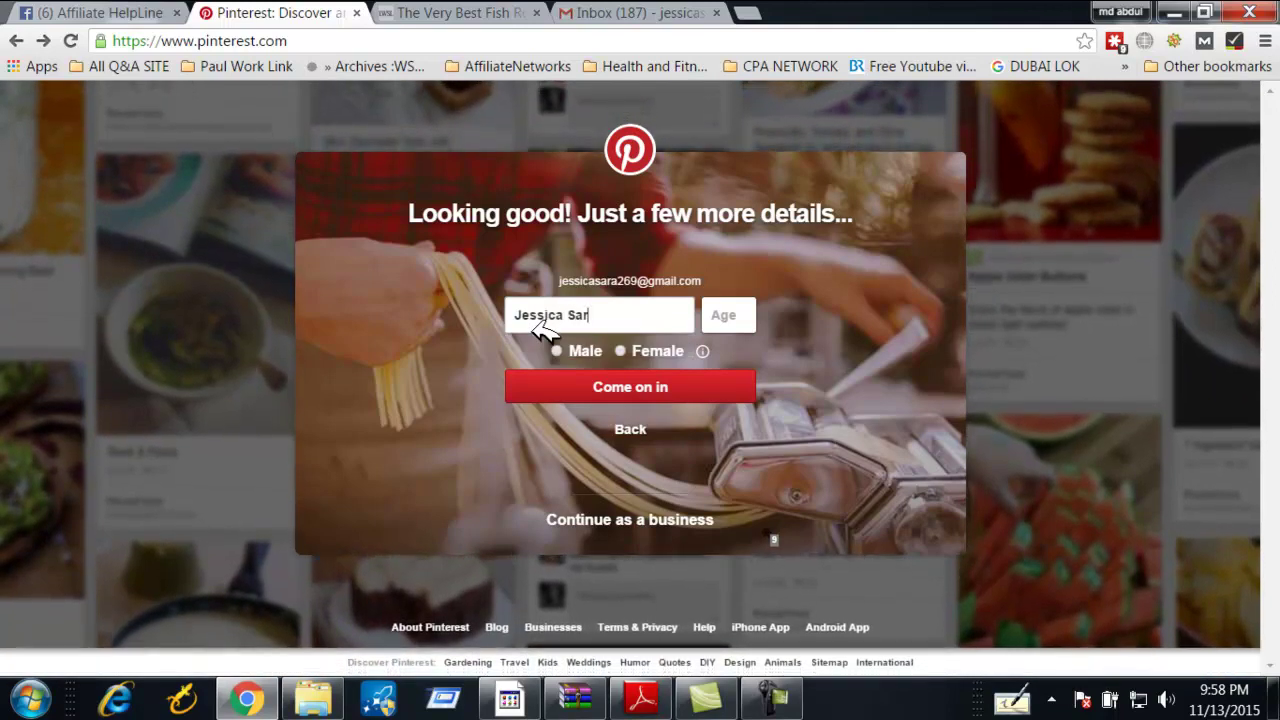
Enter the full name, age 23 and Female gender, then submit the details
click(741, 315)
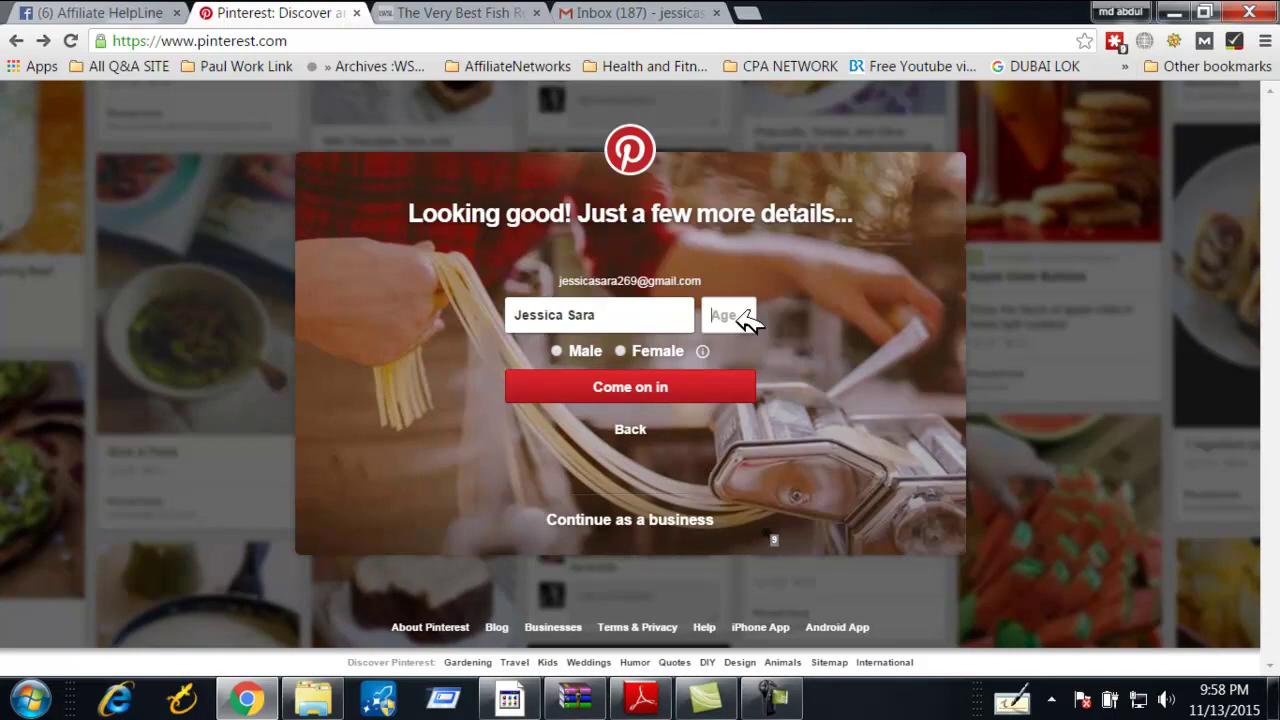
text(23)
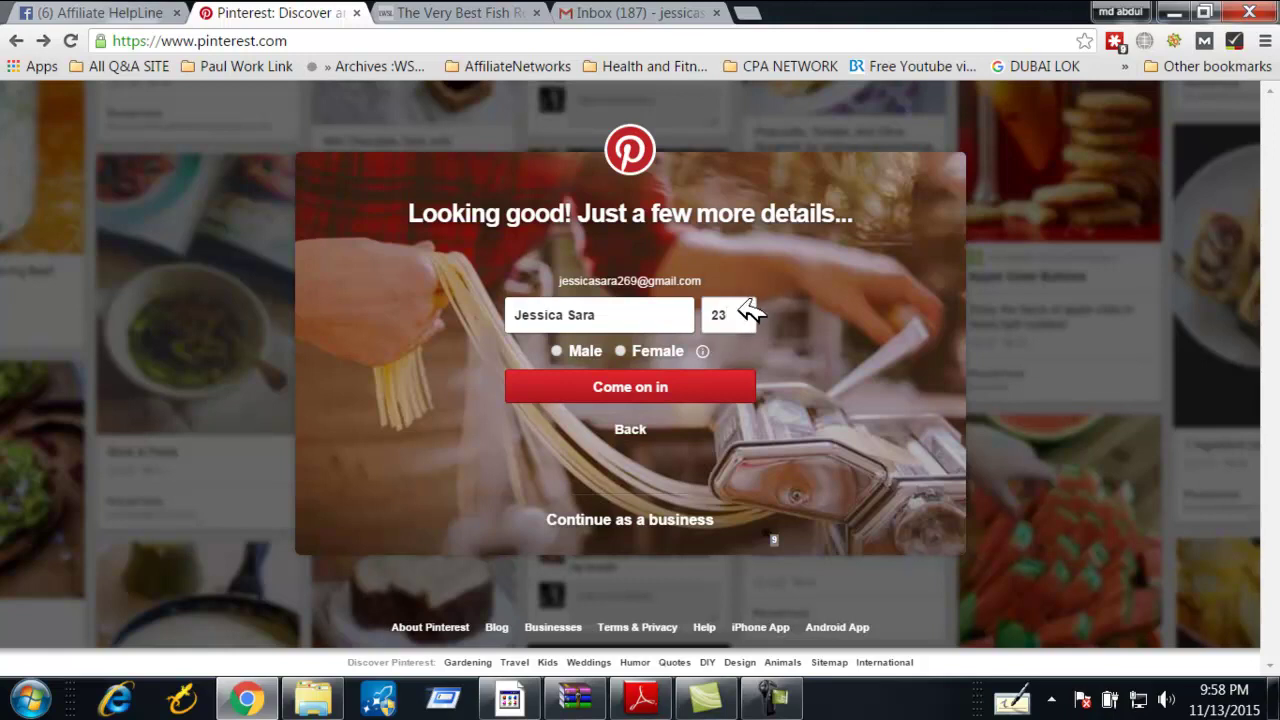
click(621, 350)
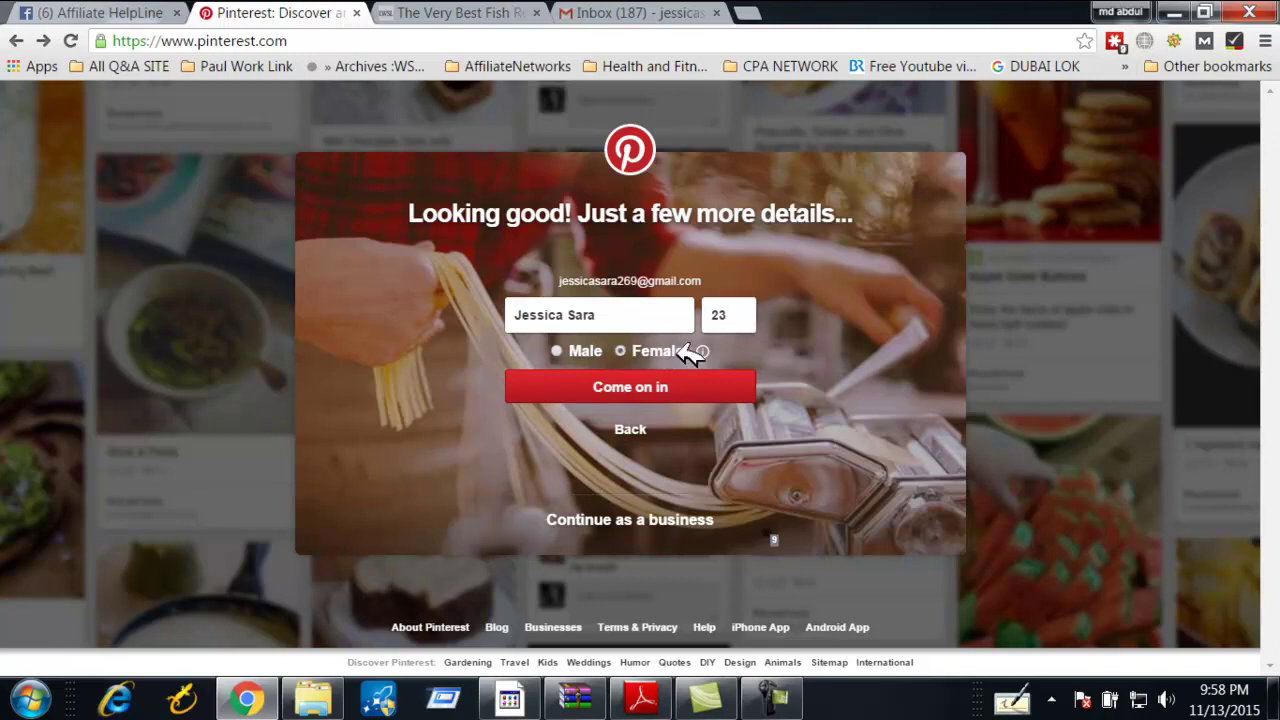
click(648, 389)
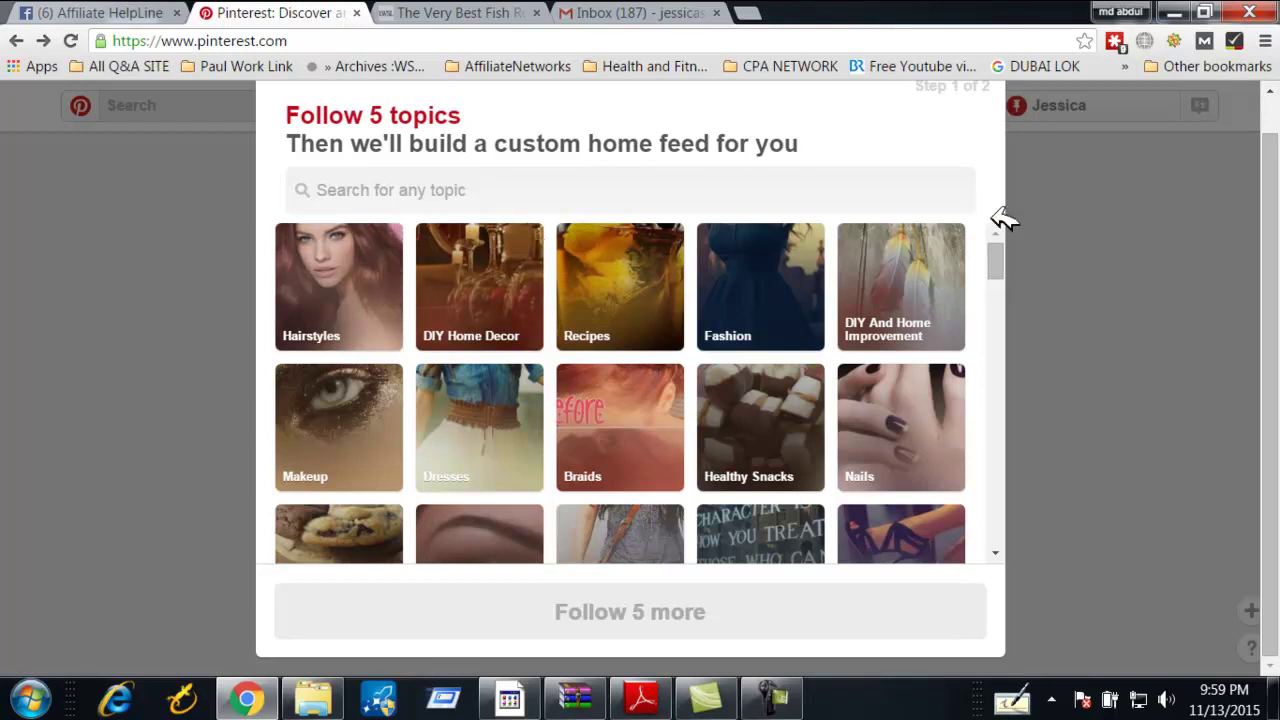
Follow the Nutrition and Fitness topics in the interests grid
drag(998, 252, 1018, 326)
scroll(1006, 270, down, 2)
scroll(1018, 330, down, 1)
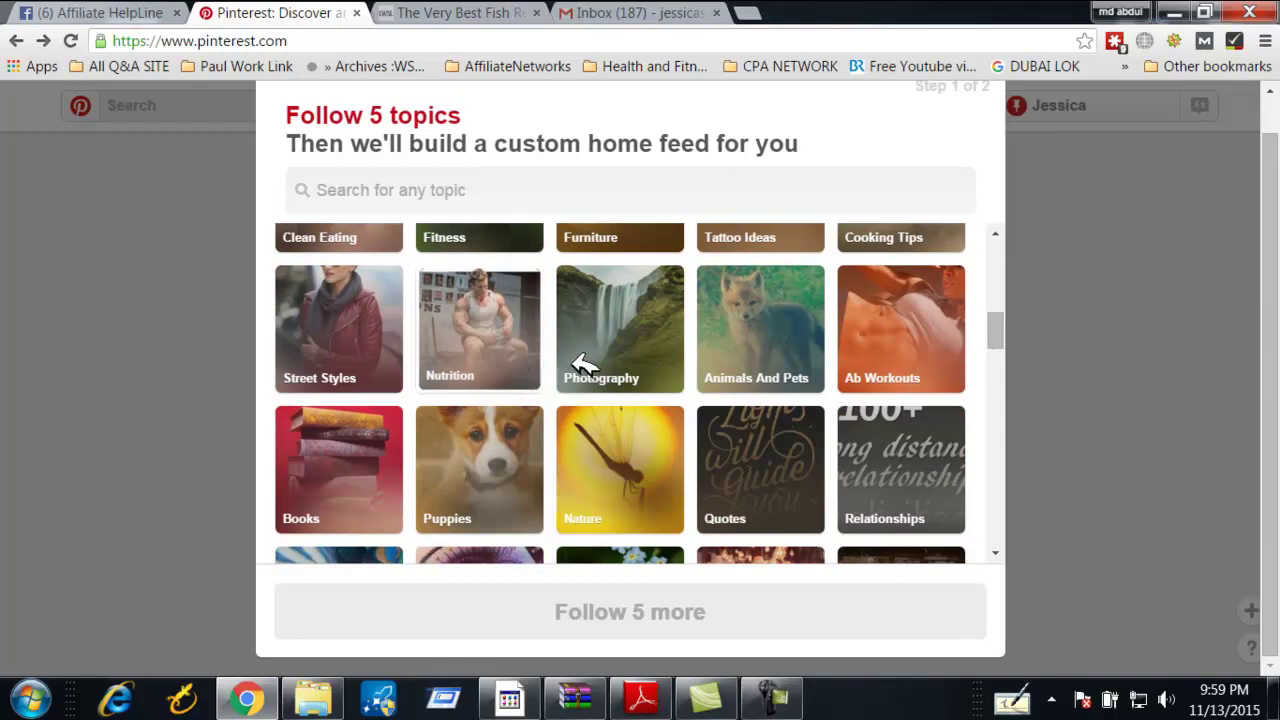
click(490, 357)
scroll(488, 357, up, 2)
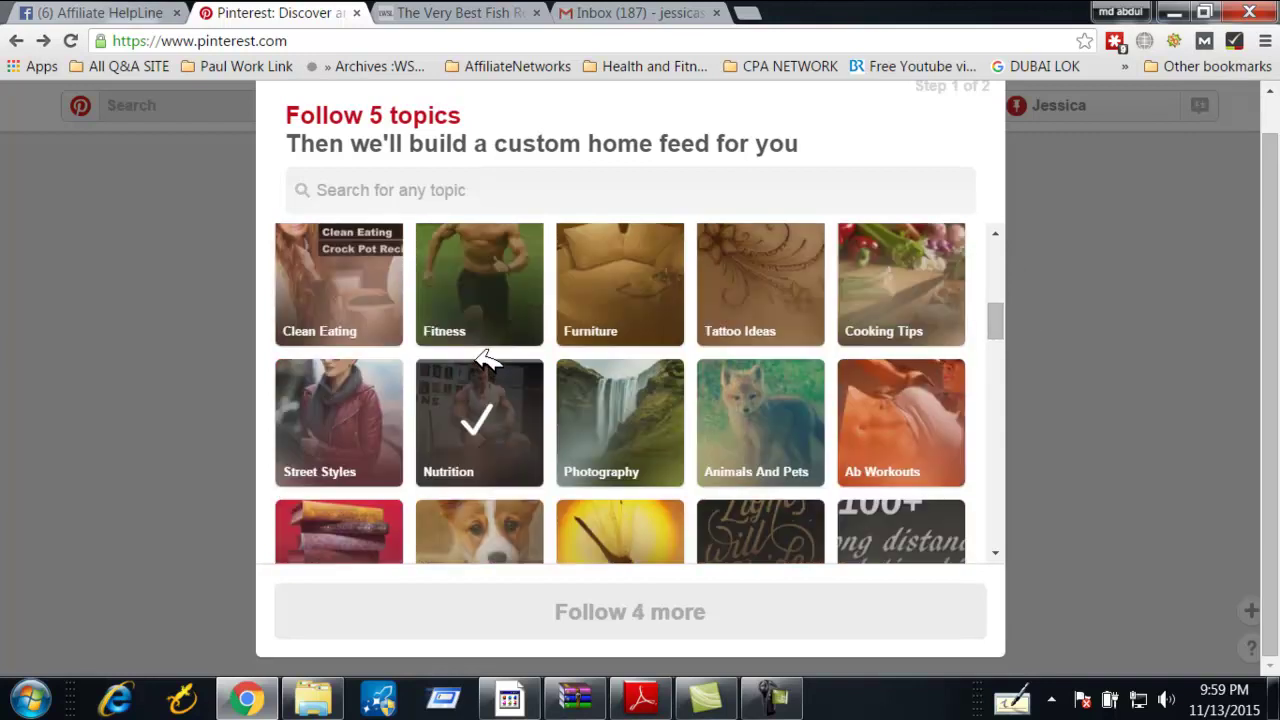
click(508, 303)
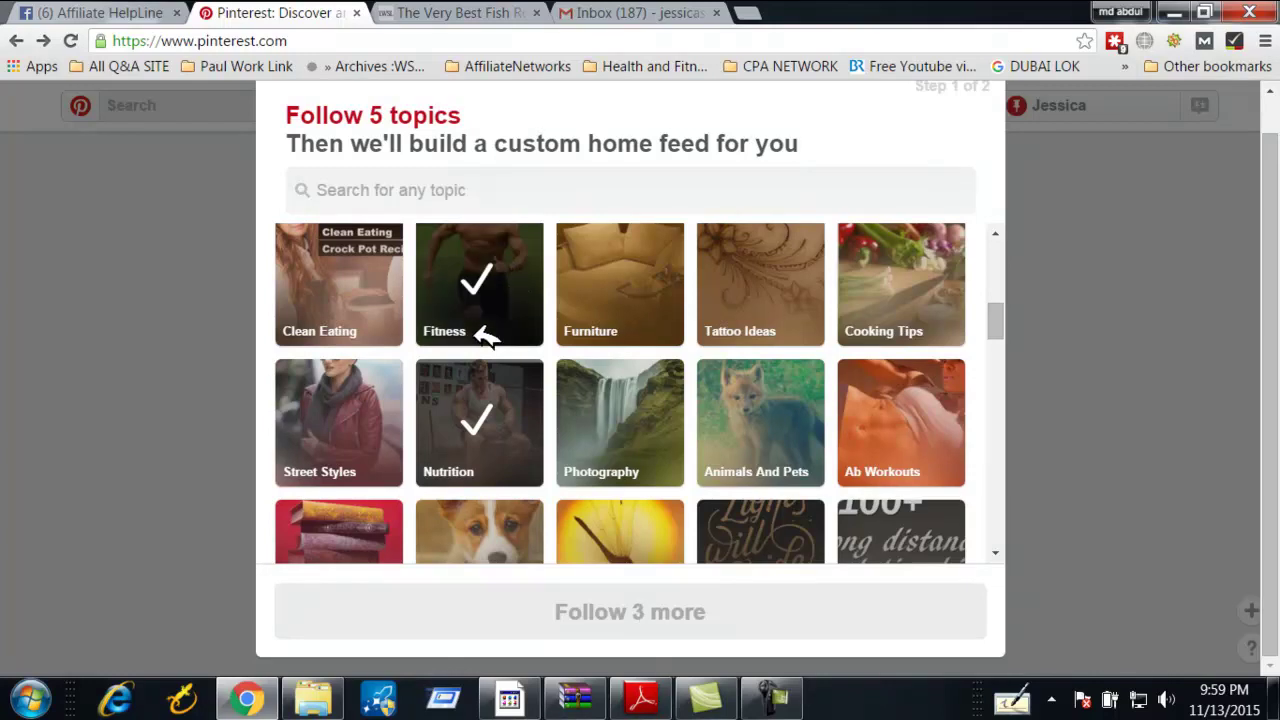
Find and follow the Cocktail Recipes topic
scroll(485, 334, down, 3)
scroll(485, 338, down, 2)
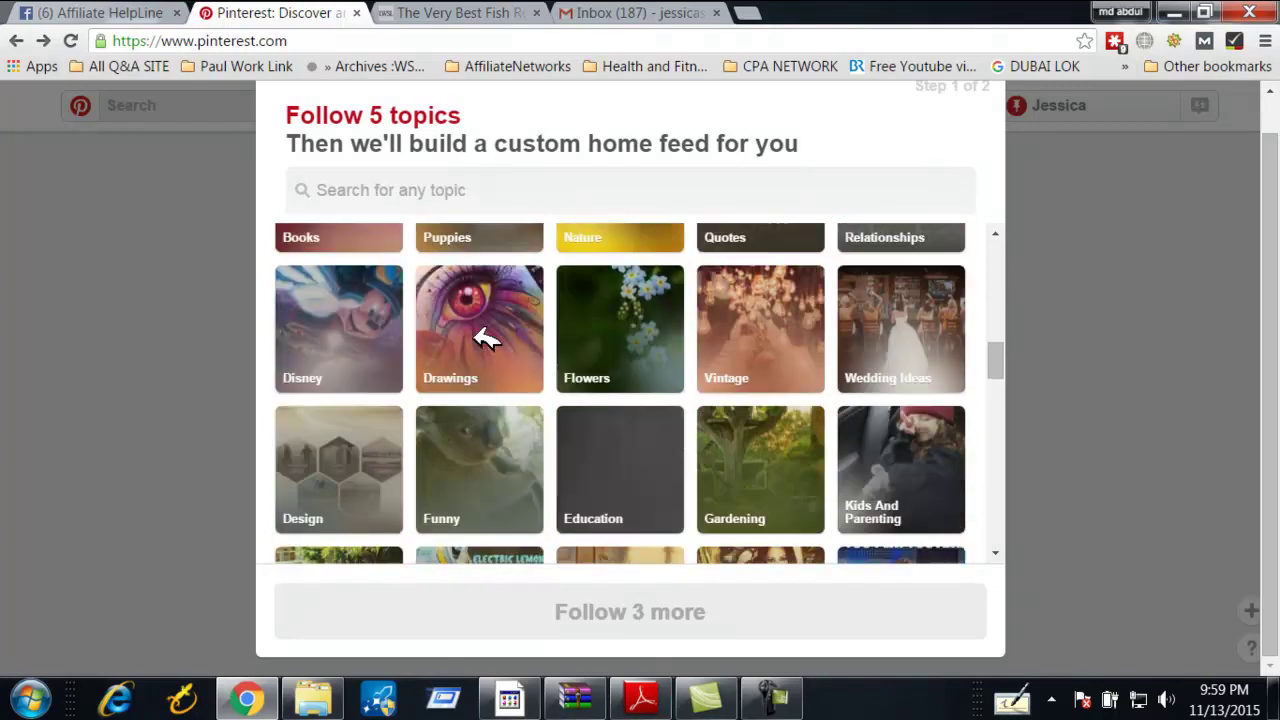
scroll(485, 338, up, 4)
scroll(485, 340, down, 4)
scroll(491, 343, down, 2)
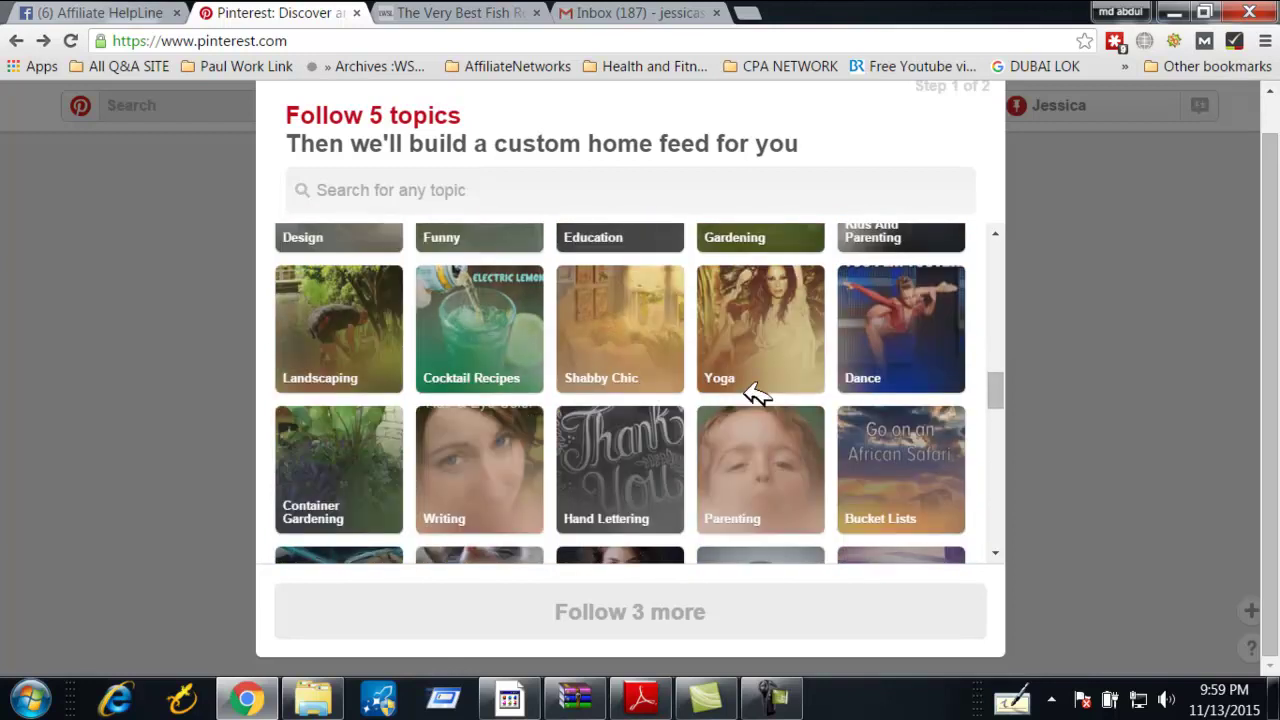
click(500, 335)
scroll(580, 375, down, 3)
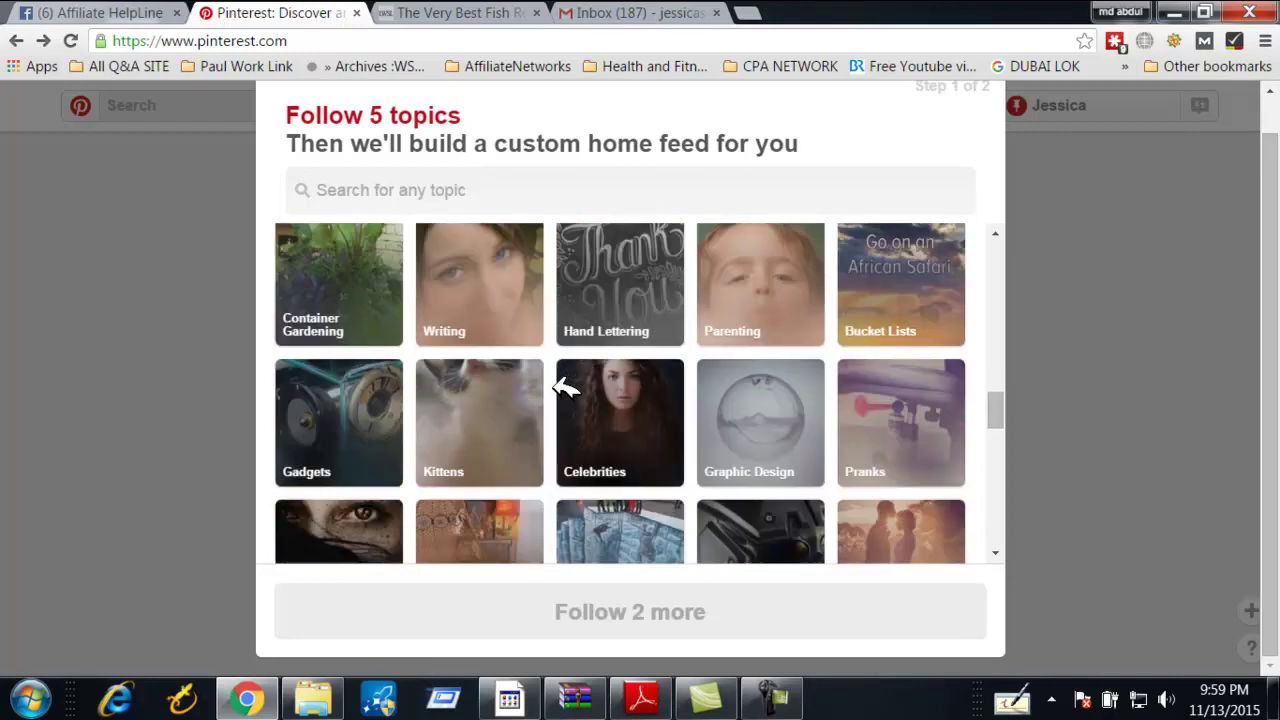
scroll(720, 300, up, 1)
scroll(740, 320, up, 1)
Follow Yoga and Running as the last two topics and finish topic selection
click(758, 278)
scroll(588, 355, down, 2)
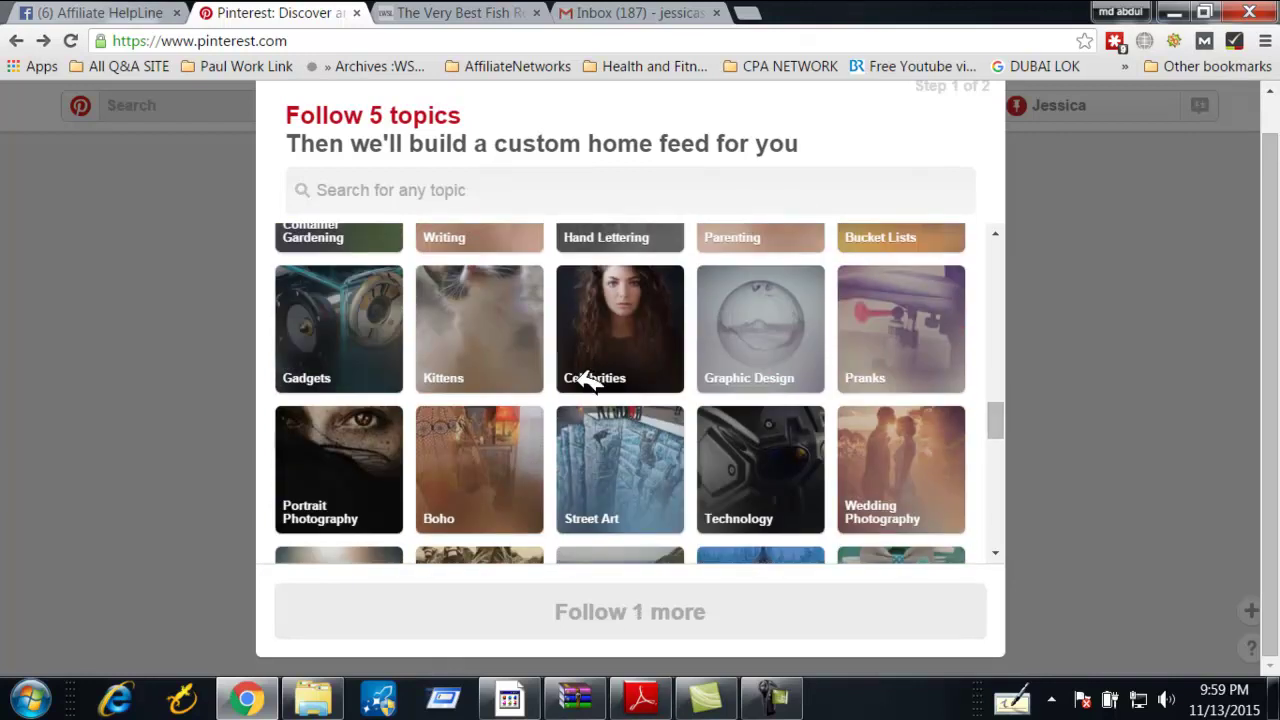
scroll(588, 385, down, 2)
click(368, 438)
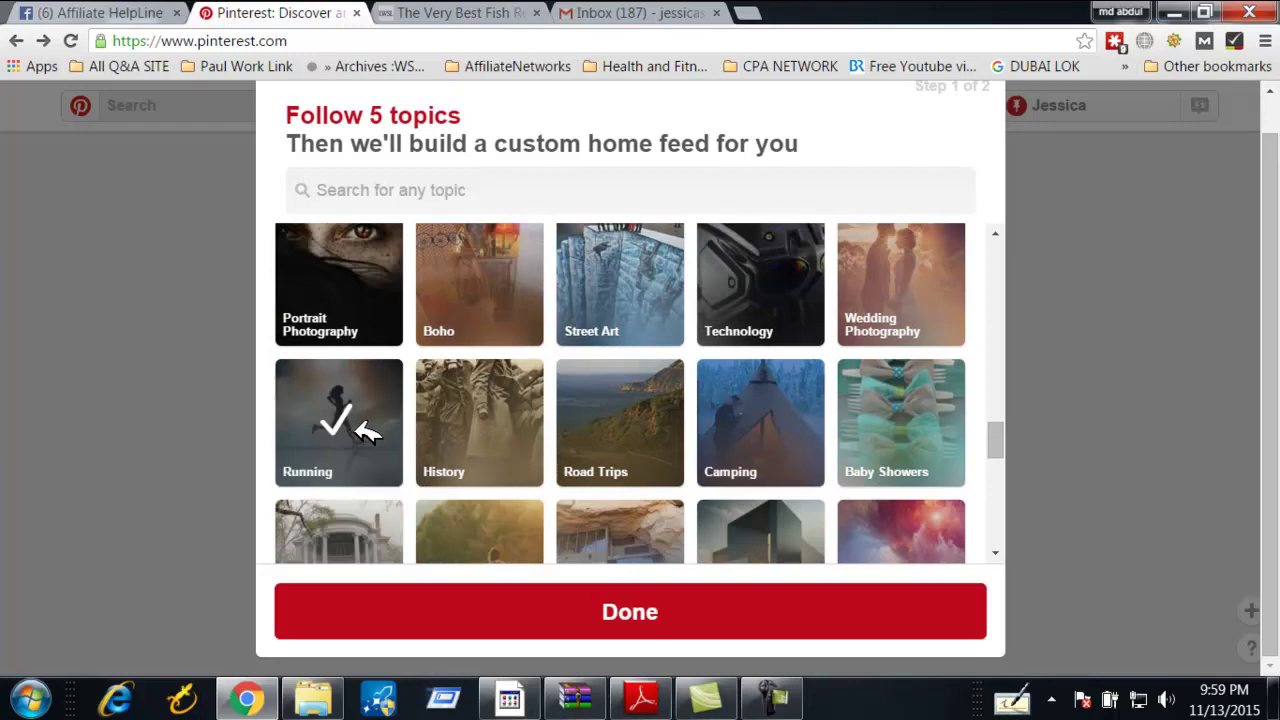
scroll(571, 400, down, 2)
click(629, 628)
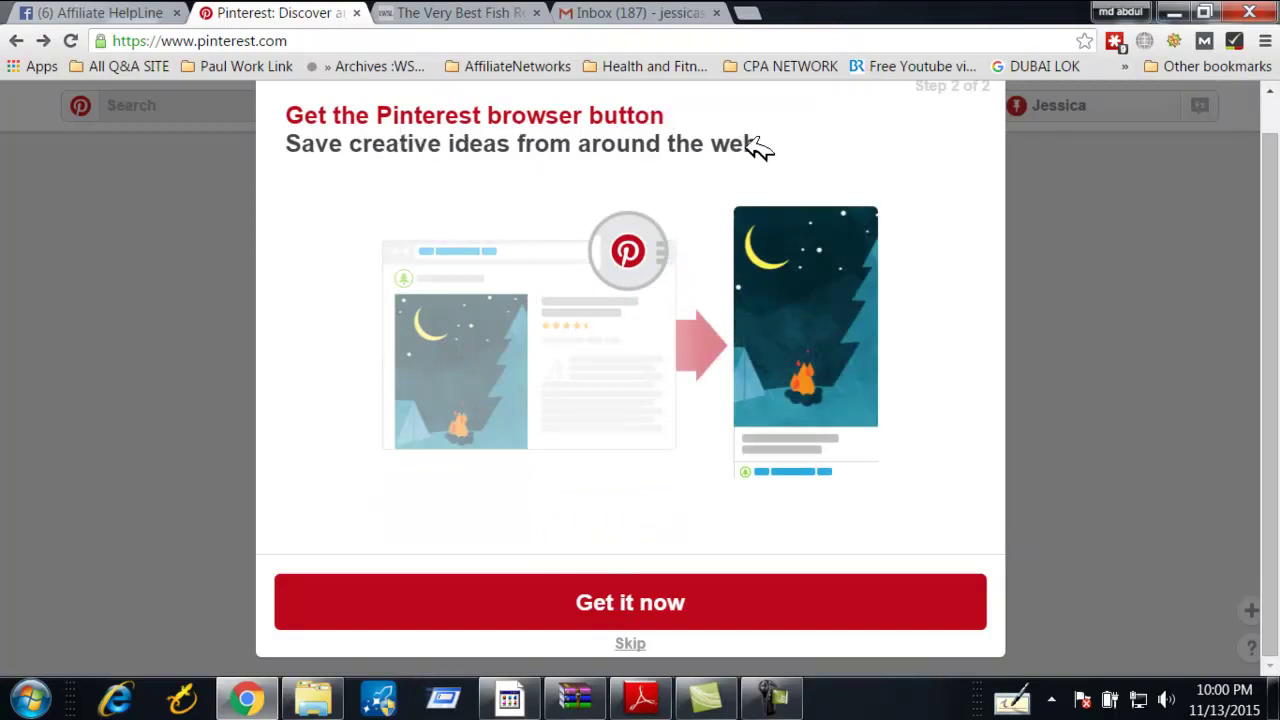
Decline the Get it now browser button with Skip, confirm, and let the feed load
scroll(400, 271, up, 1)
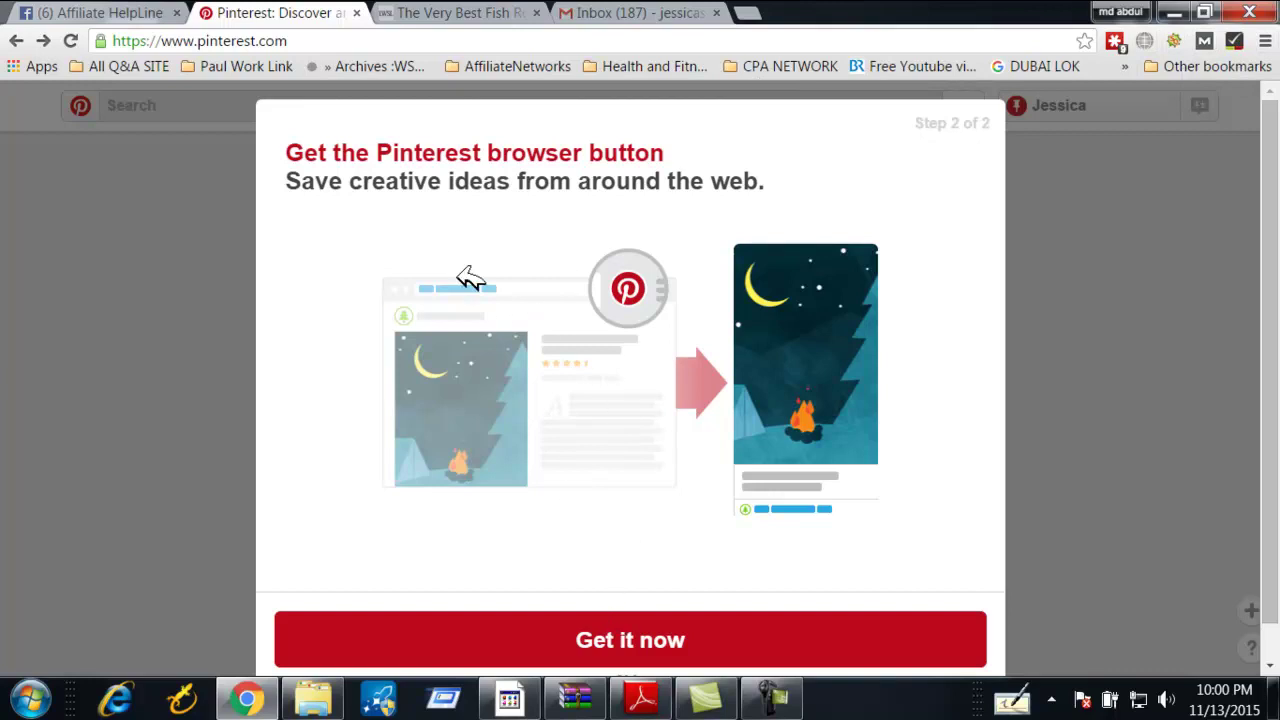
scroll(543, 330, down, 1)
click(630, 643)
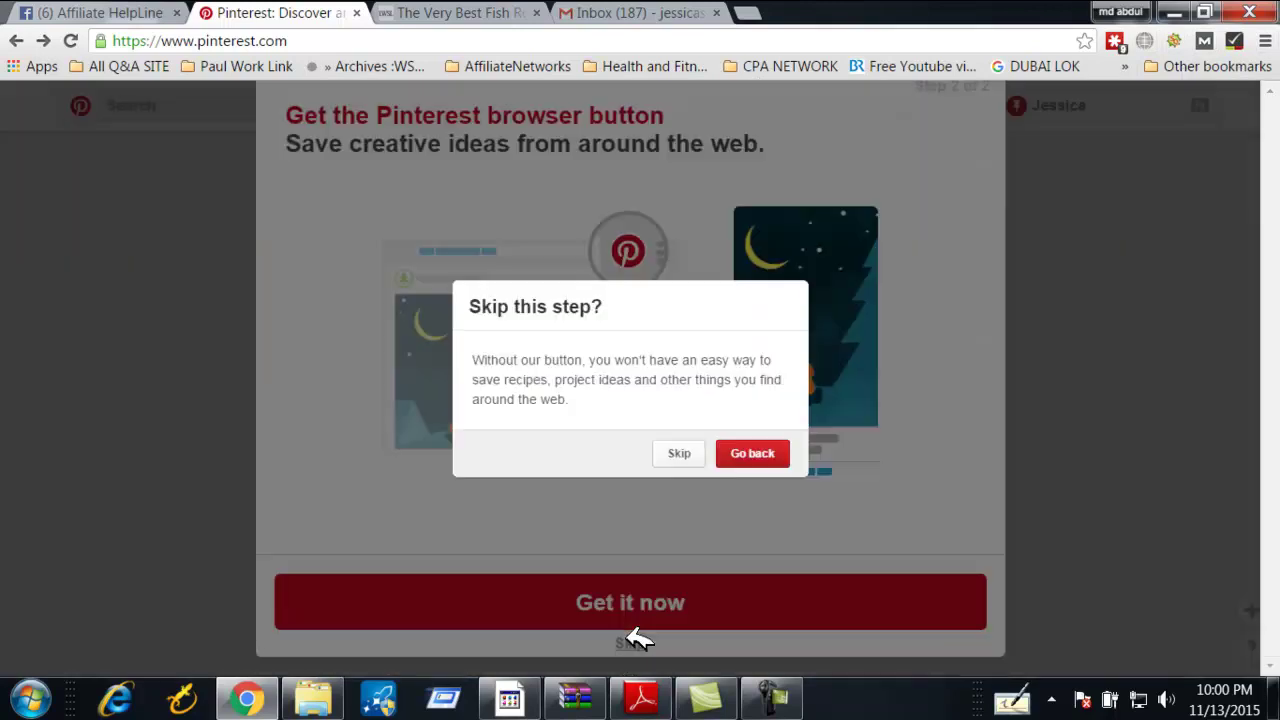
click(679, 452)
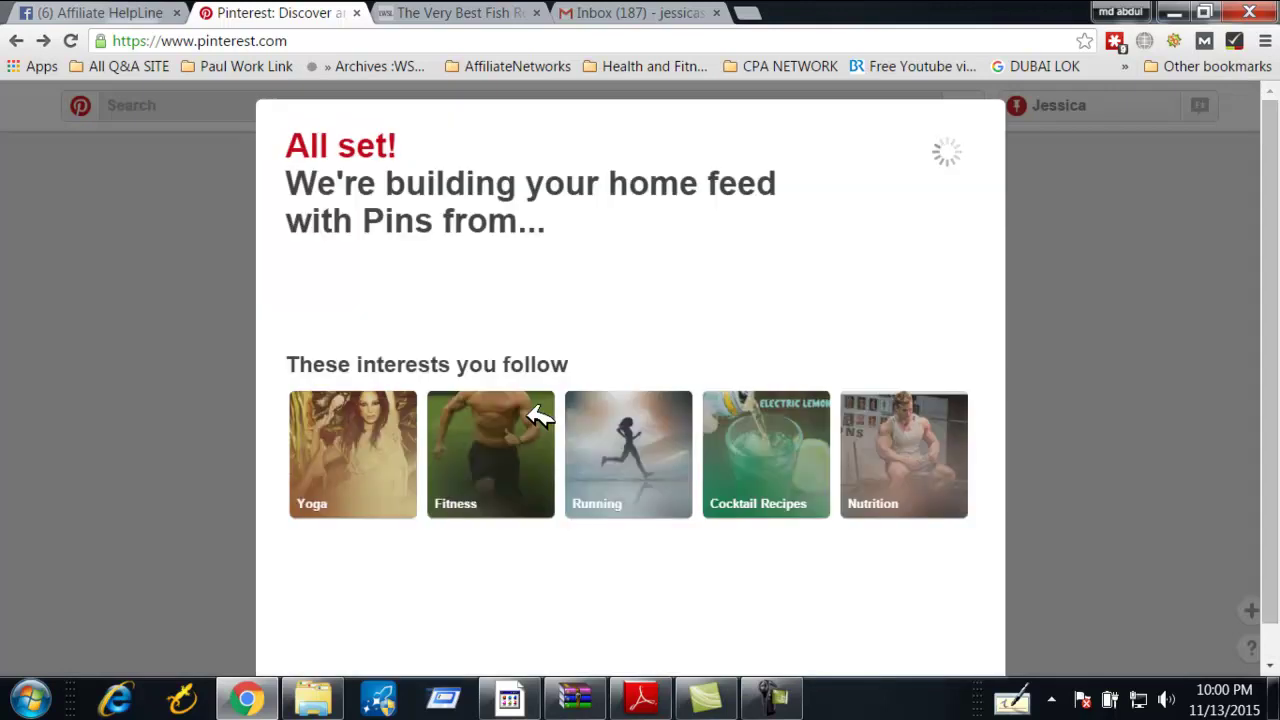
scroll(537, 368, down, 1)
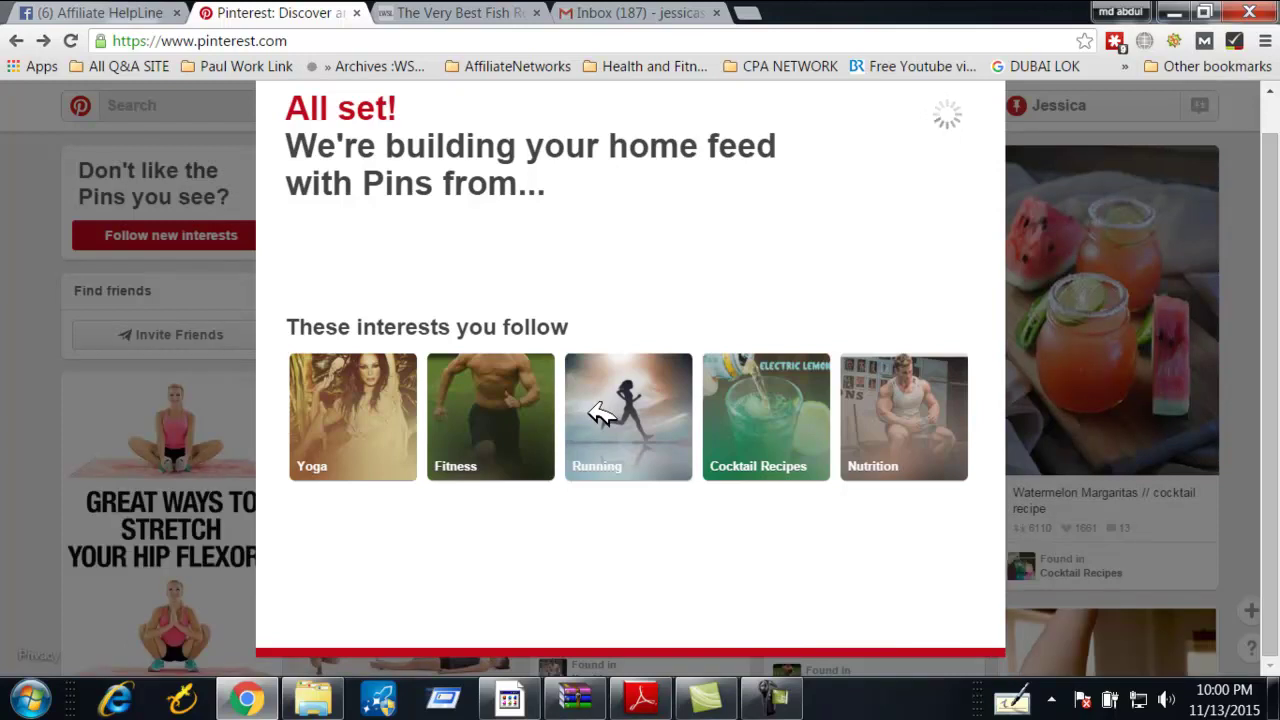
scroll(428, 372, down, 4)
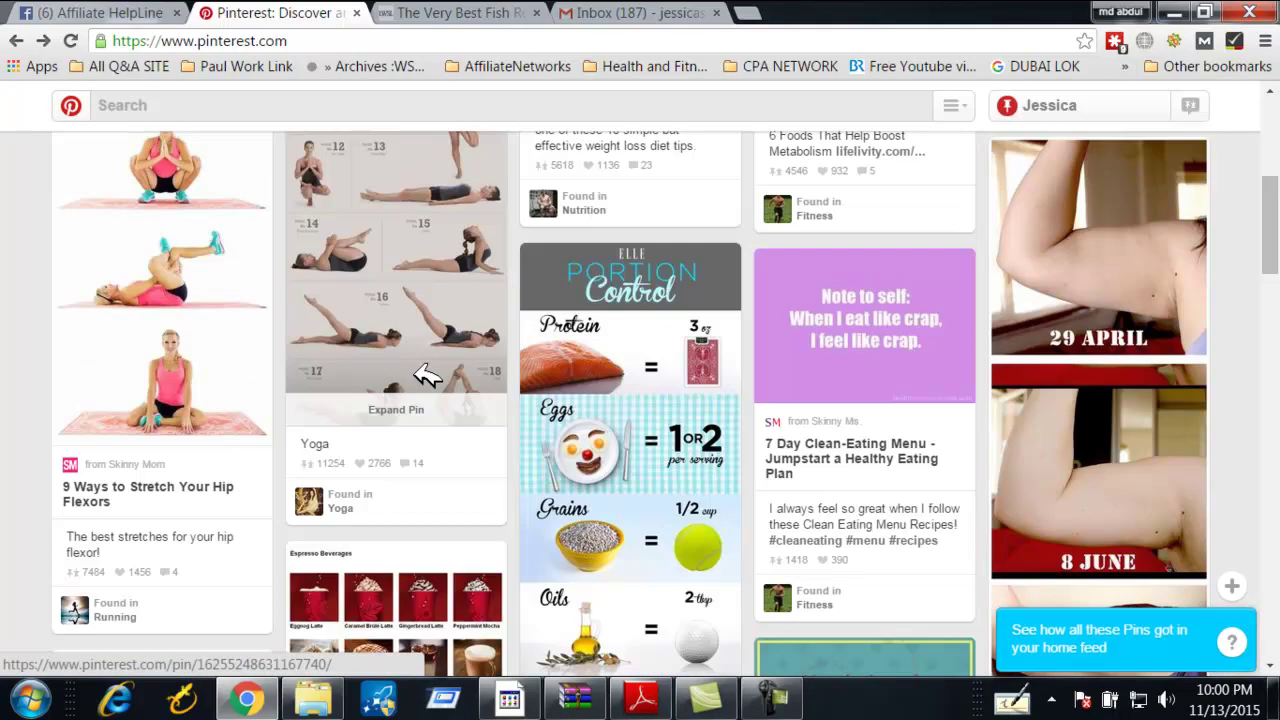
Scroll through the new home feed and back to the top
scroll(428, 372, down, 6)
scroll(428, 377, up, 10)
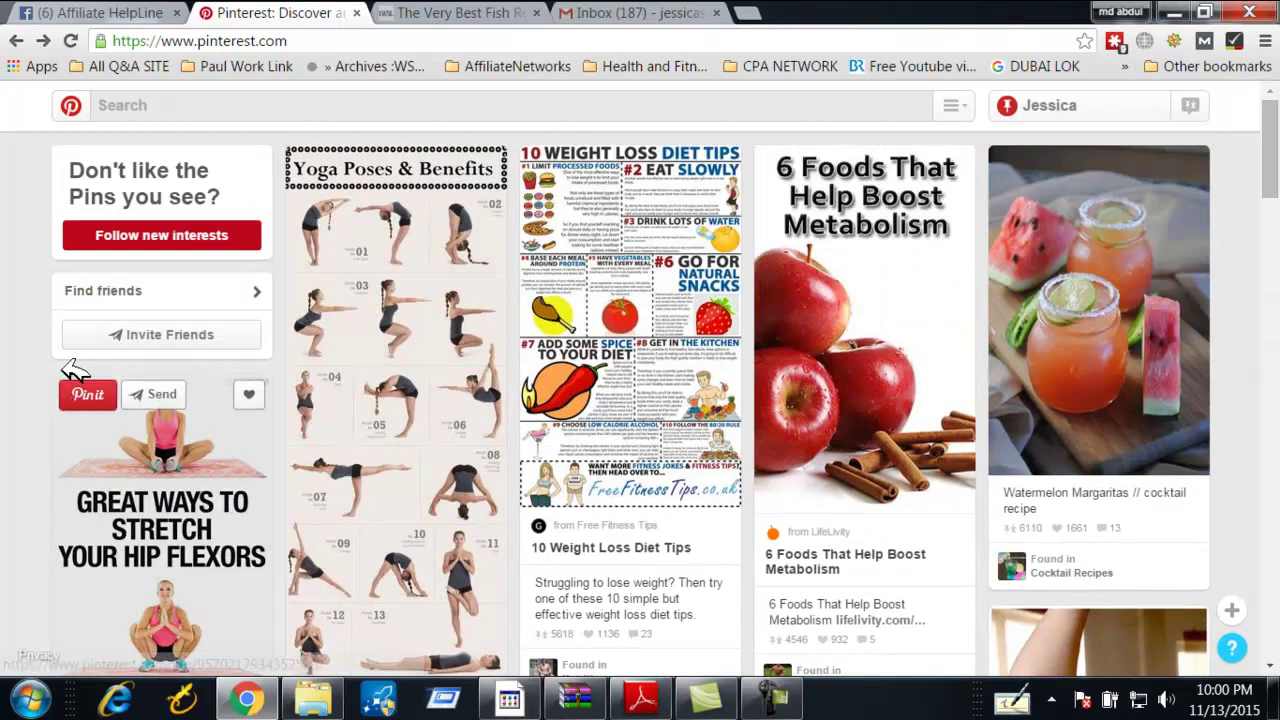
scroll(630, 350, down, 5)
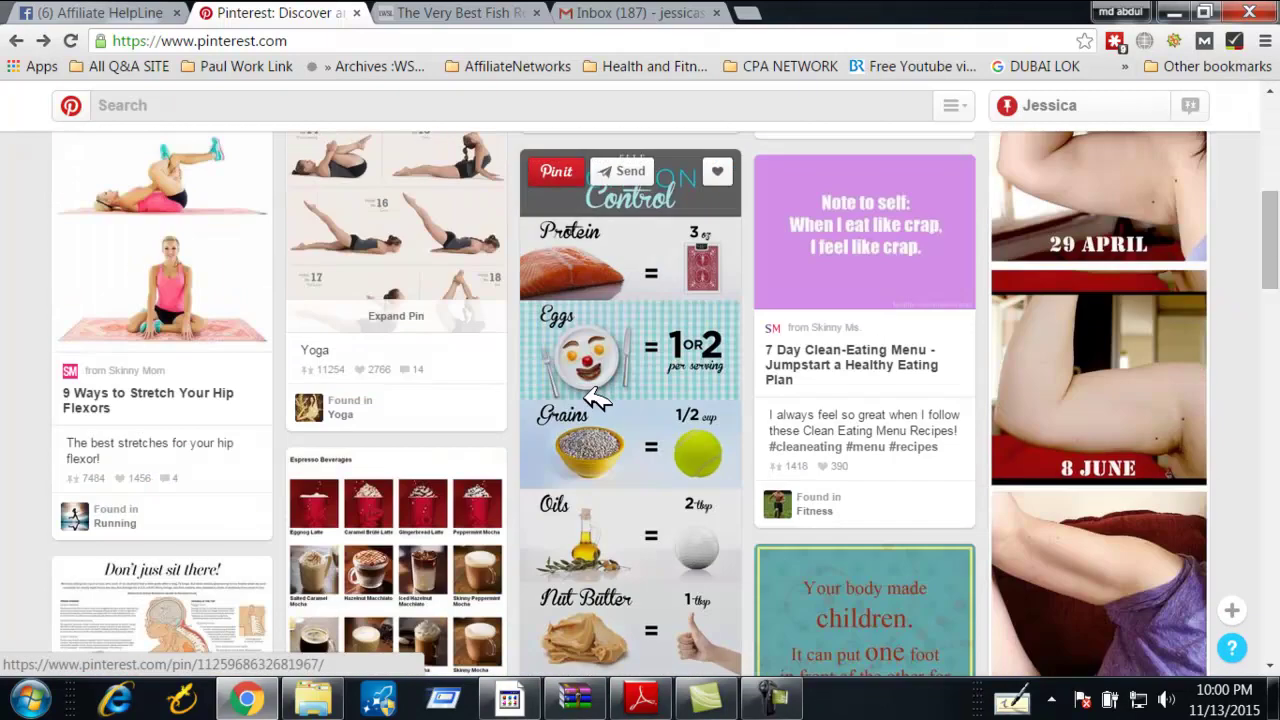
scroll(192, 352, down, 20)
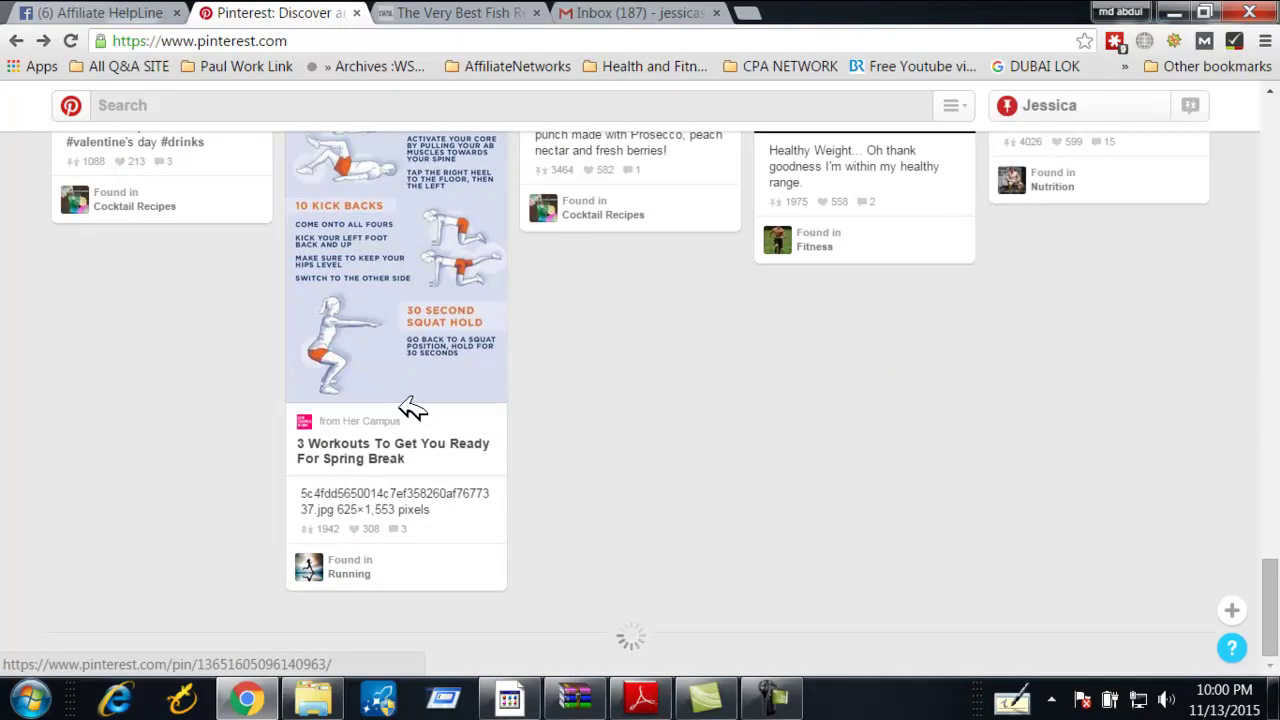
scroll(410, 408, up, 3)
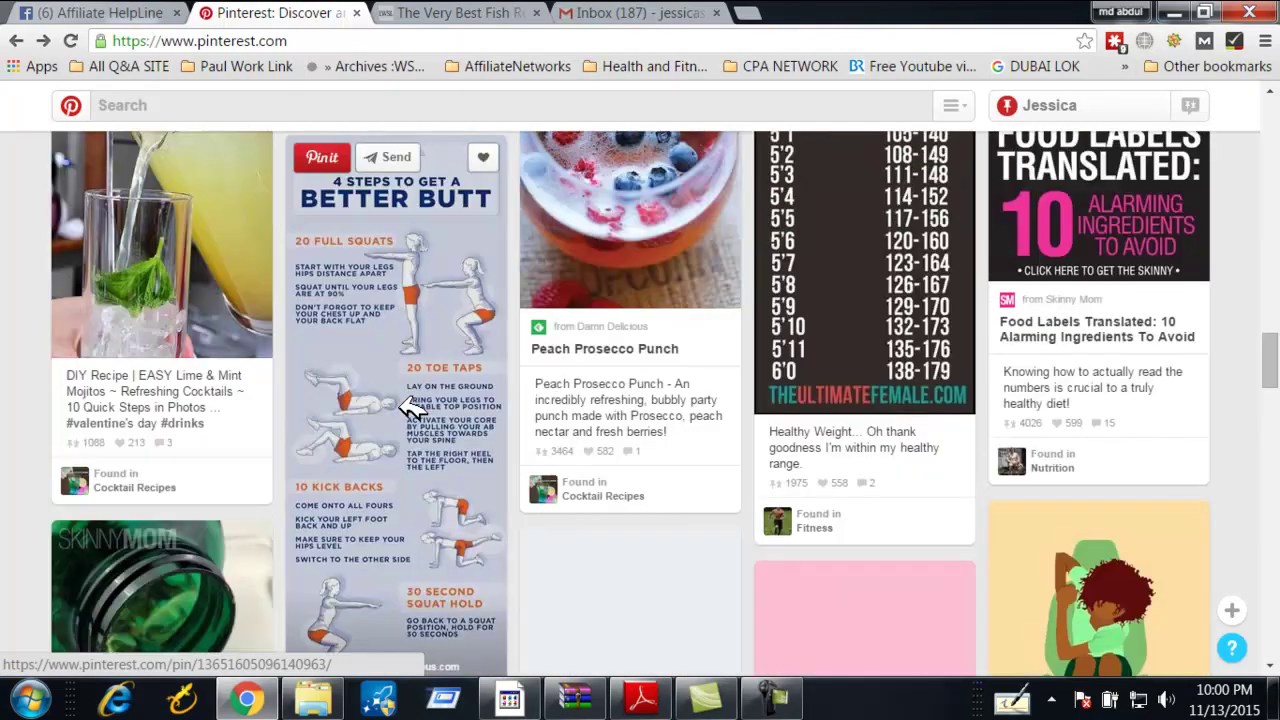
scroll(410, 408, up, 15)
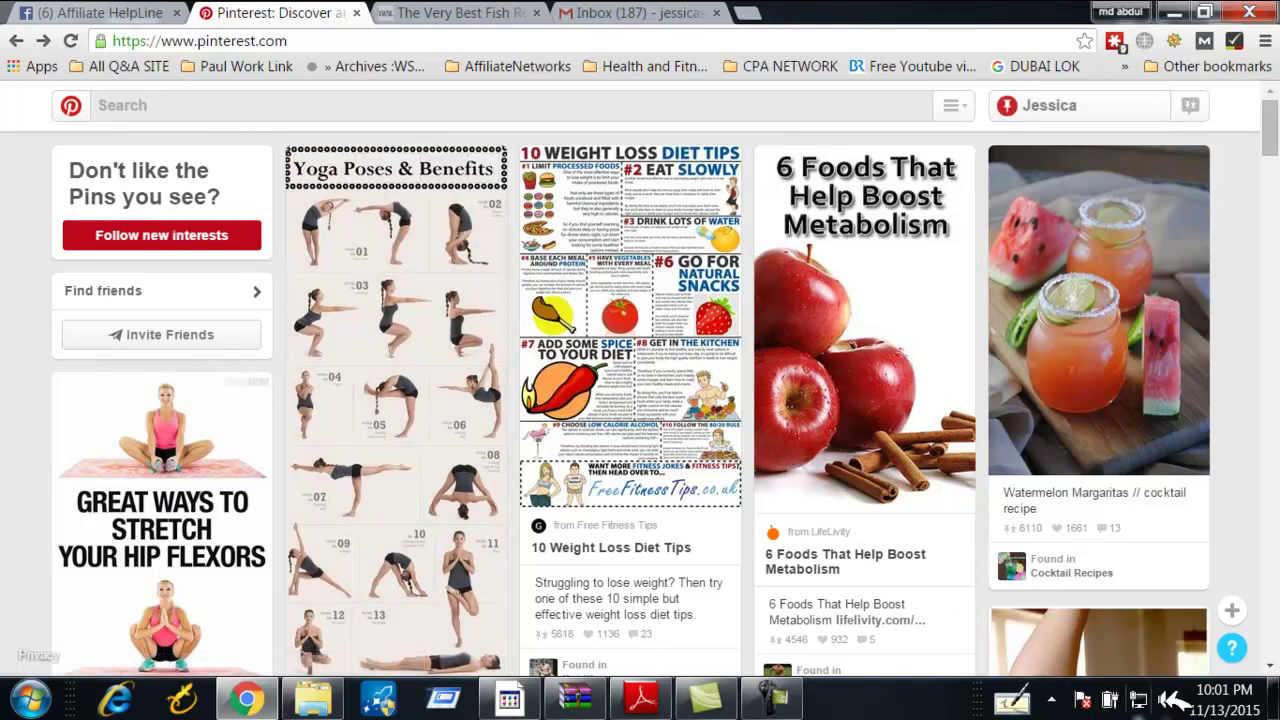
Open the account's profile page from the name button
click(771, 697)
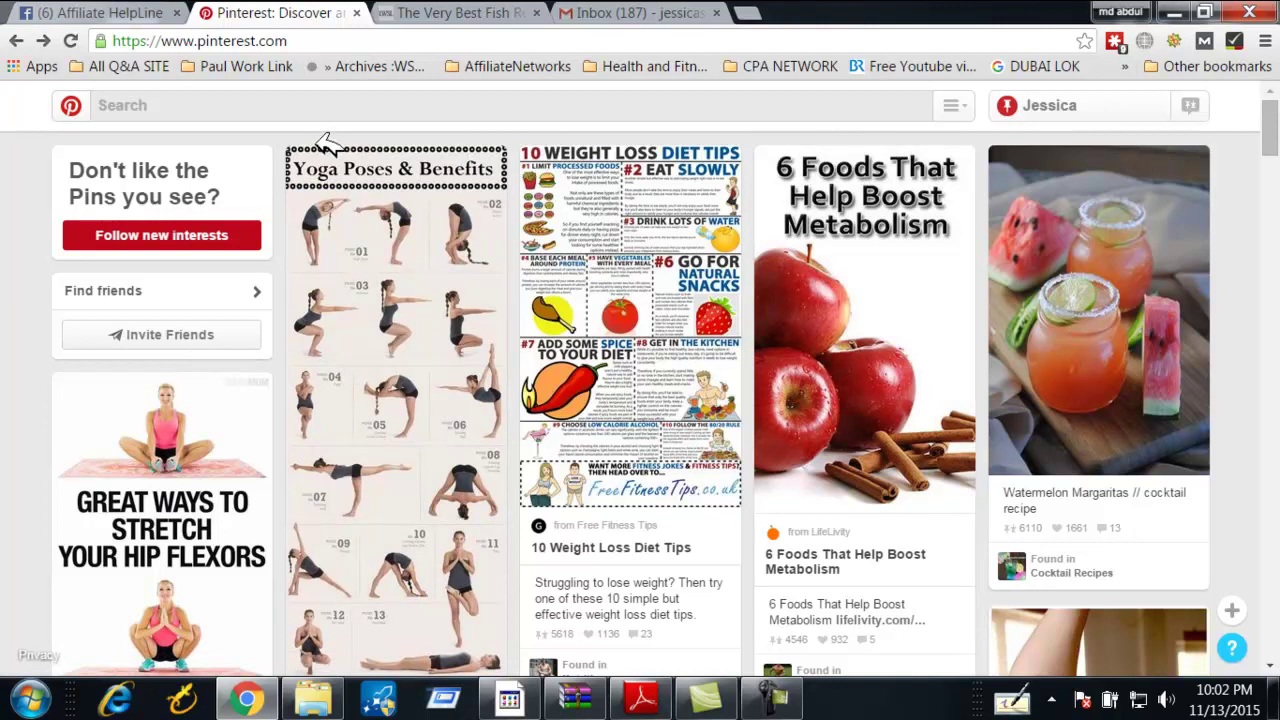
click(310, 103)
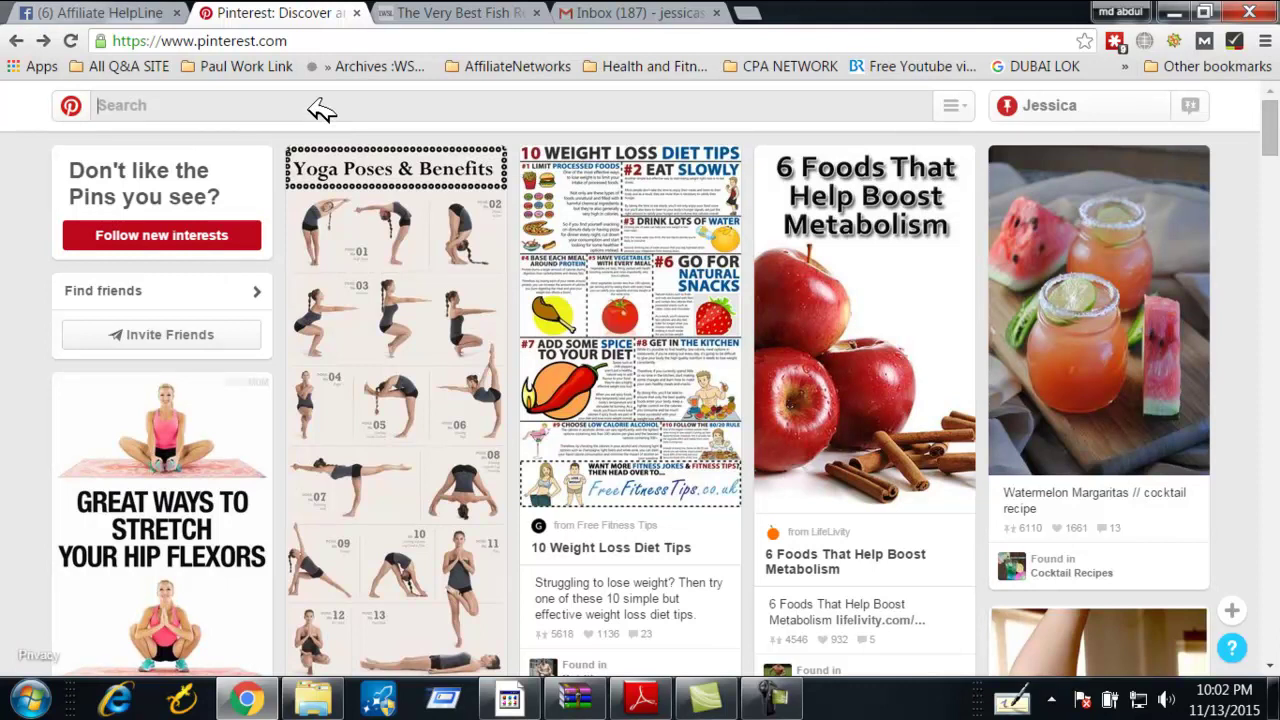
click(1145, 108)
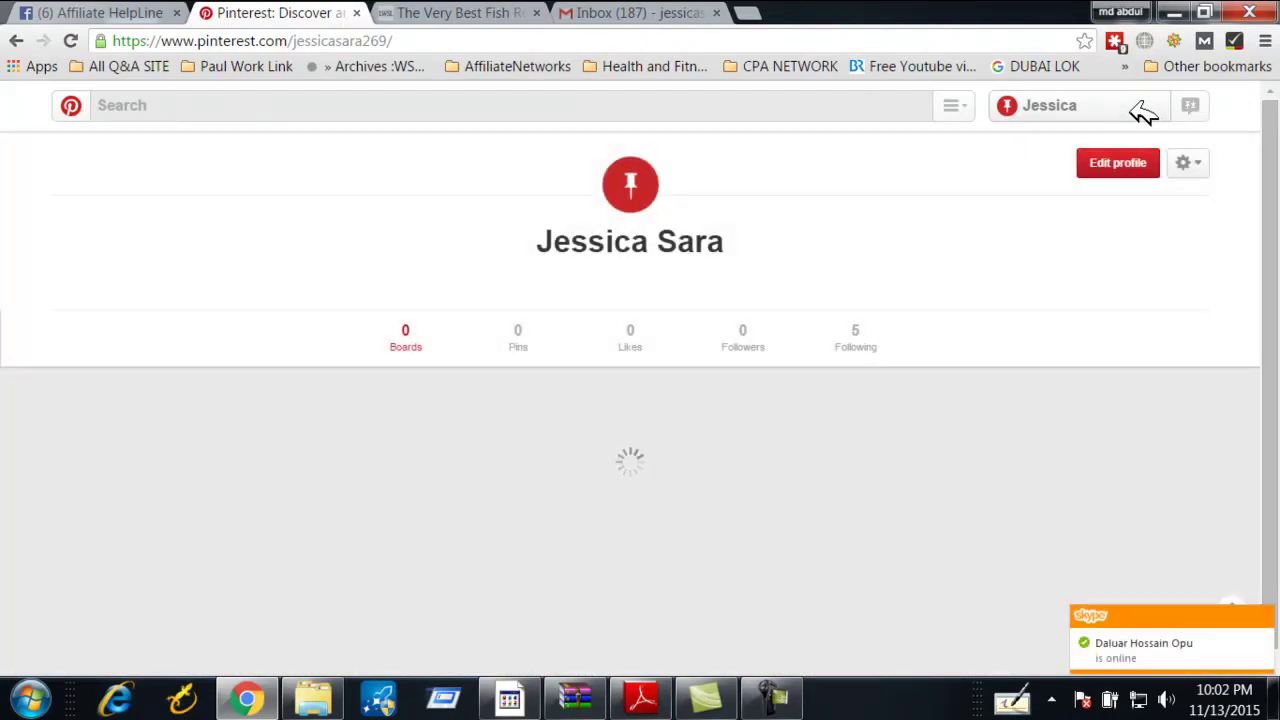
Dismiss the boards tip and check Gmail's Promotions and Primary tabs for mail
click(1110, 163)
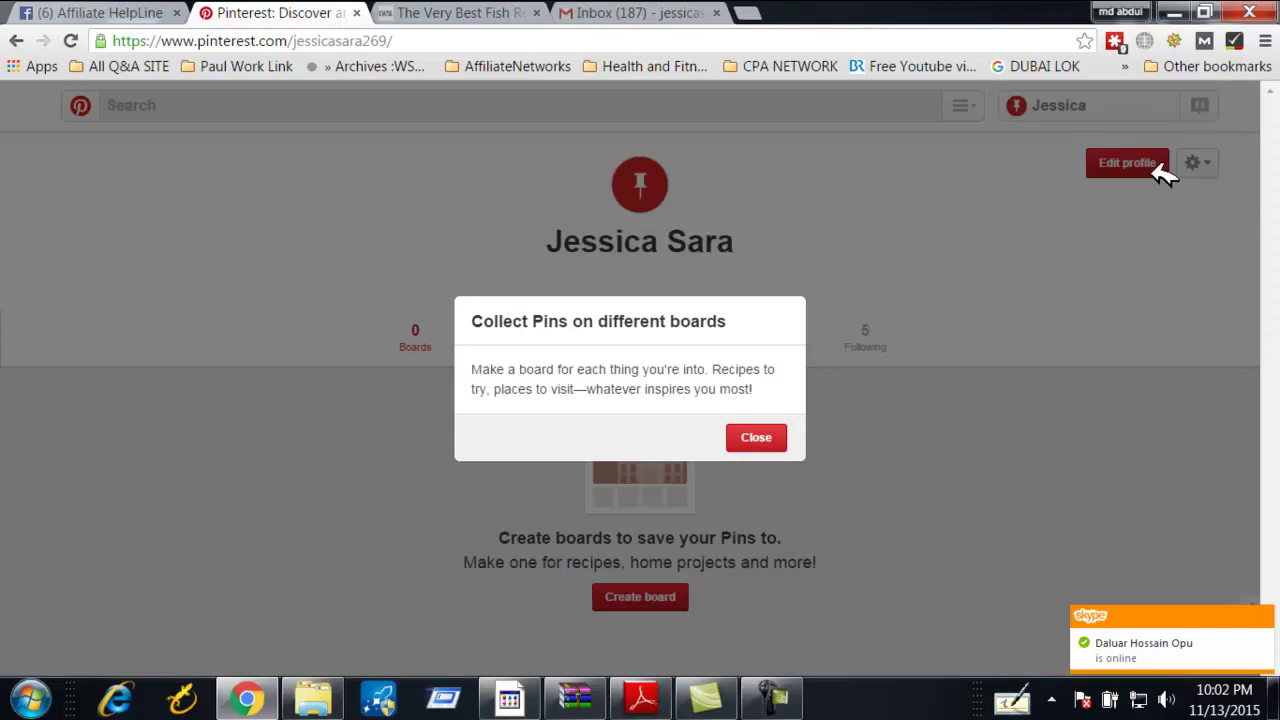
click(768, 440)
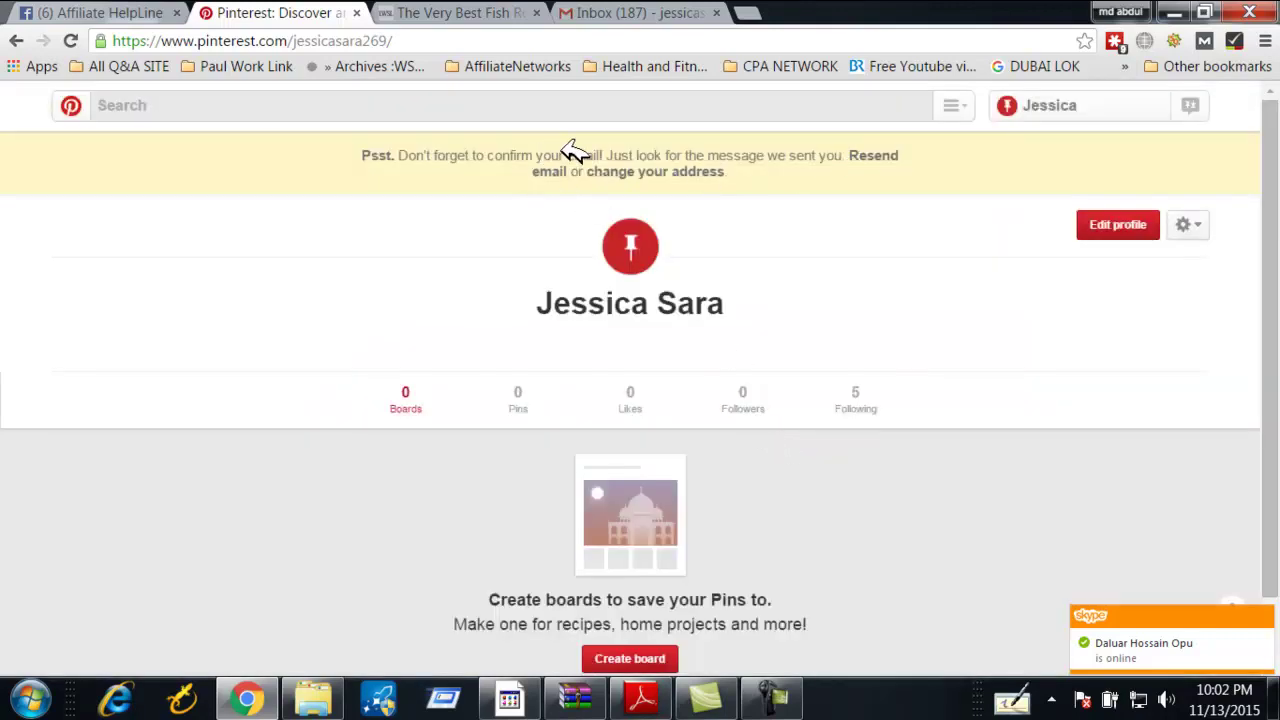
click(598, 12)
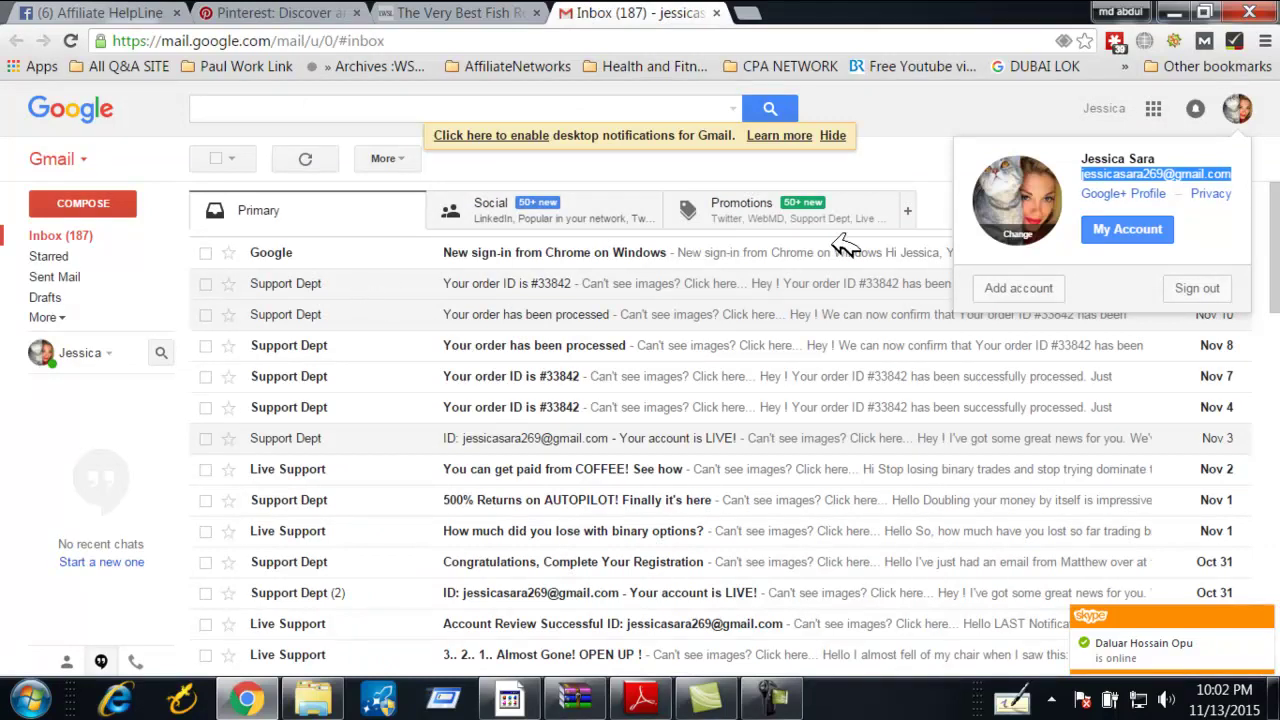
click(763, 218)
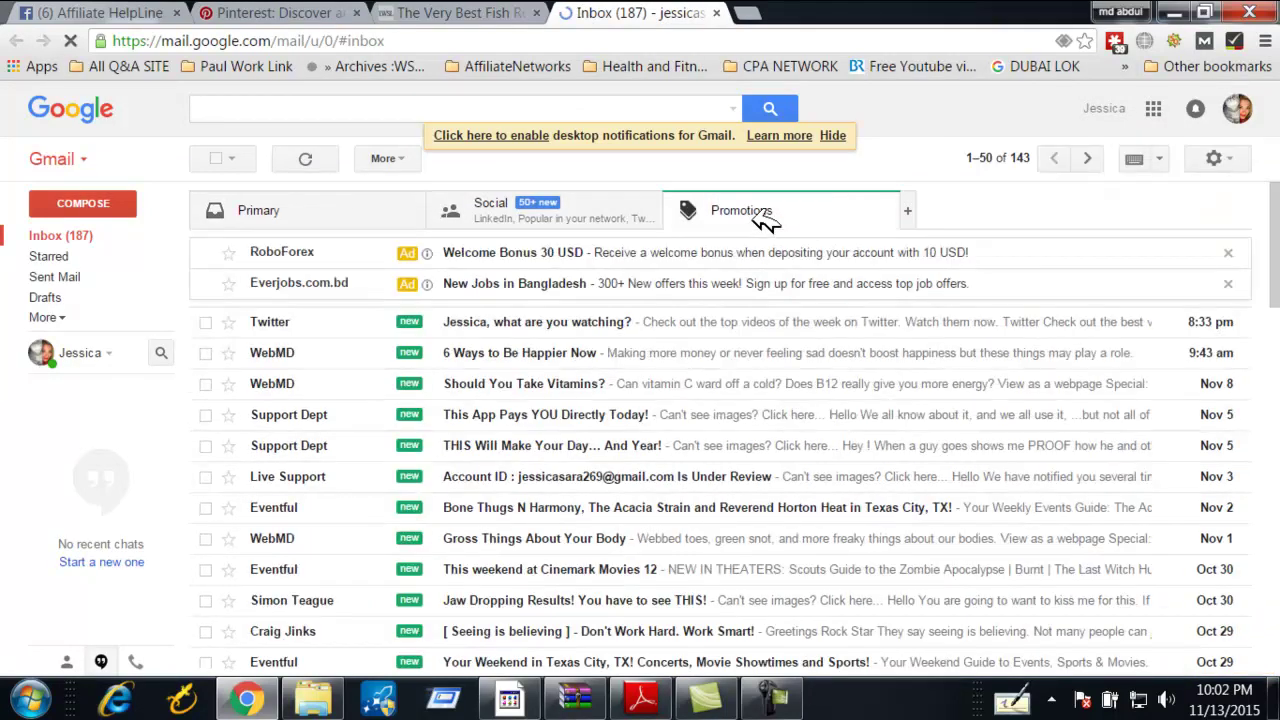
click(350, 218)
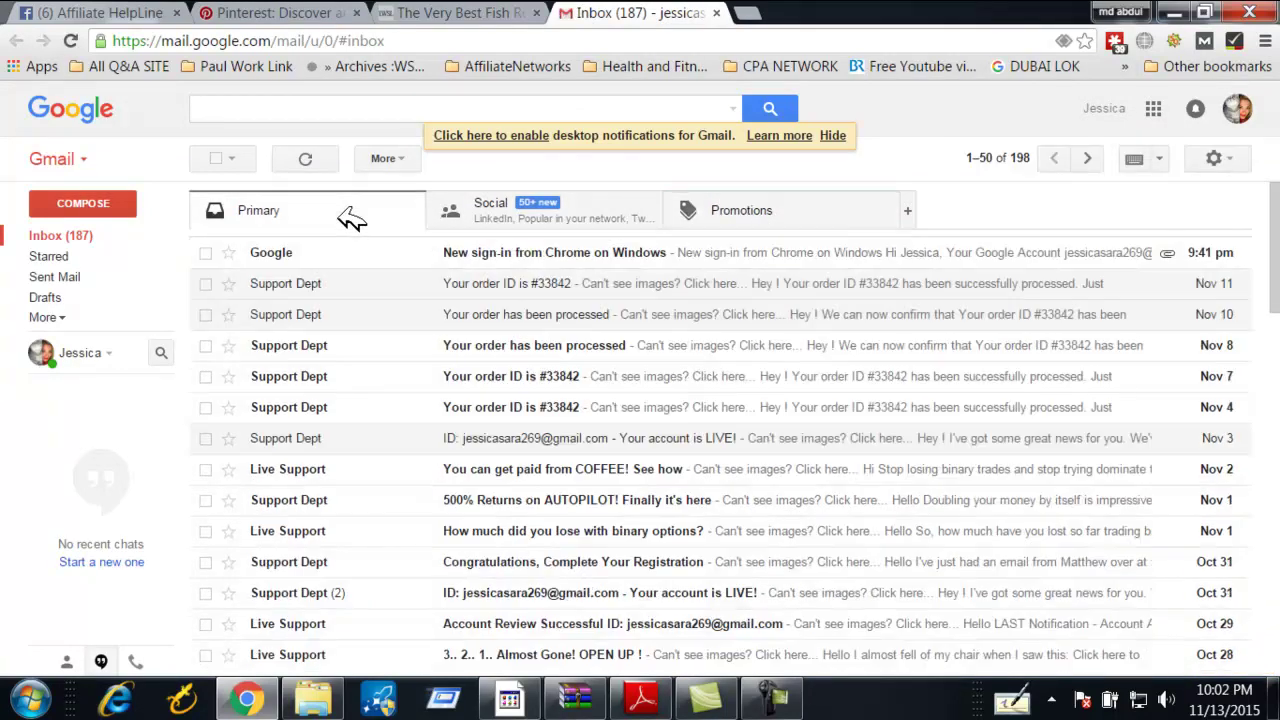
Resend the confirmation email from the Pinterest profile banner, then return to Gmail
click(458, 12)
click(282, 12)
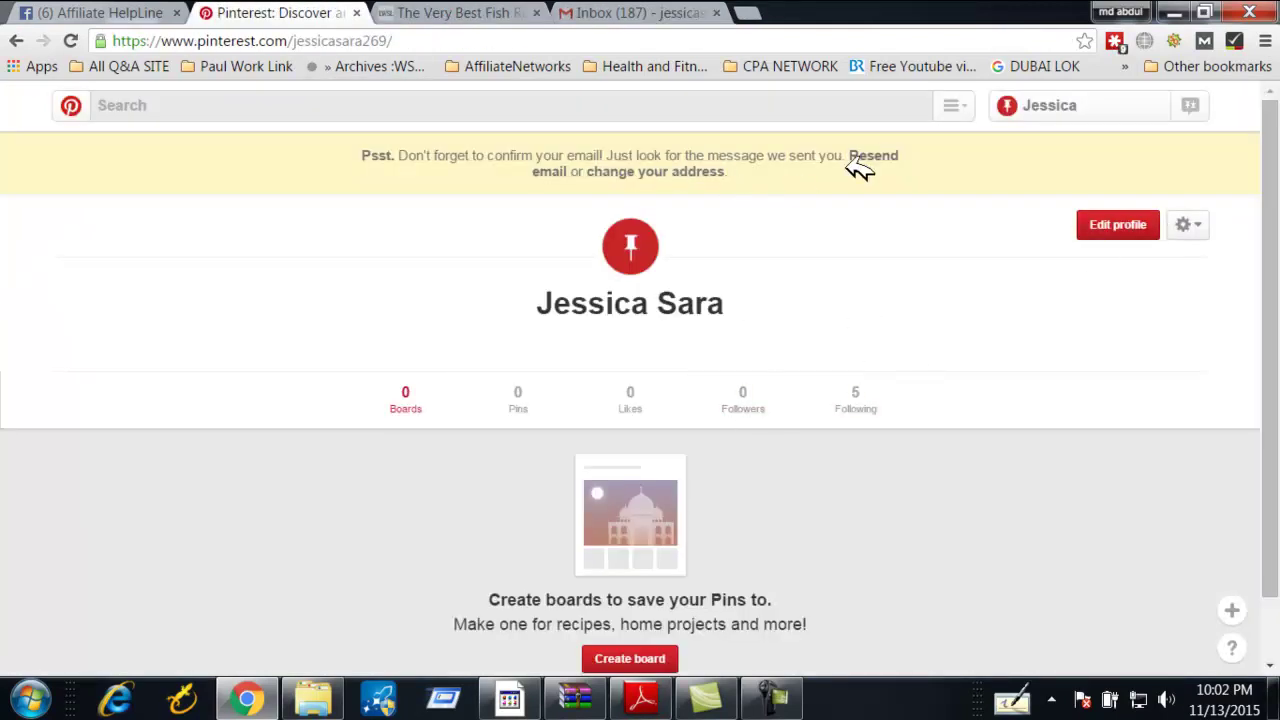
click(878, 157)
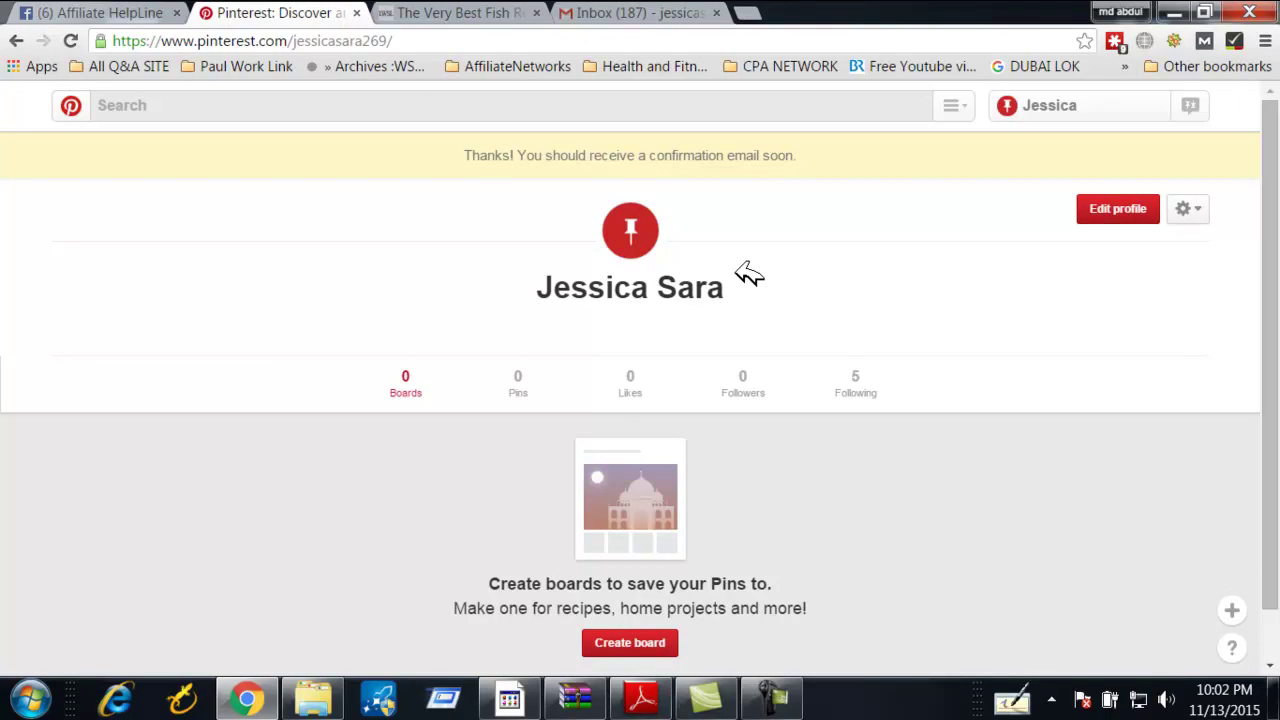
click(645, 12)
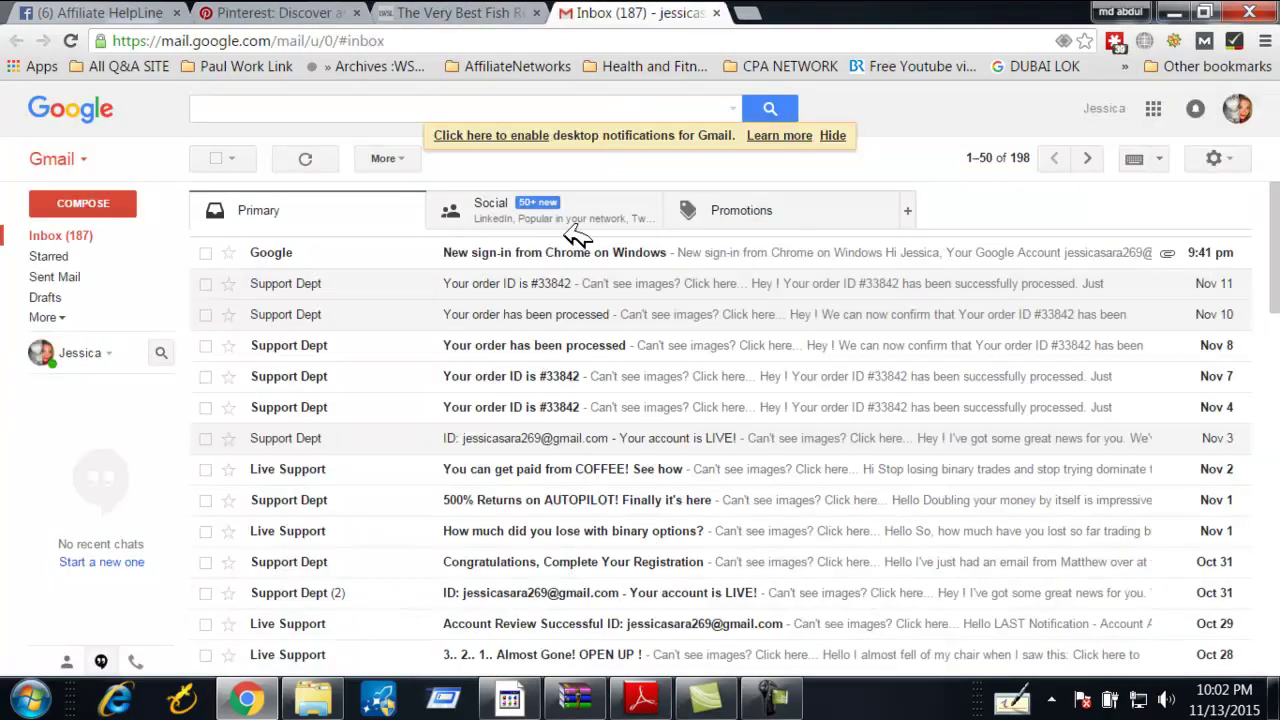
Refresh the inbox, open the Pinterest email and follow its Confirm Email link
click(510, 222)
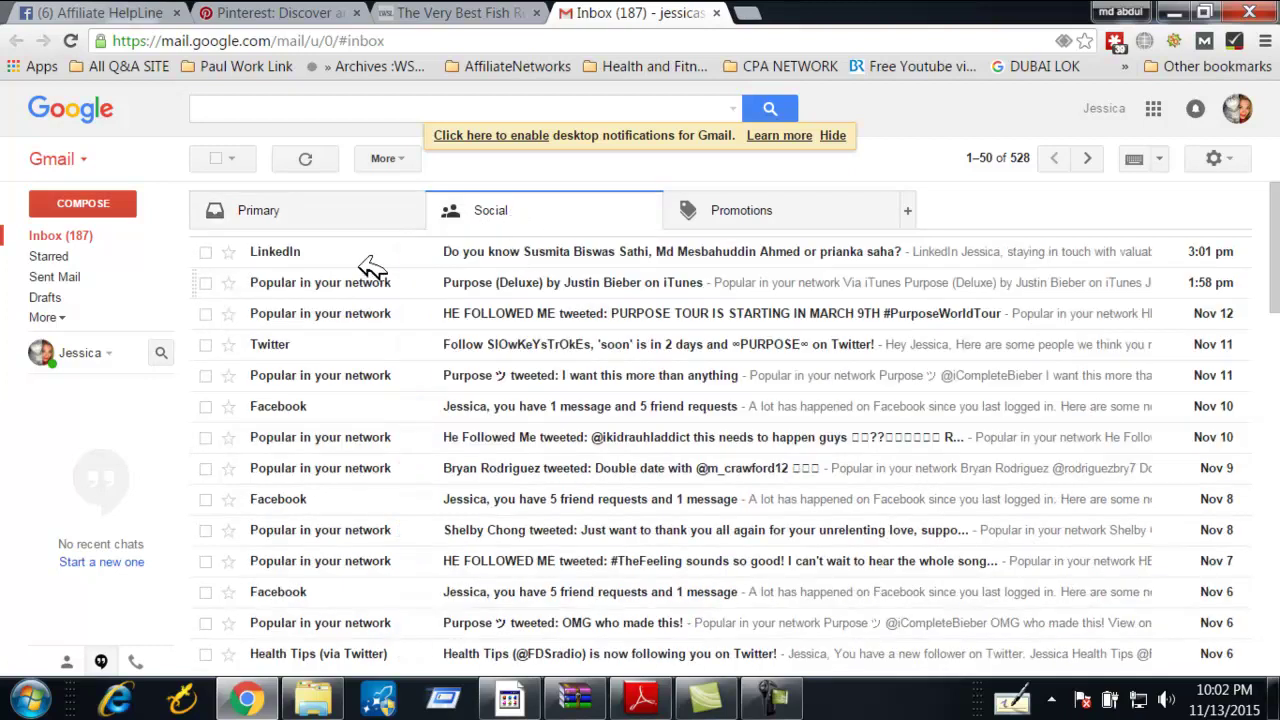
click(278, 205)
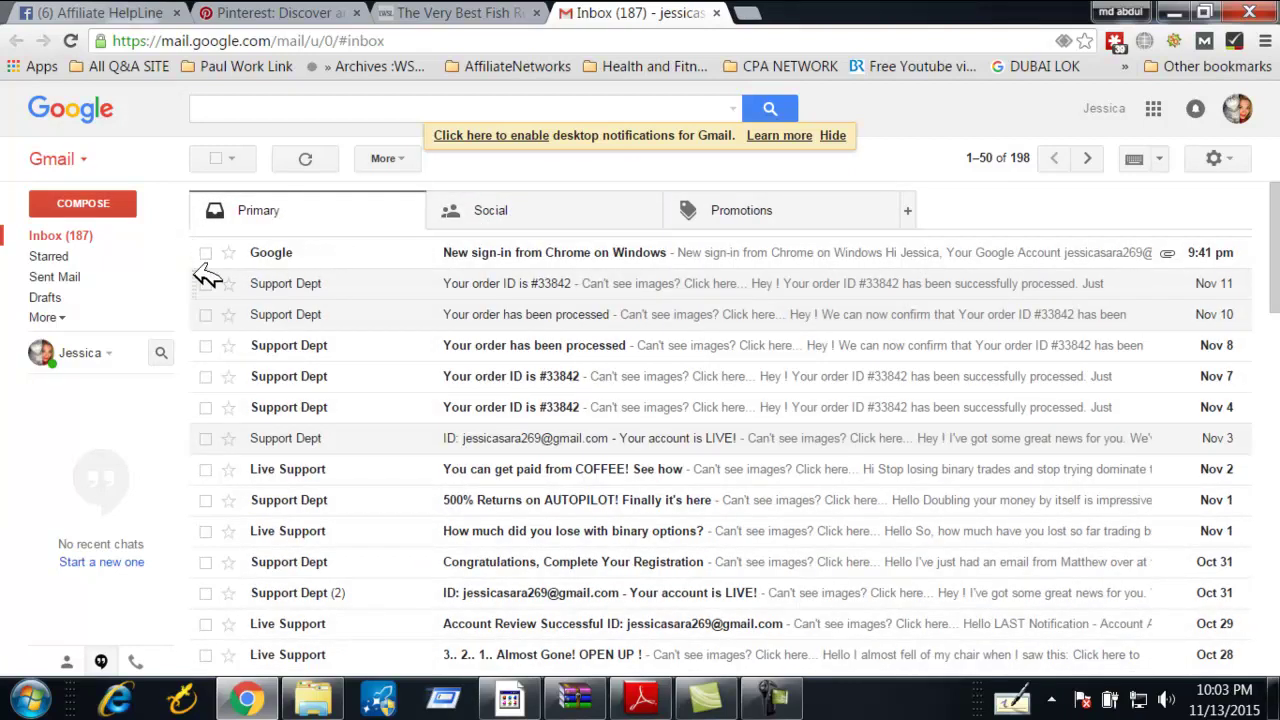
click(95, 238)
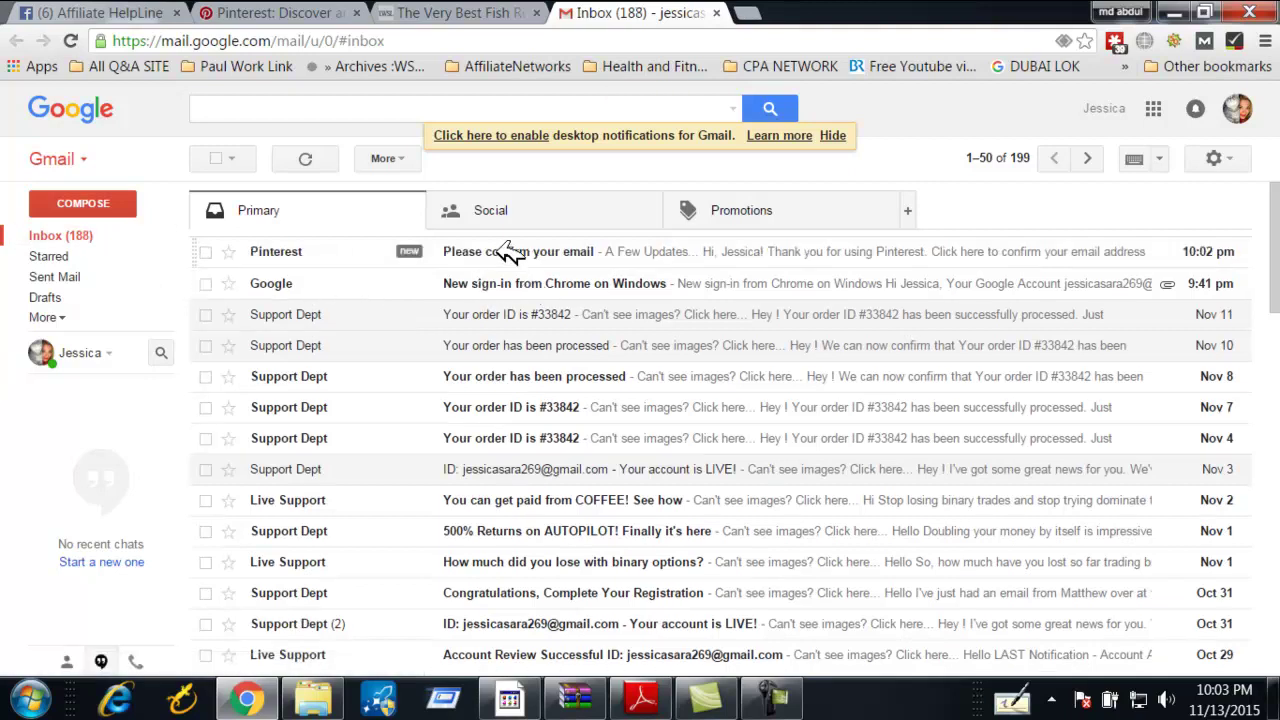
click(510, 253)
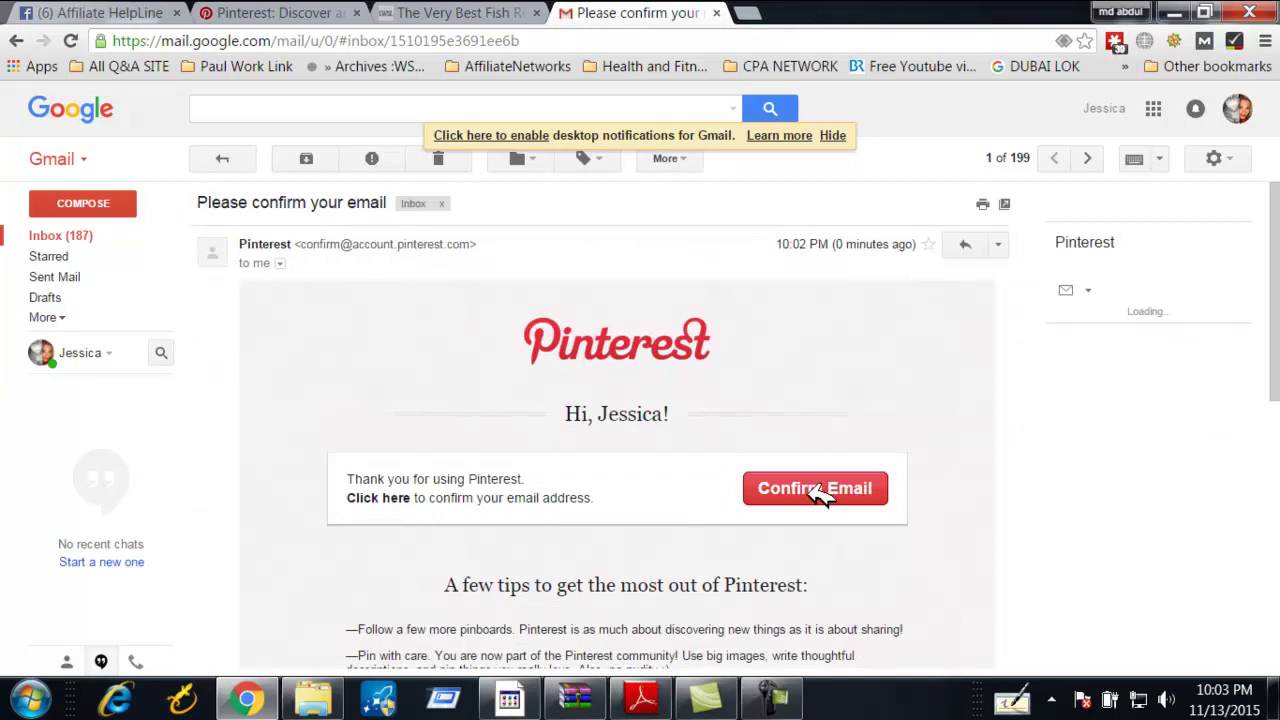
click(818, 490)
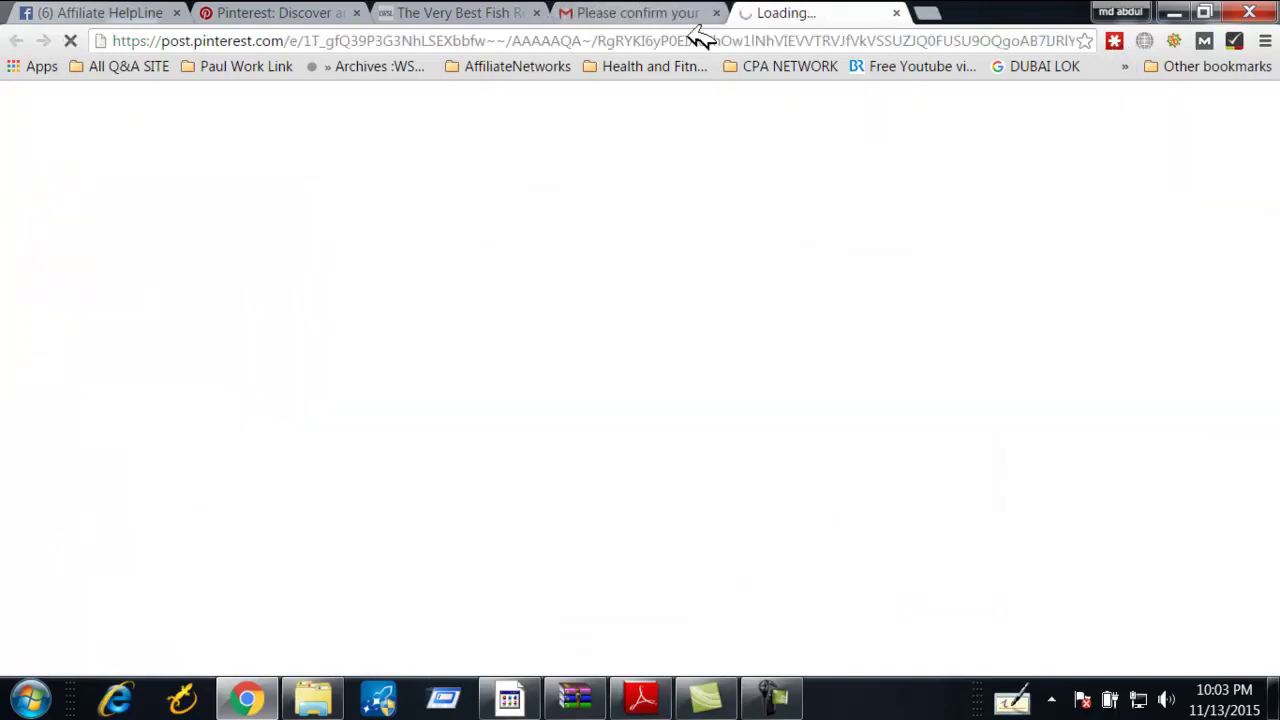
Move to the tab opened by the confirmation and return to the Pinterest home feed
click(524, 12)
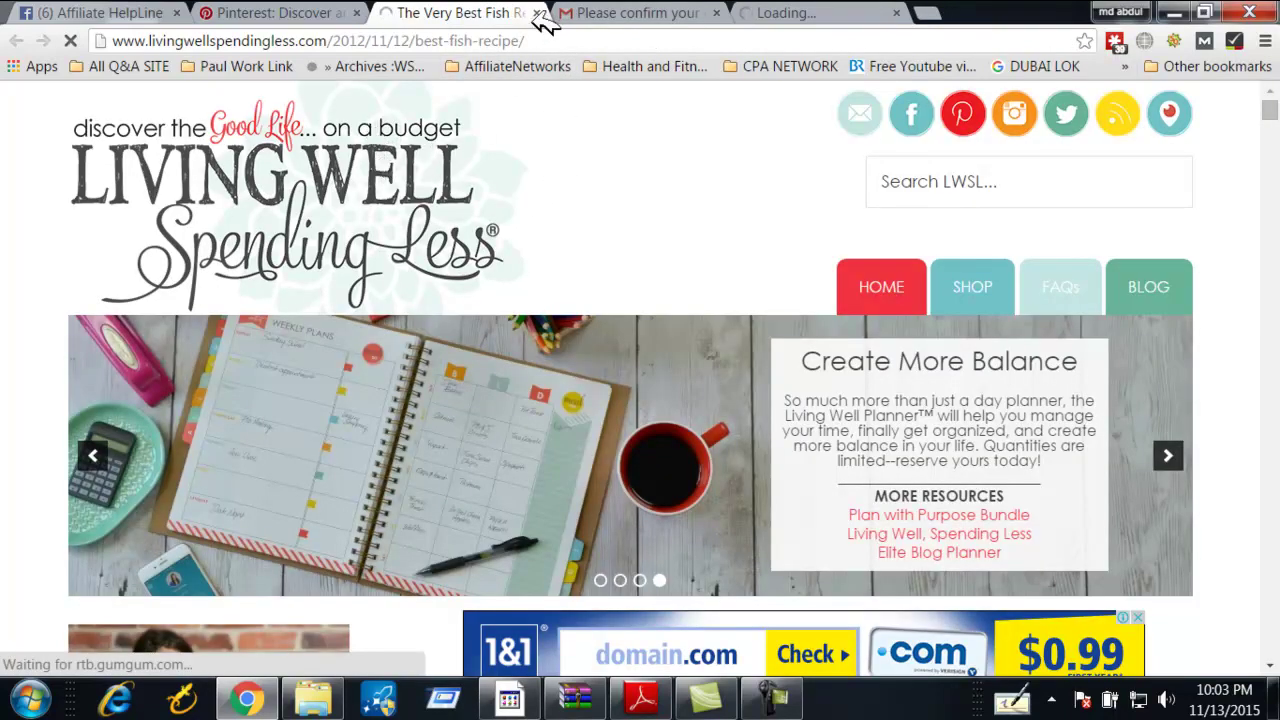
click(550, 14)
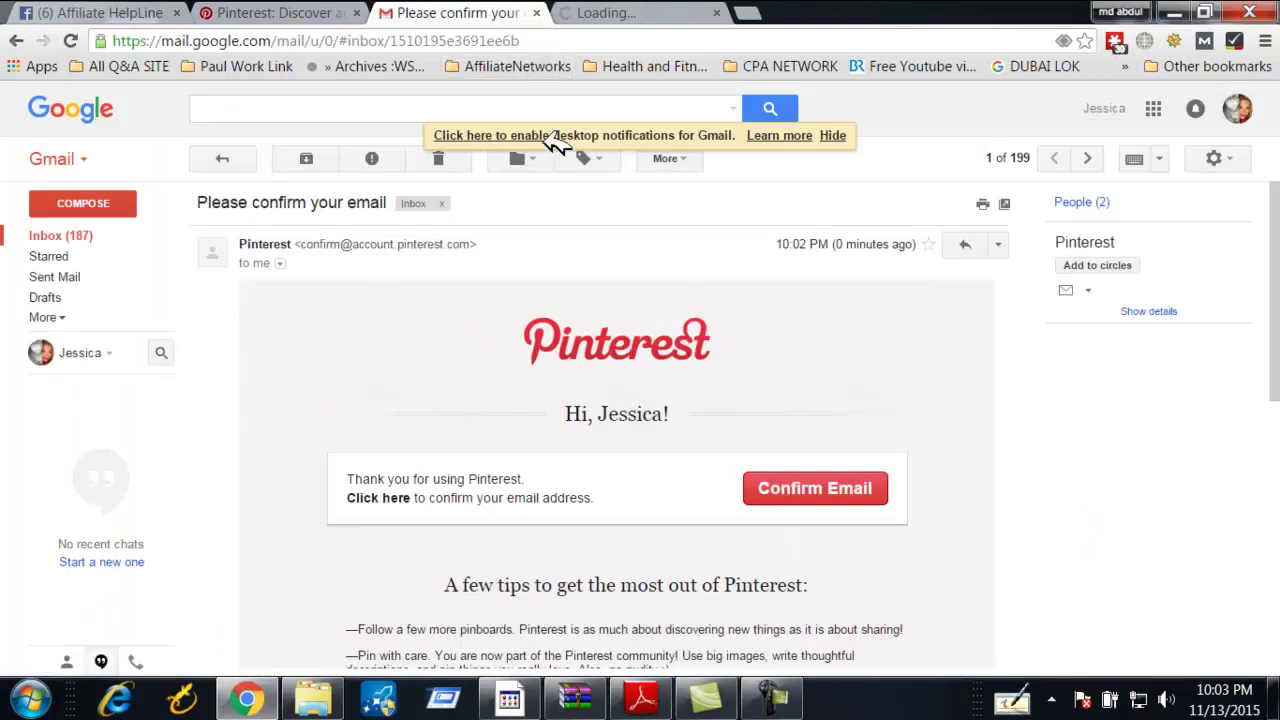
key(ctrl+Tab)
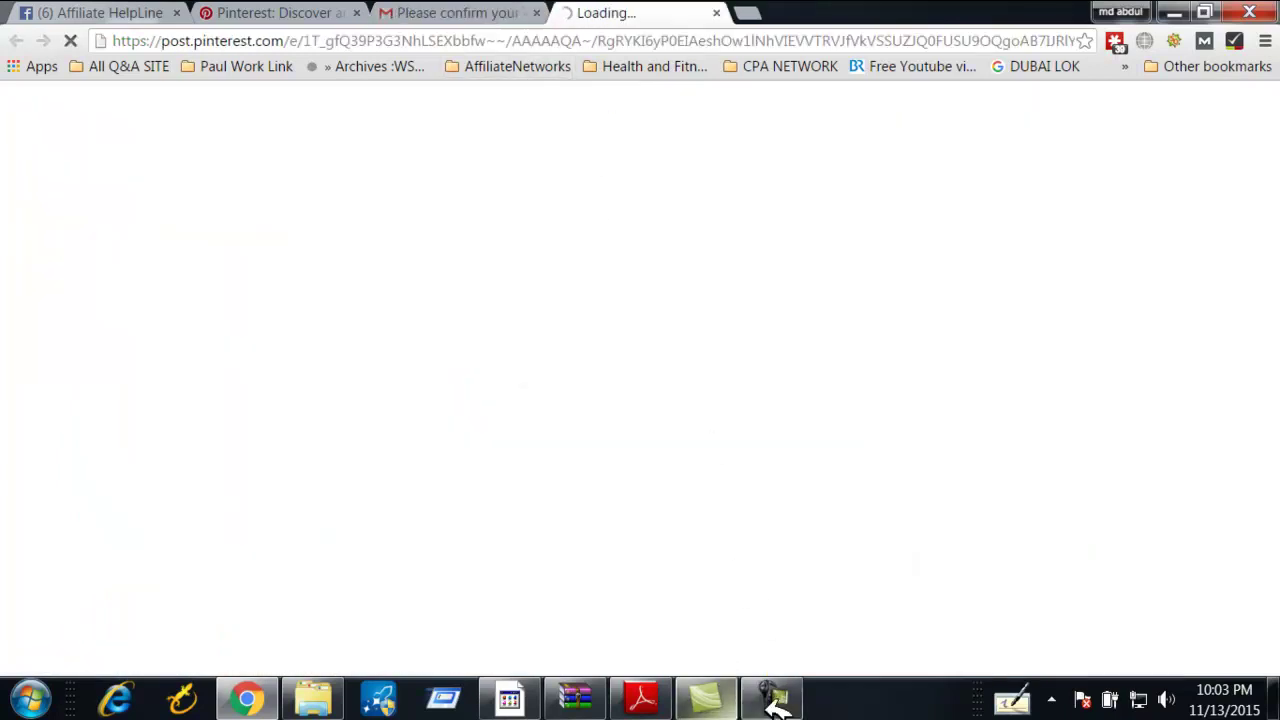
click(771, 697)
click(1188, 606)
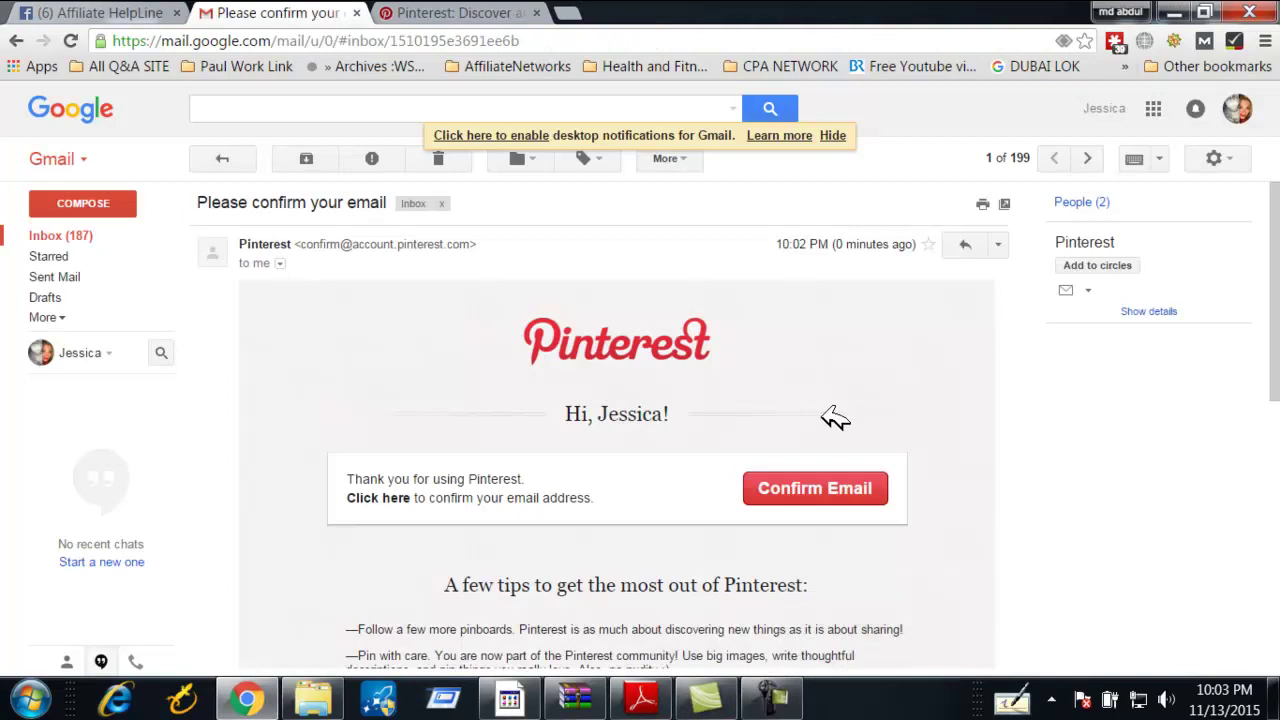
click(445, 12)
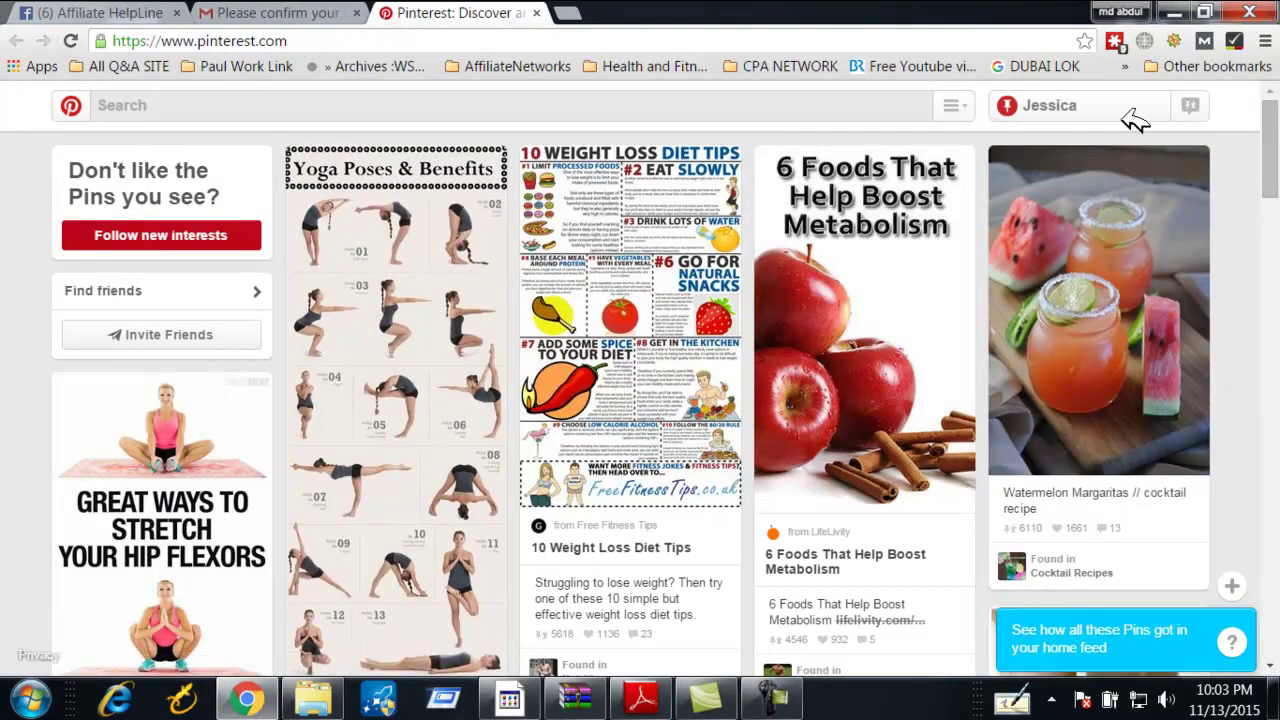
Open your own profile page and choose Edit profile
click(1094, 100)
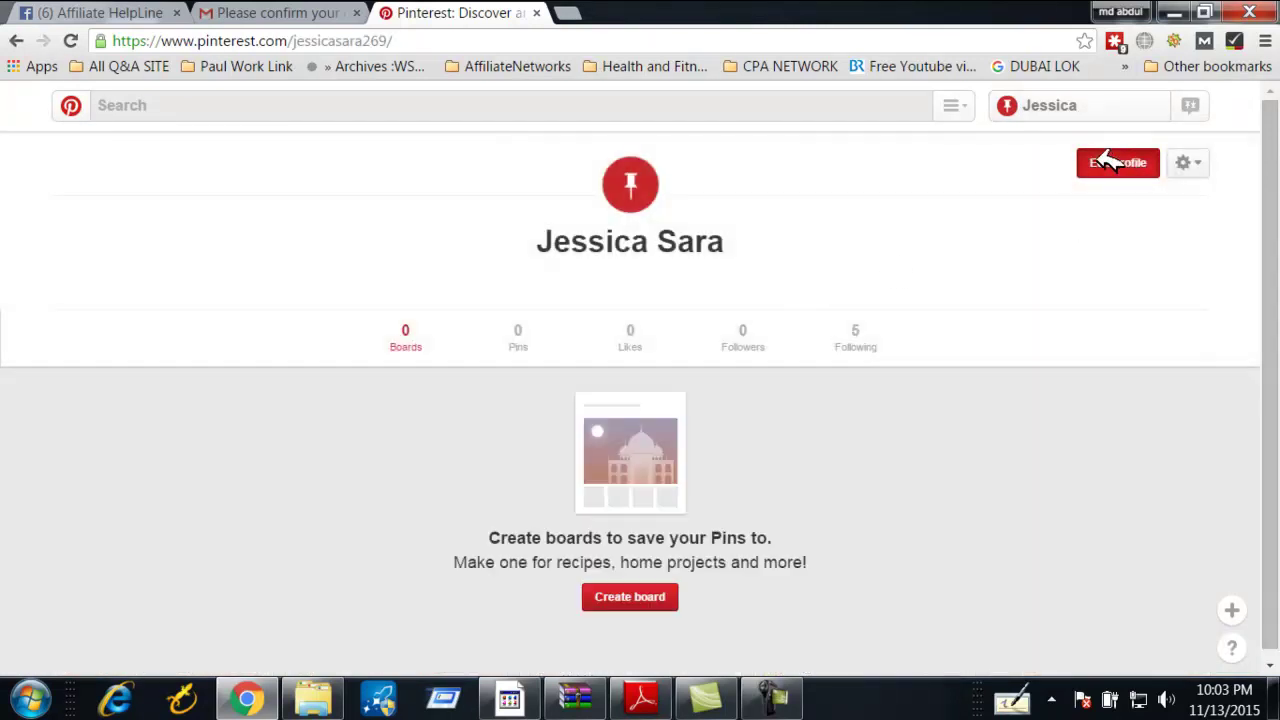
click(1128, 165)
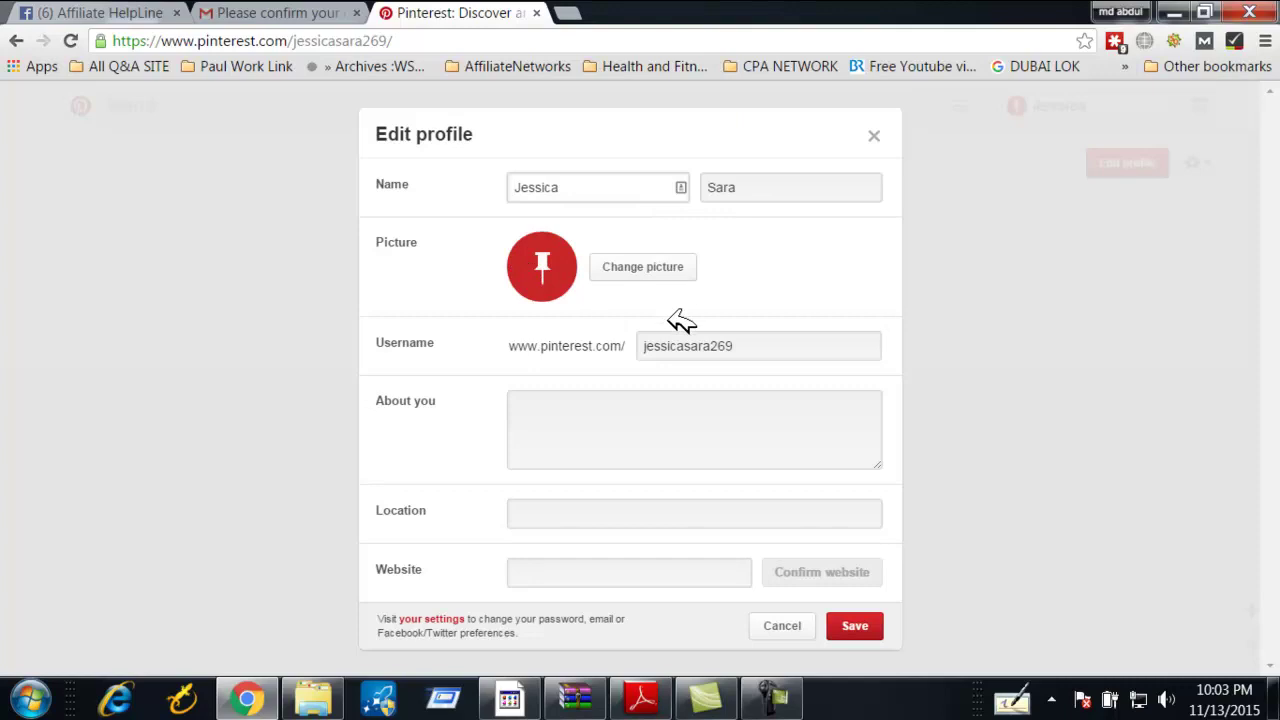
click(618, 405)
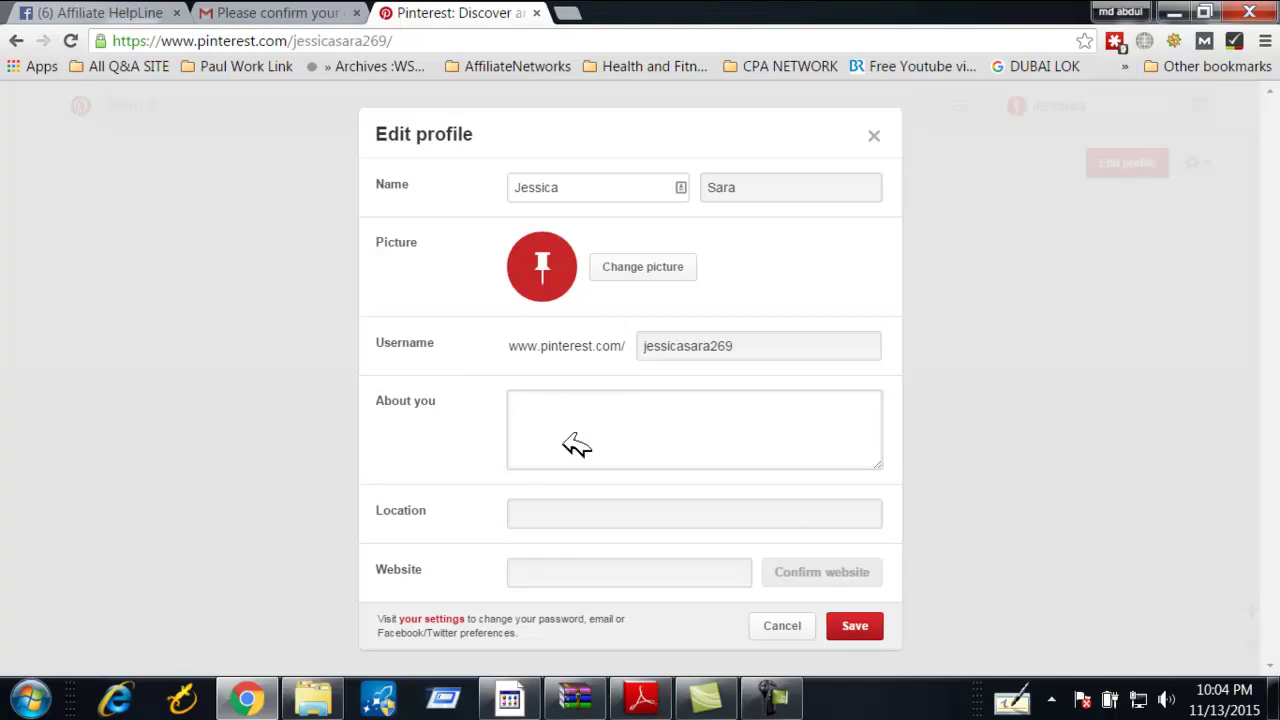
click(523, 571)
click(541, 423)
click(857, 703)
click(529, 455)
text(Get 5 Tri)
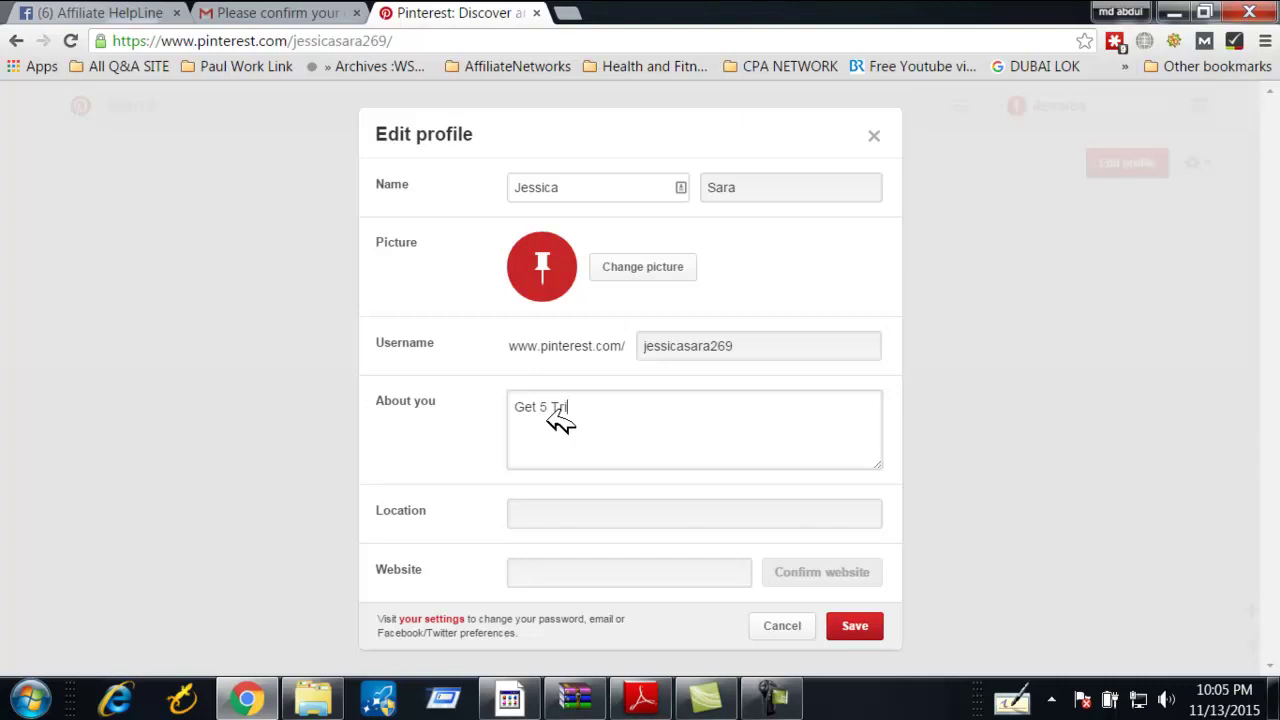
text(cks to shedding)
key(BackSpace)
key(BackSpace)
key(BackSpace)
key(BackSpace)
key(BackSpace)
key(BackSpace)
key(BackSpace)
text(edding your Fat )
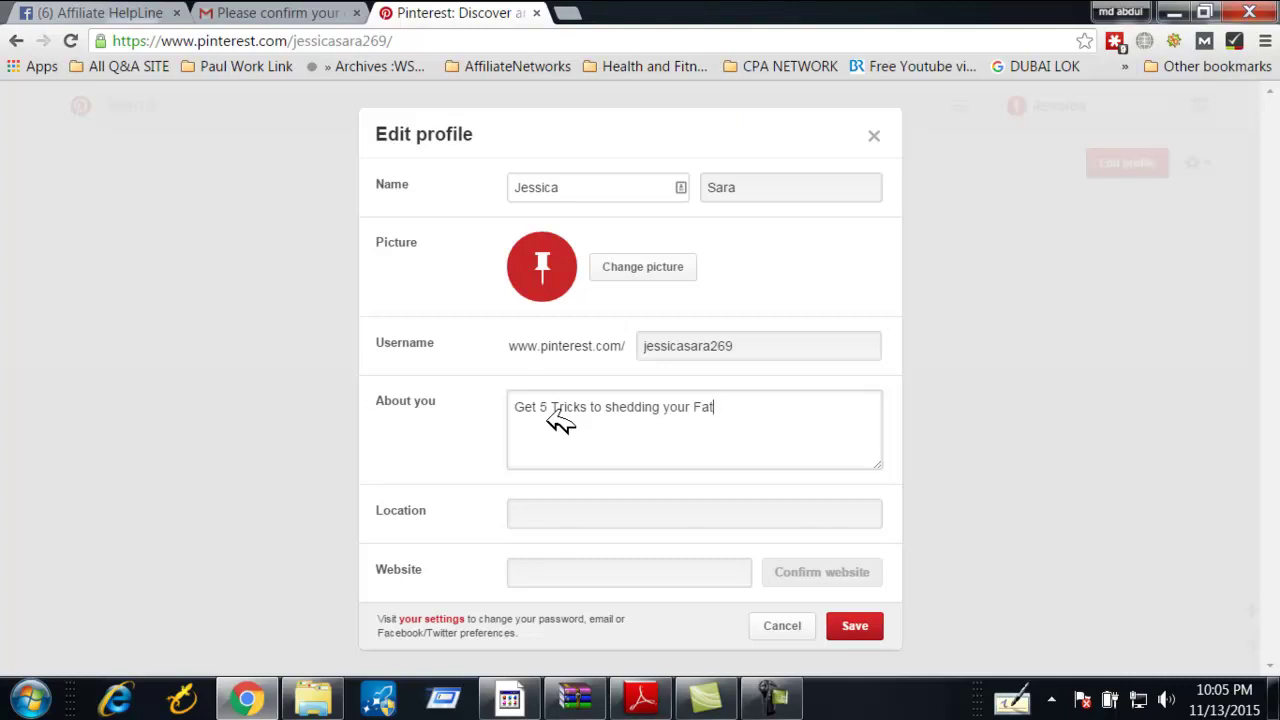
text(- wwww=.xxxx==)
key(BackSpace)
key(BackSpace)
key(BackSpace)
key(BackSpace)
key(BackSpace)
key(BackSpace)
key(BackSpace)
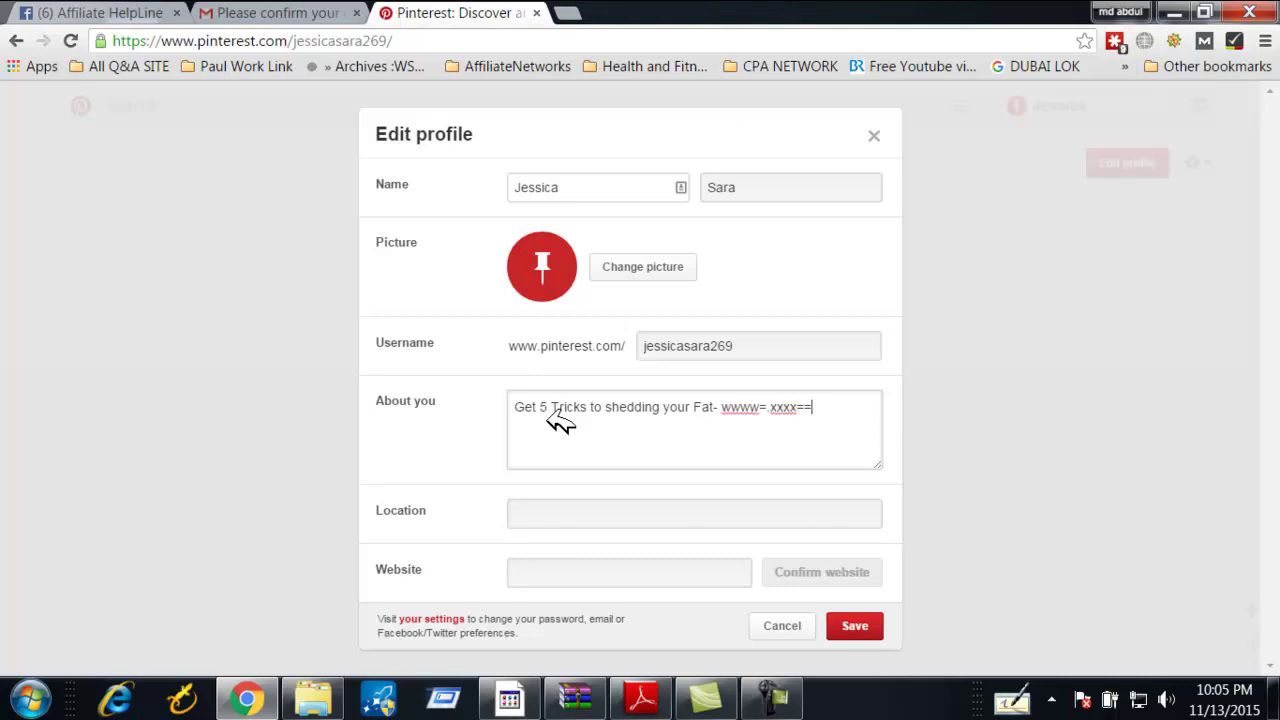
key(BackSpace)
key(BackSpace)
text(.xxxxxxxxx.com)
drag(842, 407, 726, 405)
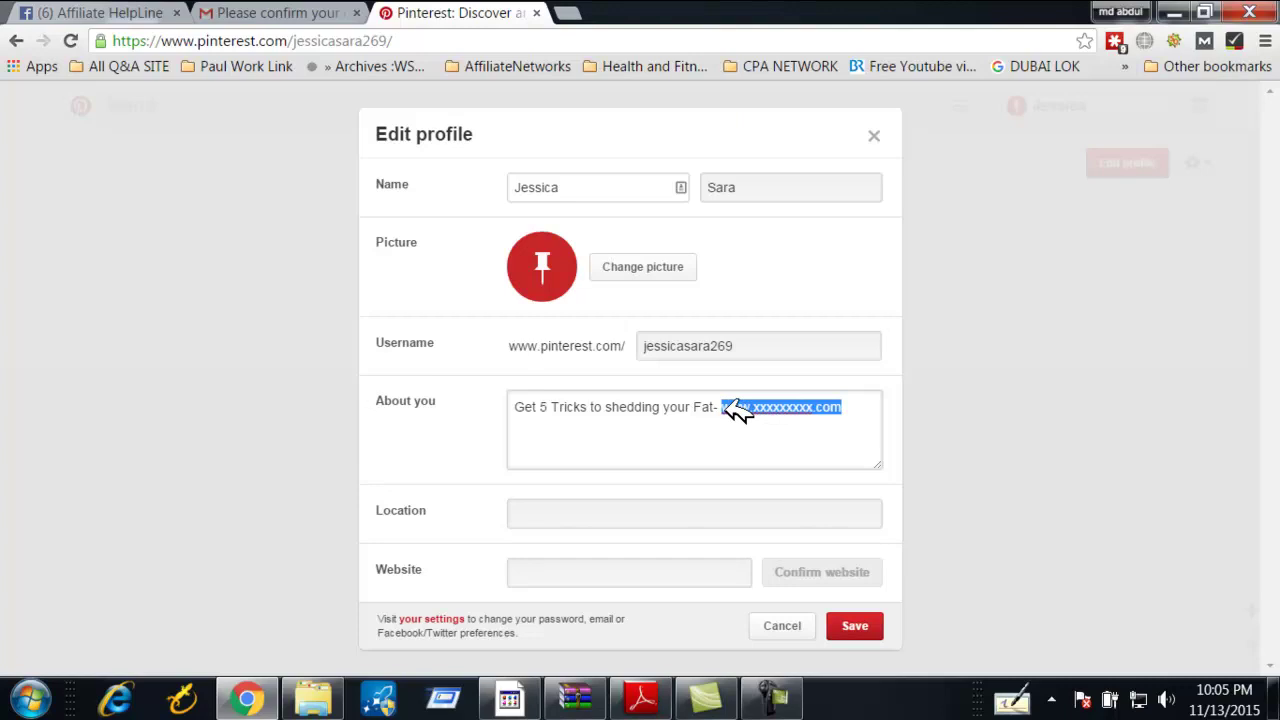
click(835, 417)
drag(851, 406, 721, 406)
click(864, 413)
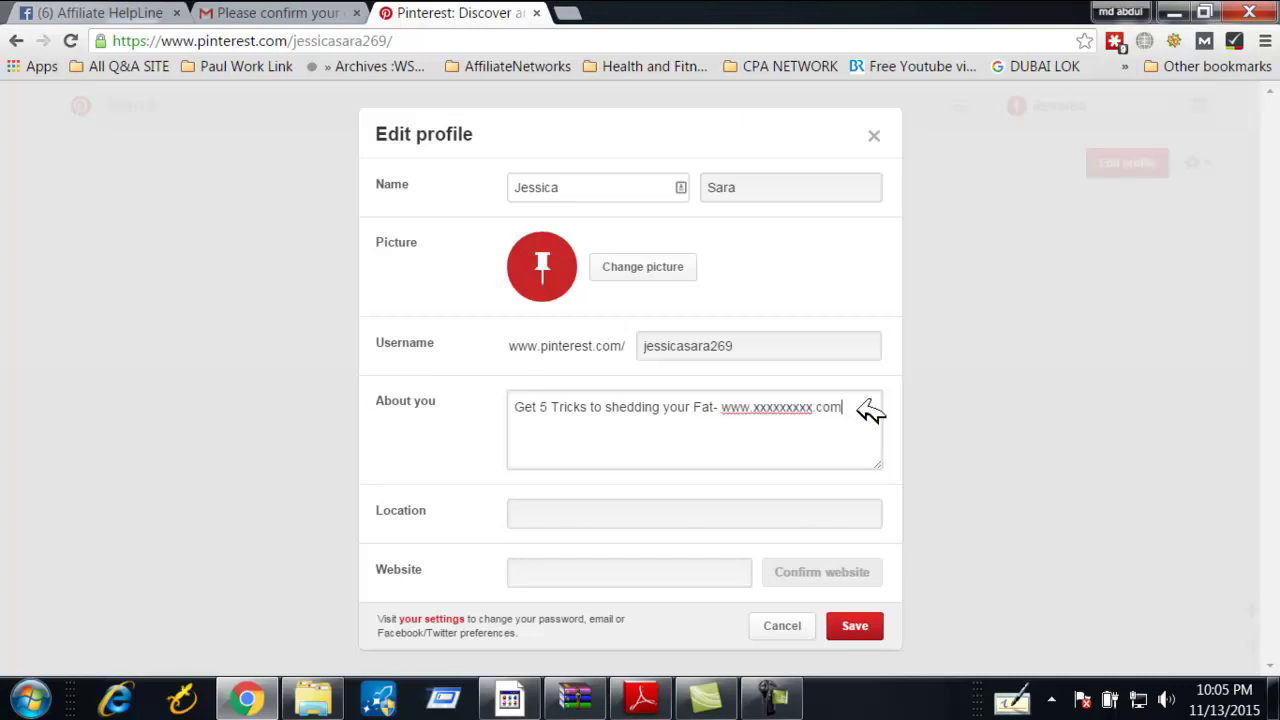
double_click(740, 408)
key(ctrl+c)
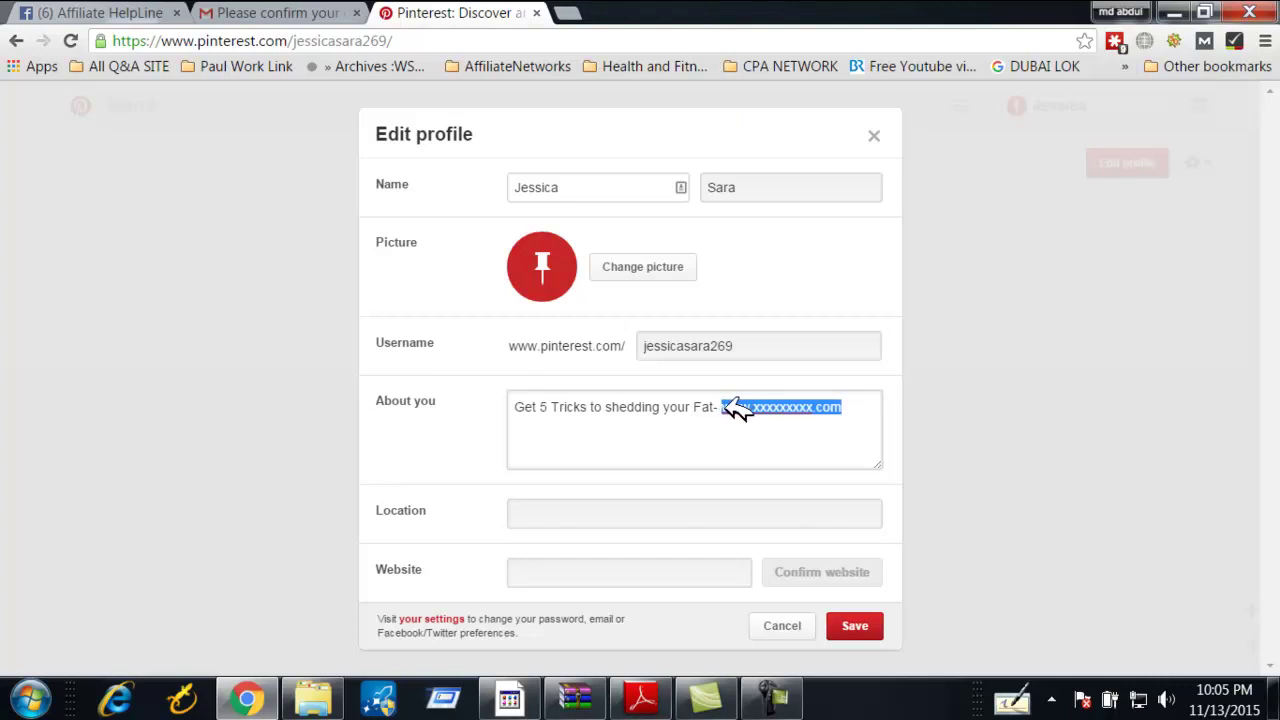
click(567, 565)
key(ctrl+v)
Save the profile and check the web address shown in the bio
click(862, 632)
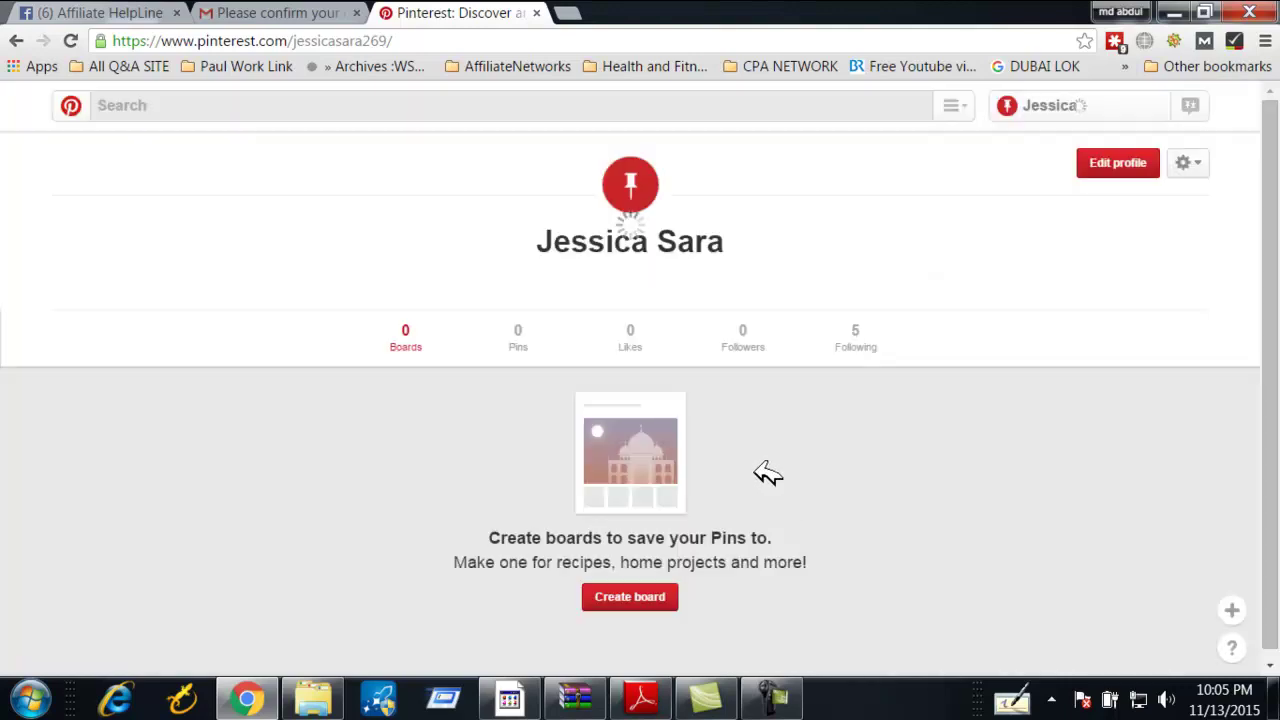
drag(811, 315, 688, 318)
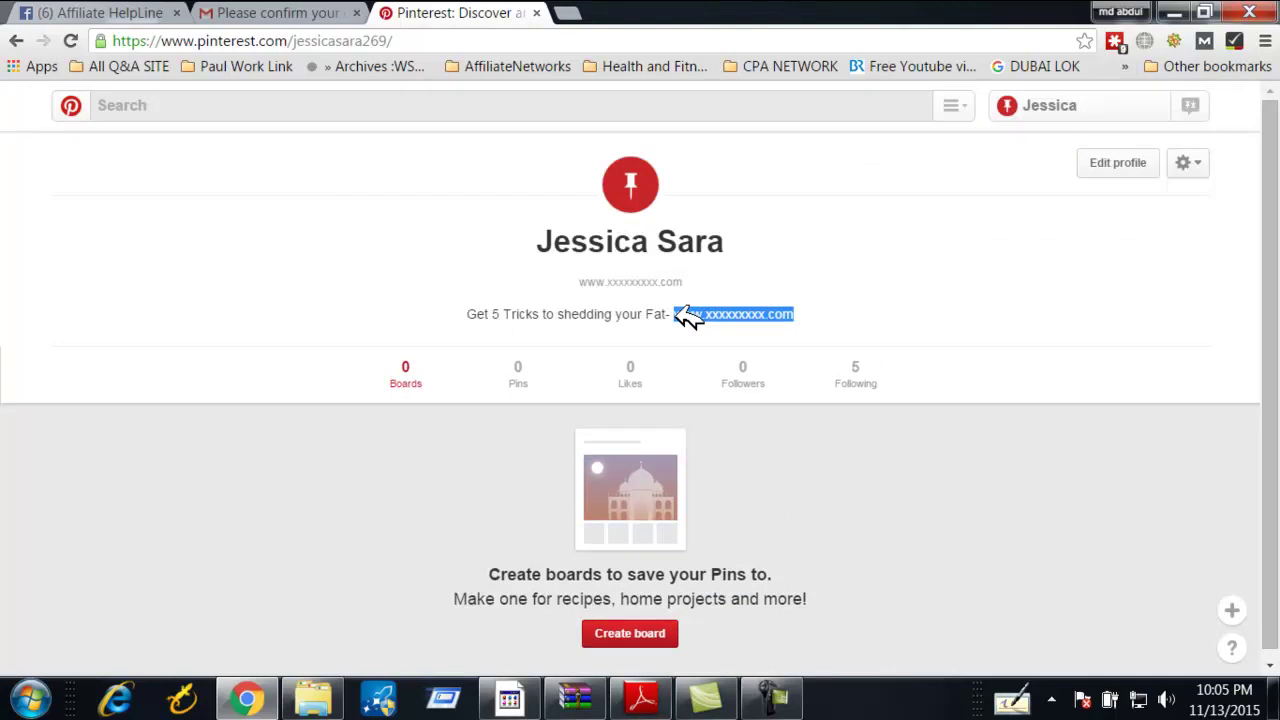
click(535, 288)
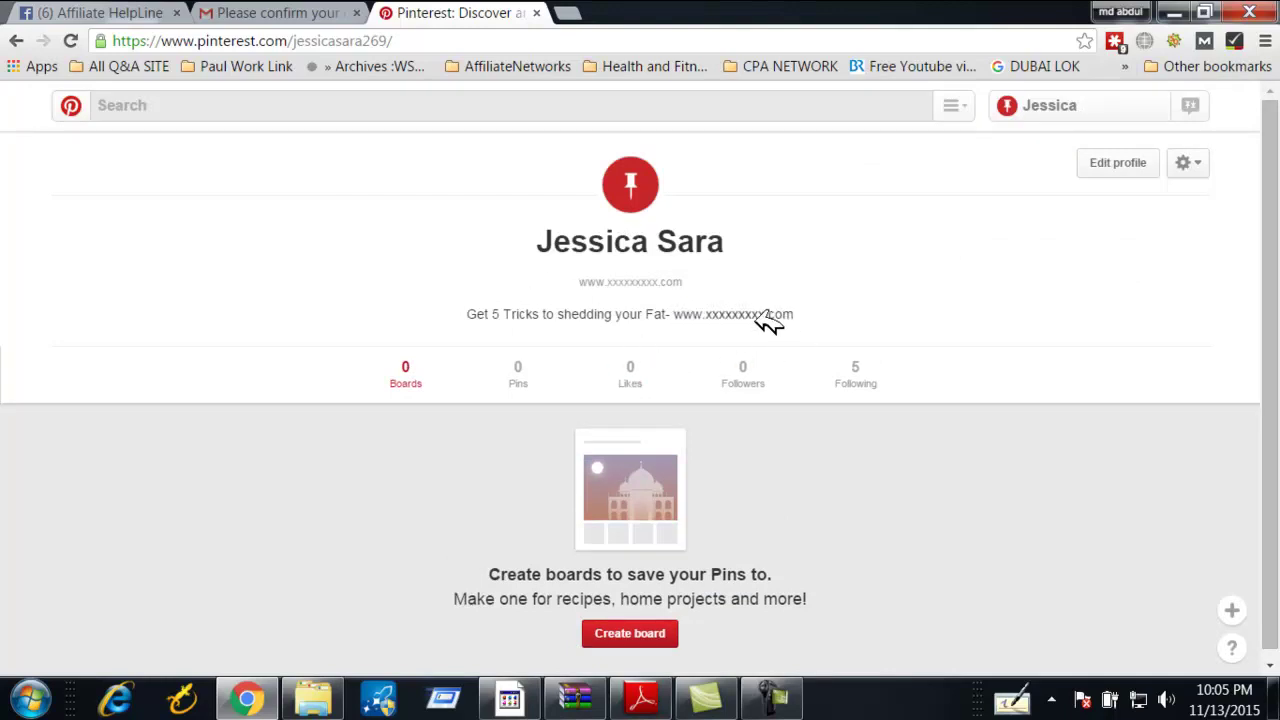
drag(834, 309, 680, 312)
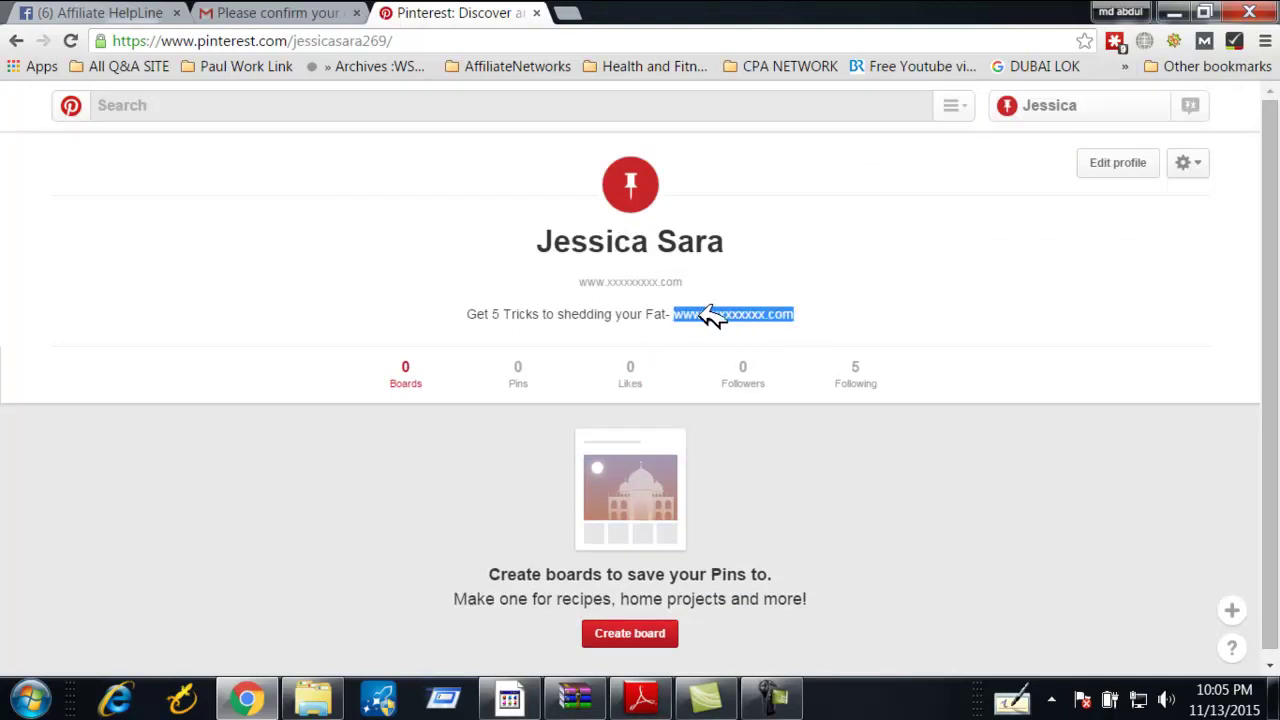
click(728, 318)
Switch between browser tabs and reload the profile to verify the saved bio
click(568, 12)
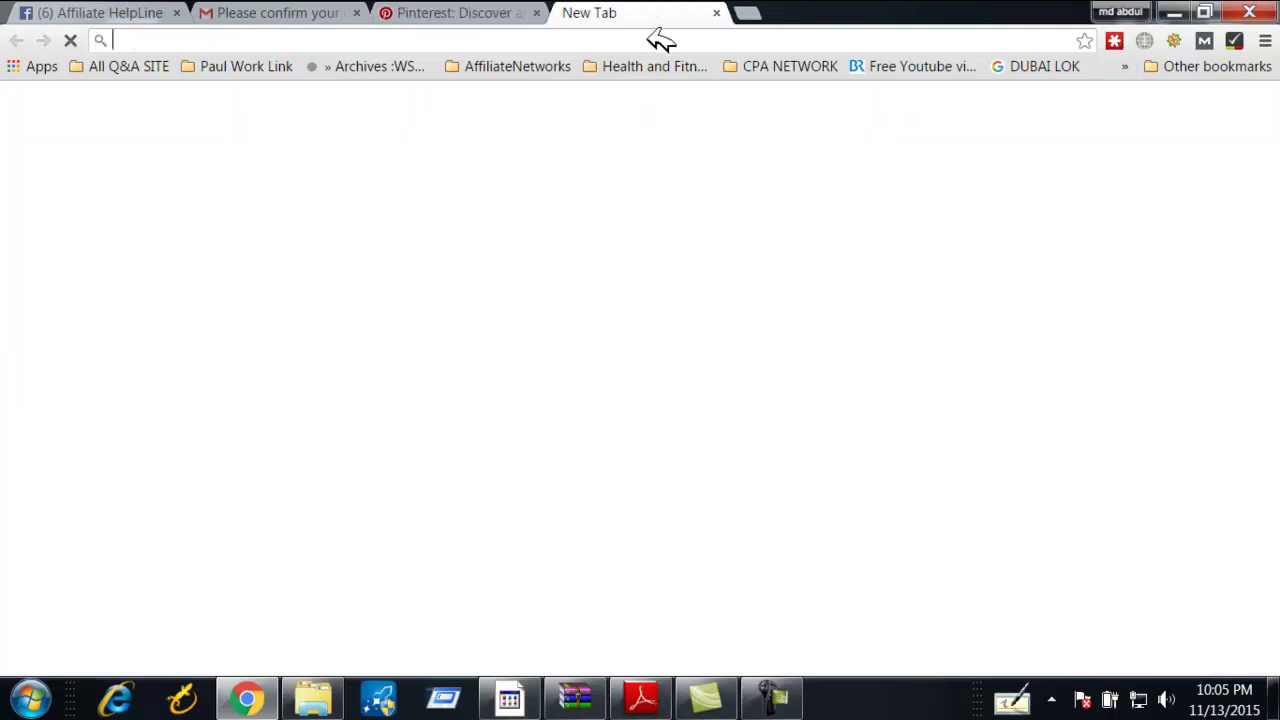
click(486, 10)
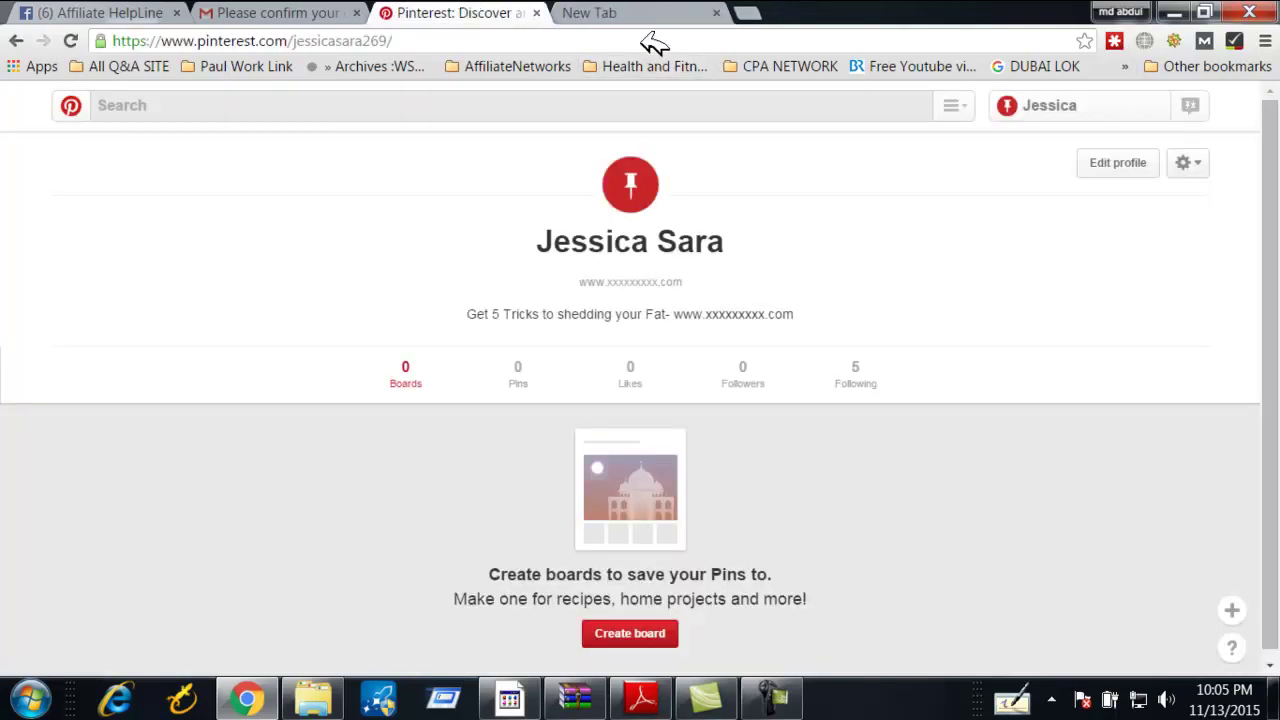
key(ctrl+Tab)
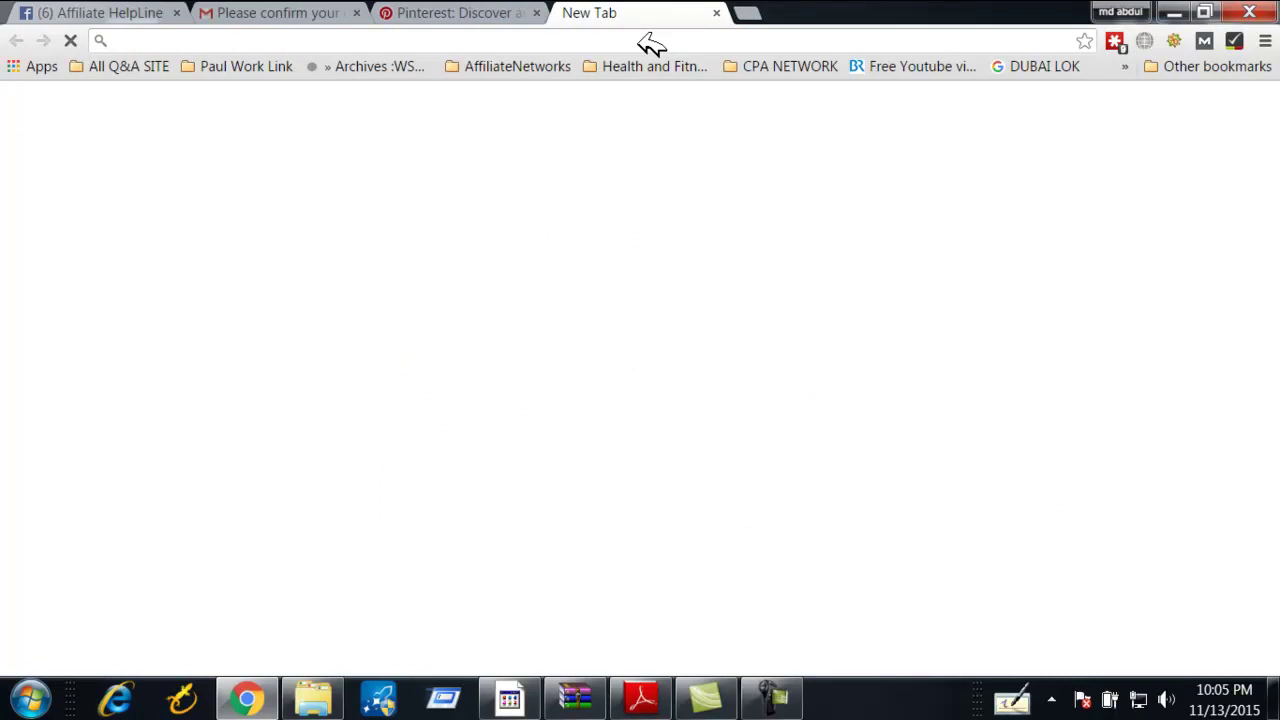
click(486, 10)
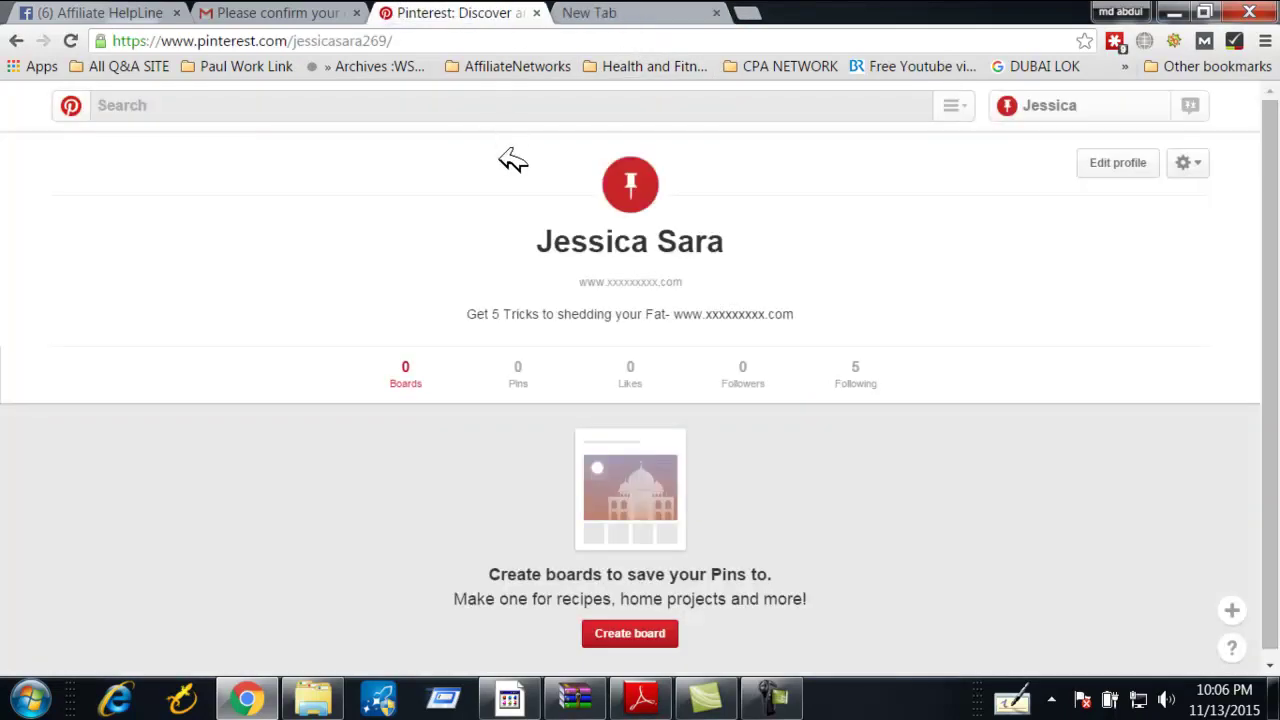
click(645, 12)
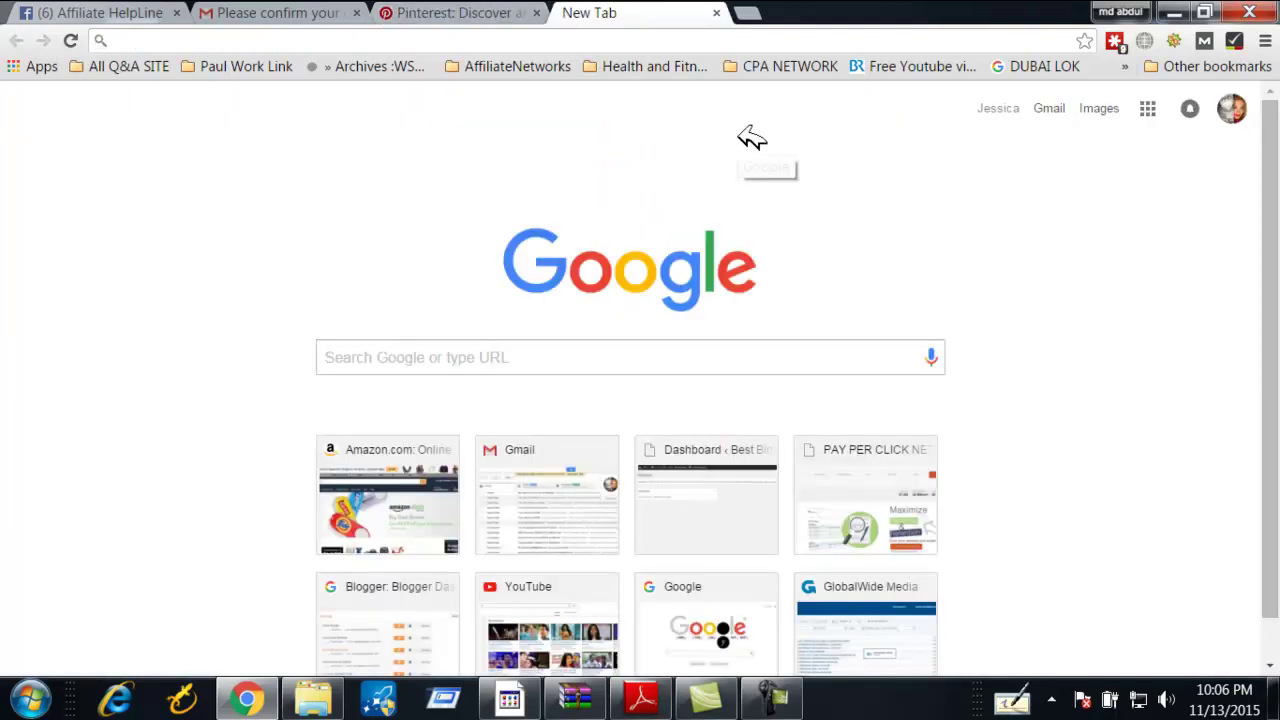
click(515, 12)
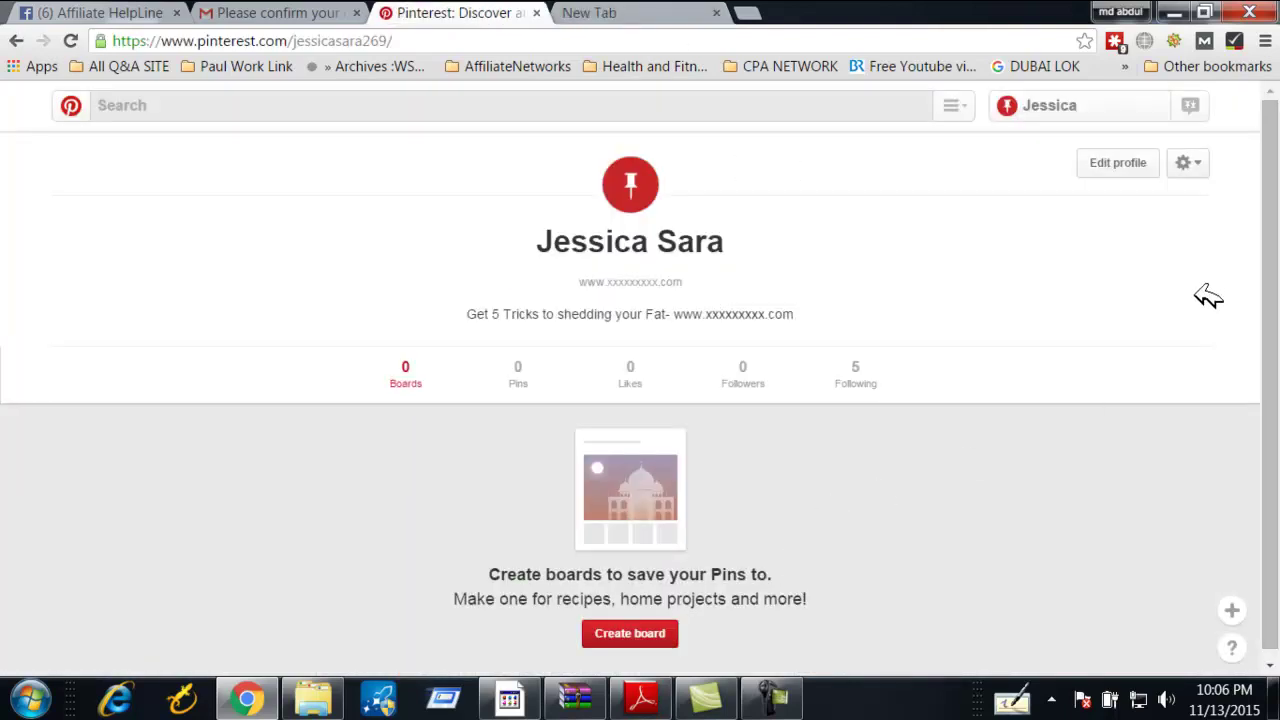
click(1105, 107)
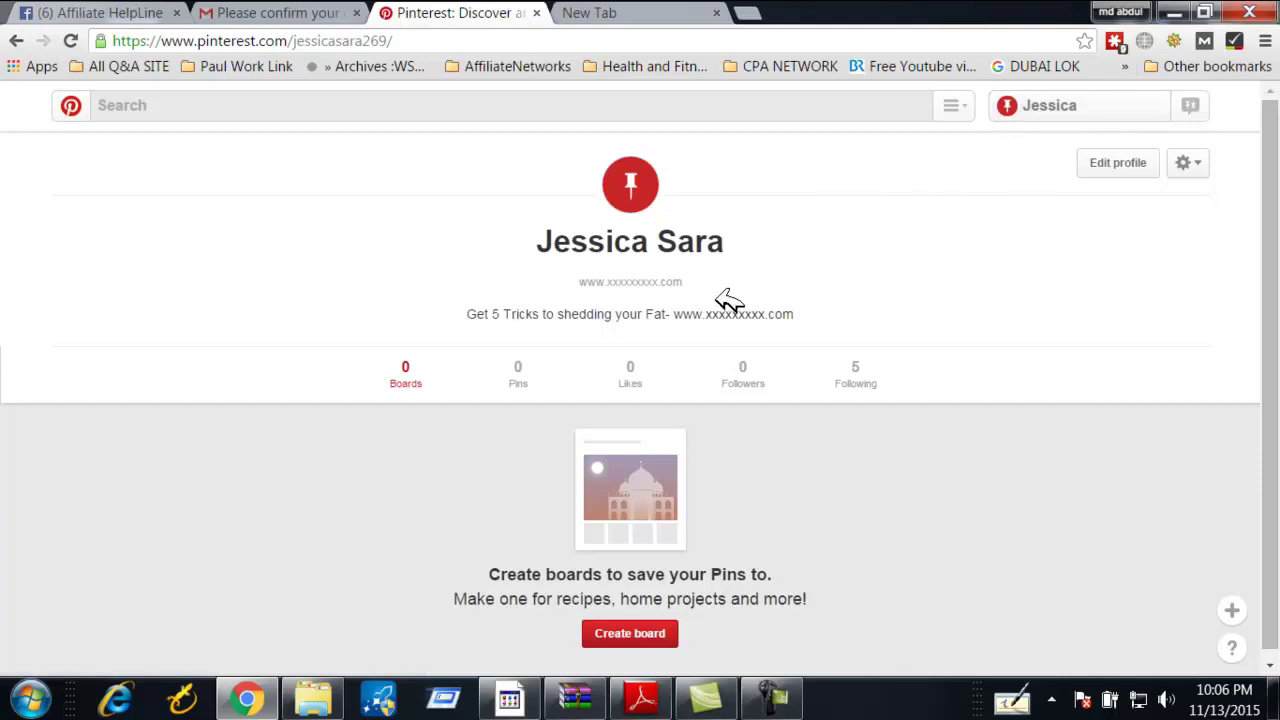
drag(468, 314, 818, 325)
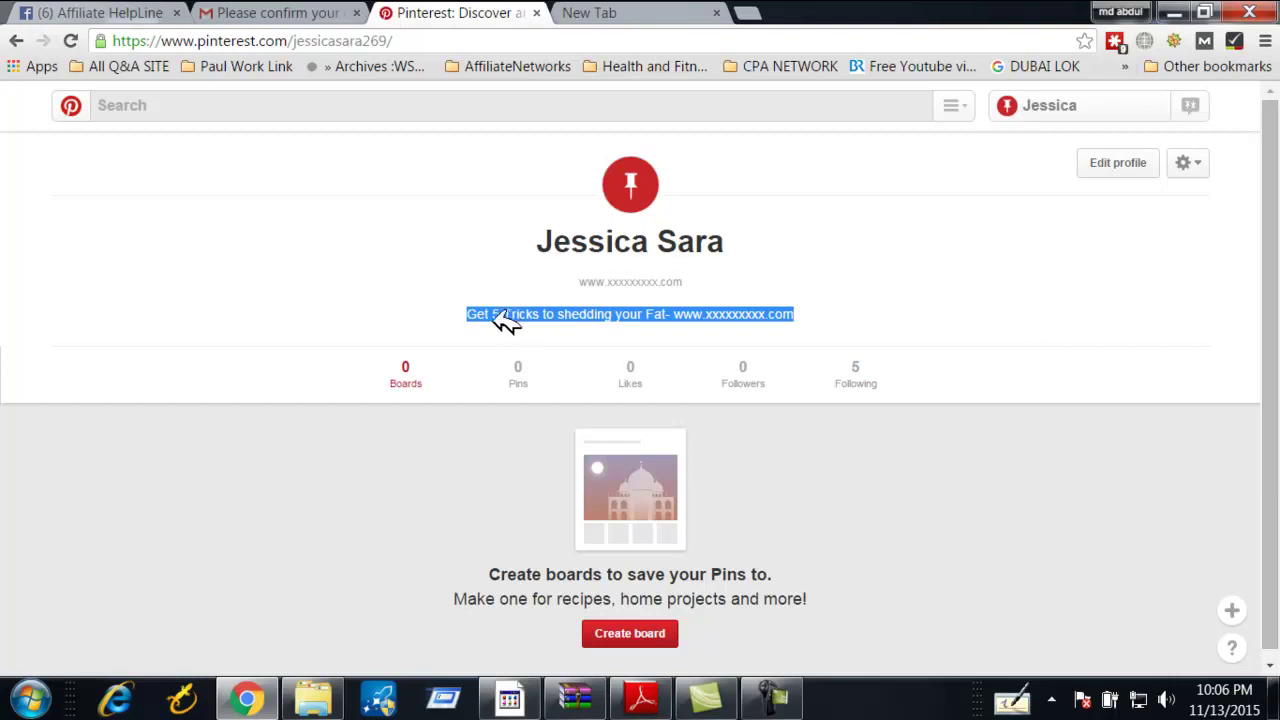
Visit the home feed, decline the business-account banner, and return to the profile
click(74, 105)
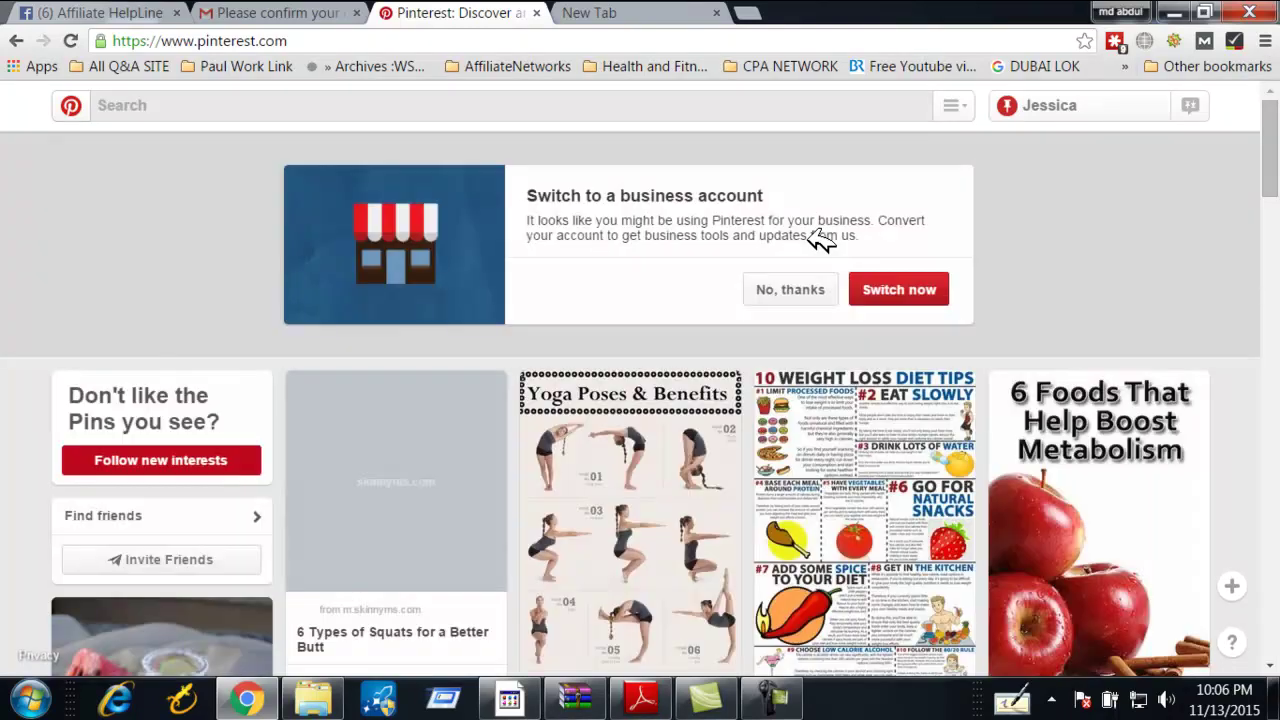
click(795, 290)
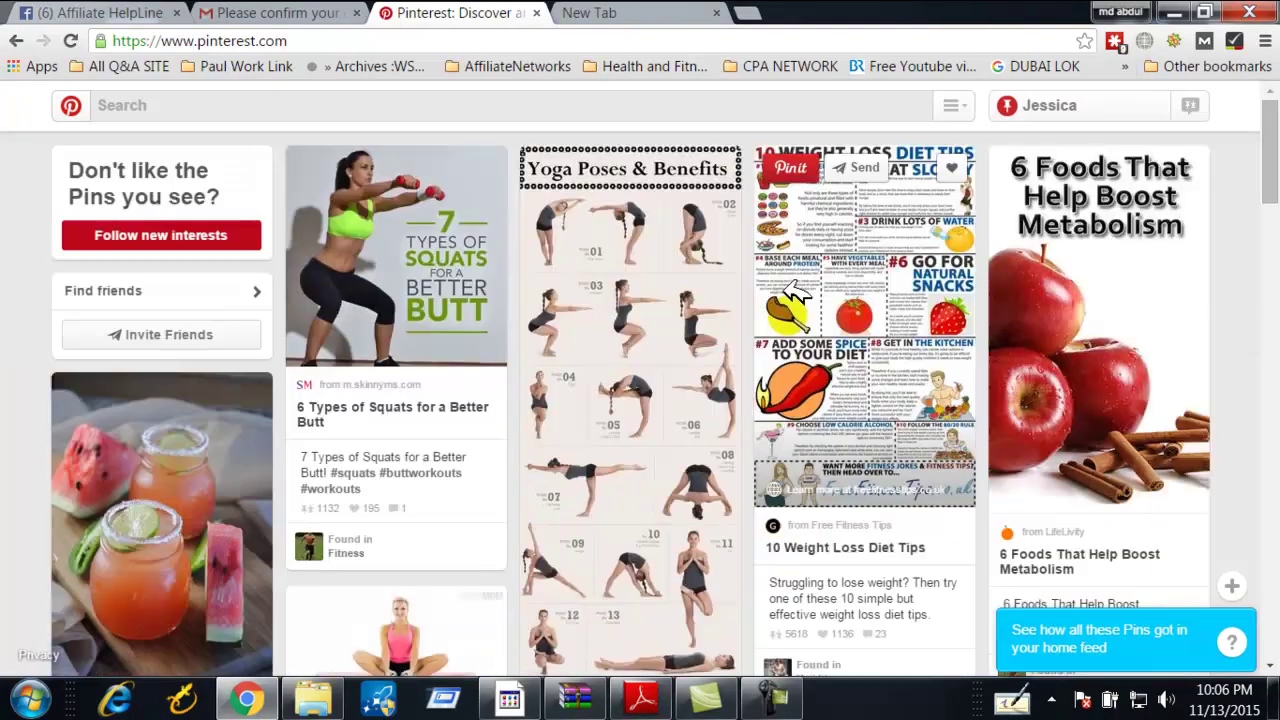
scroll(477, 377, down, 4)
scroll(343, 391, up, 4)
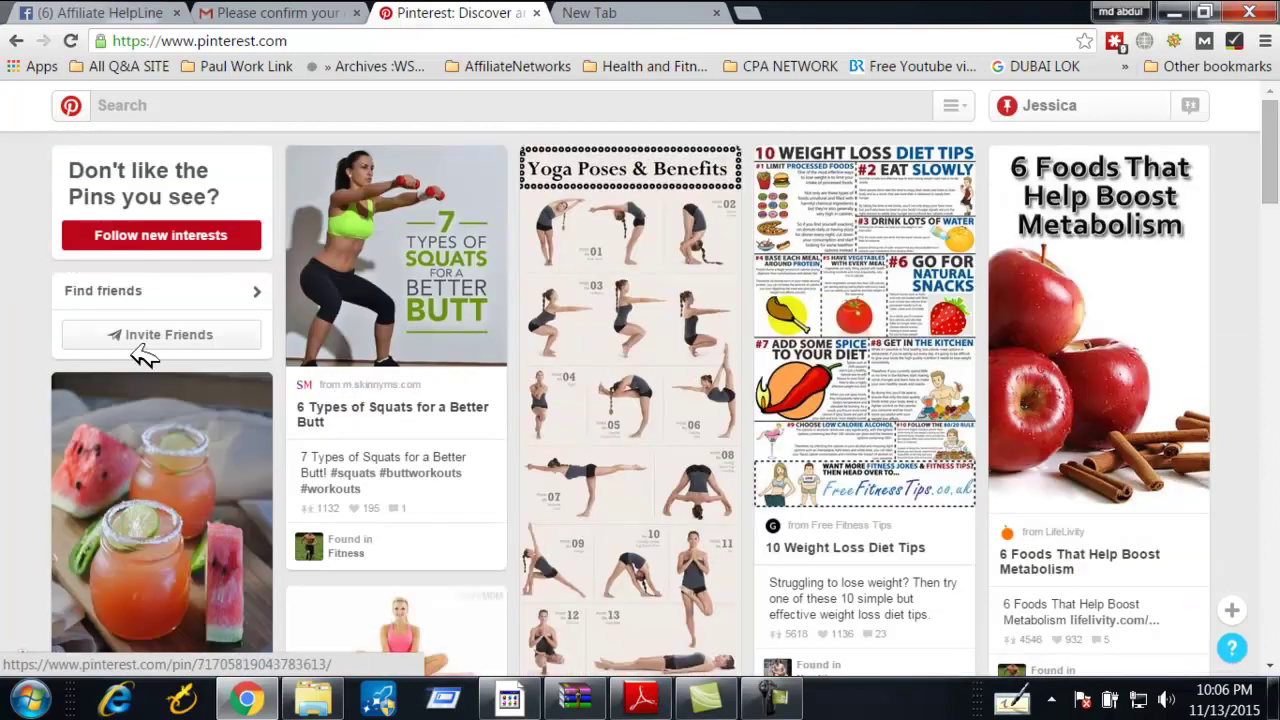
click(1112, 105)
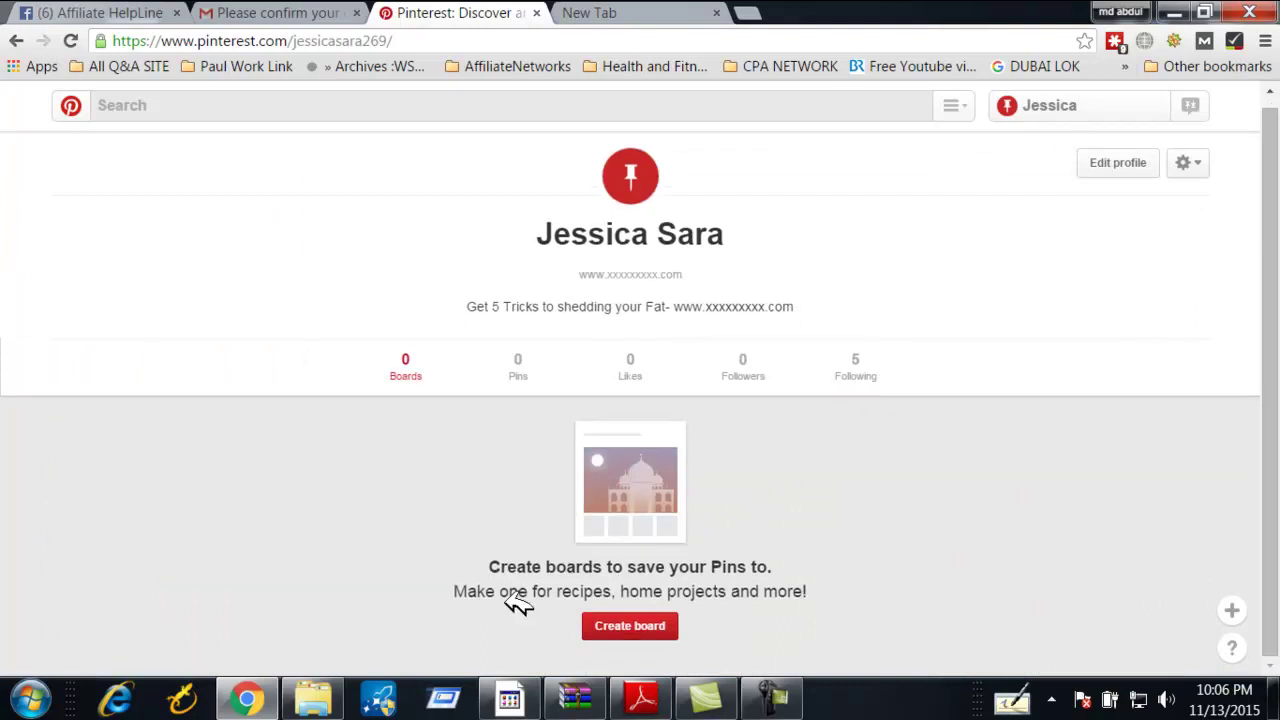
Start the 'Weight LOSS Recipe' board and describe how its recipes help burn fat
click(640, 627)
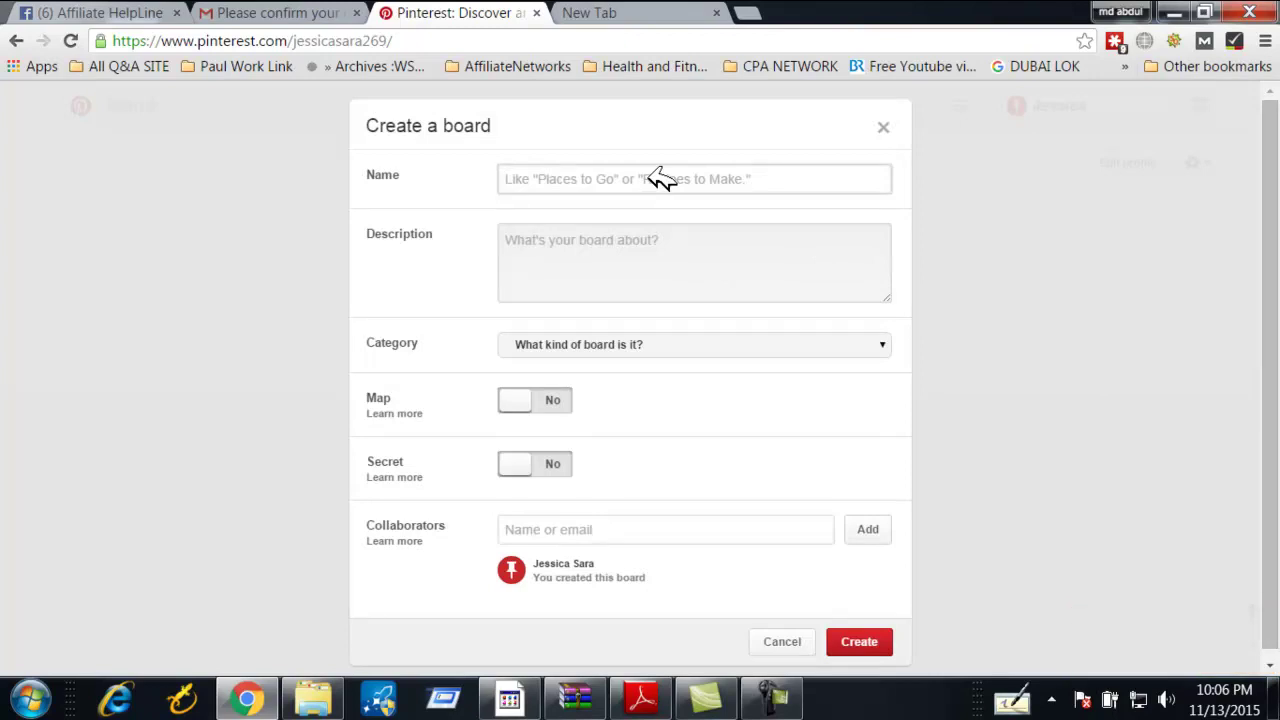
text(Wee)
key(BackSpace)
key(BackSpace)
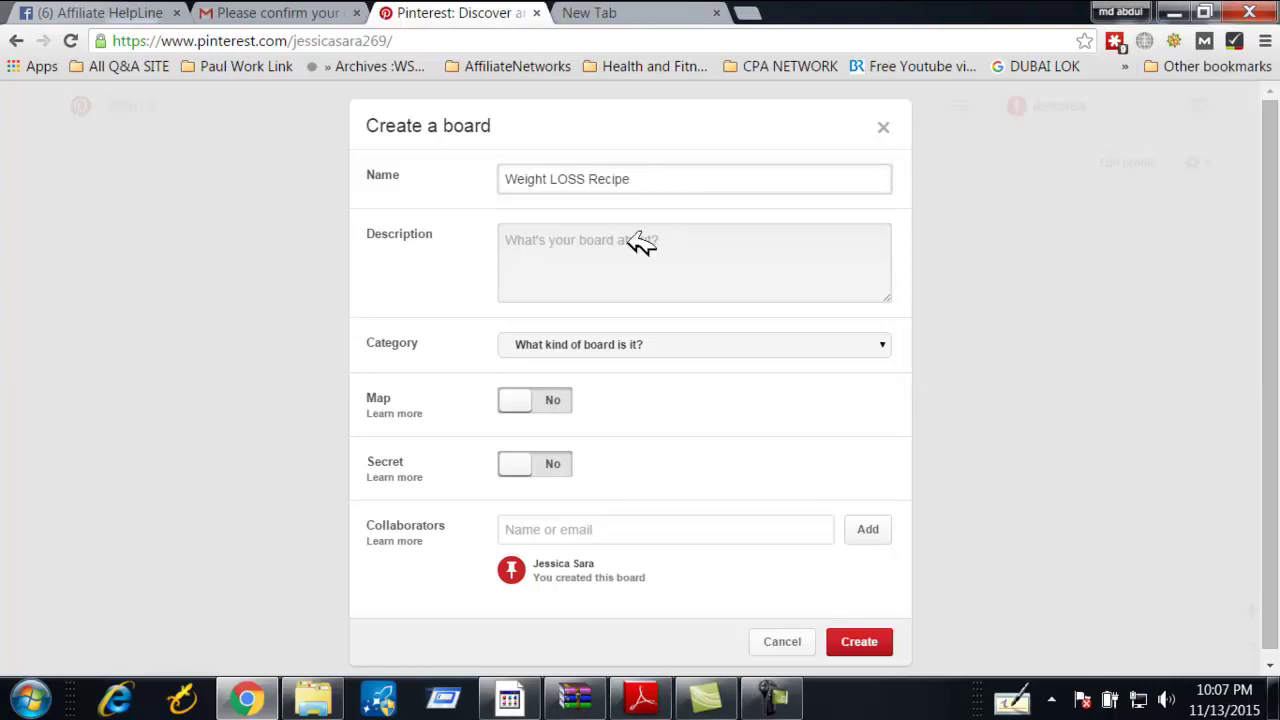
click(648, 265)
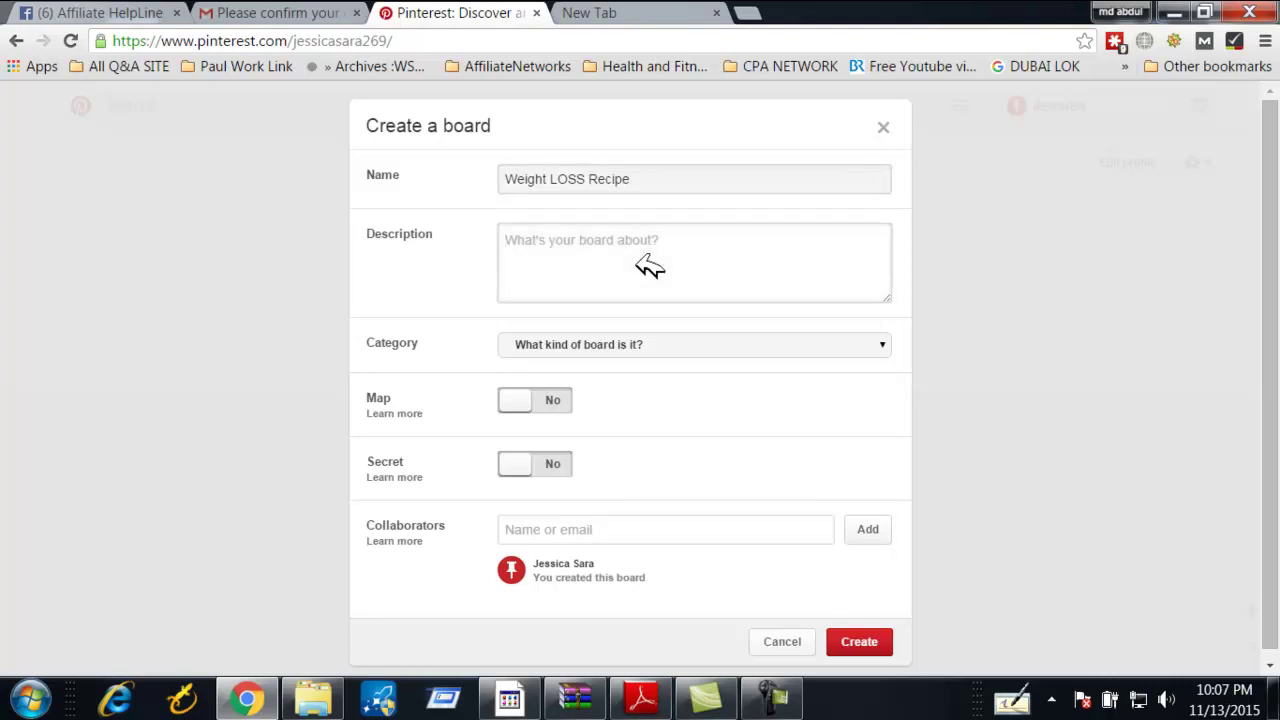
text(If you take)
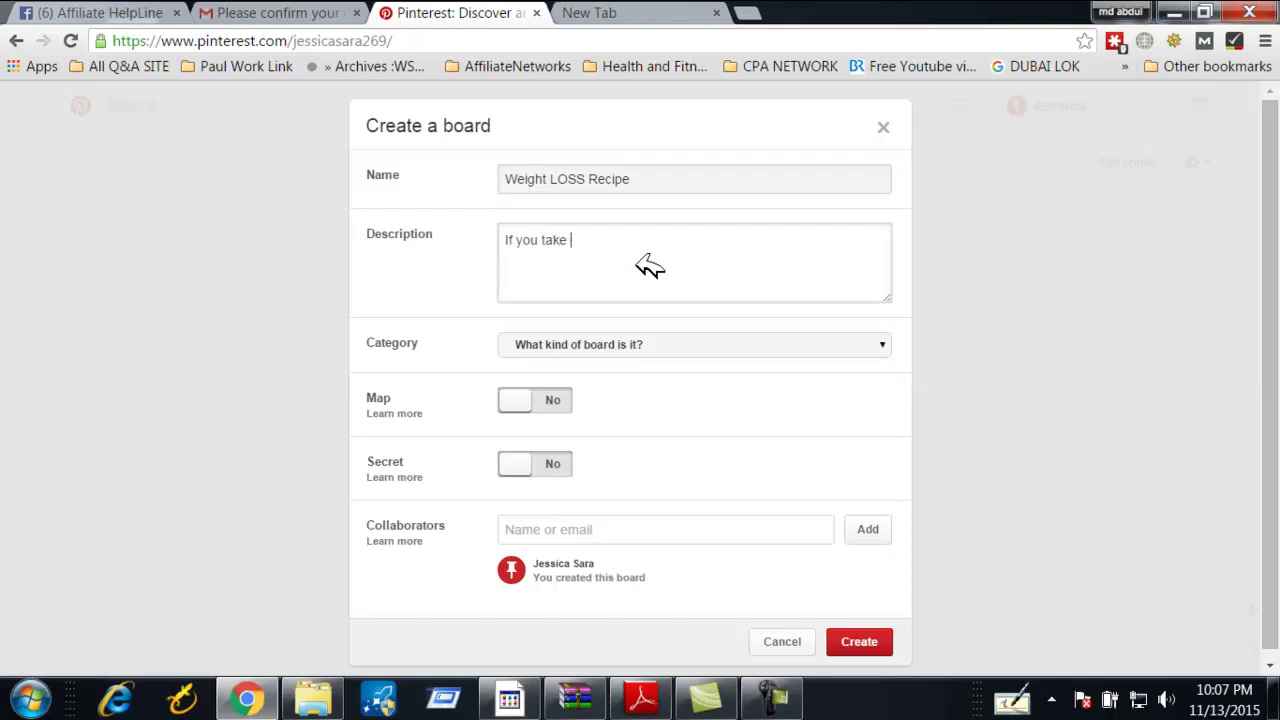
text( weight loss recipe)
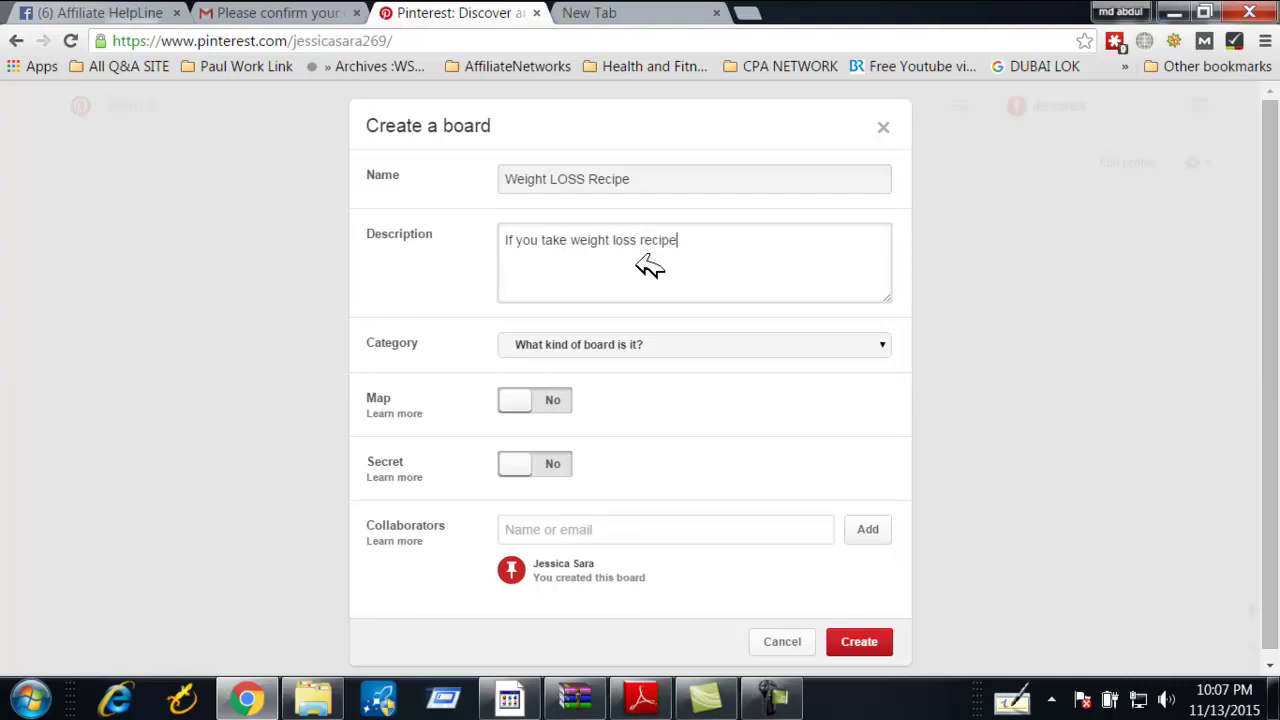
text(s then this recipies helps you to but)
key(BackSpace)
key(BackSpace)
text(rn your fat and will happy your life.)
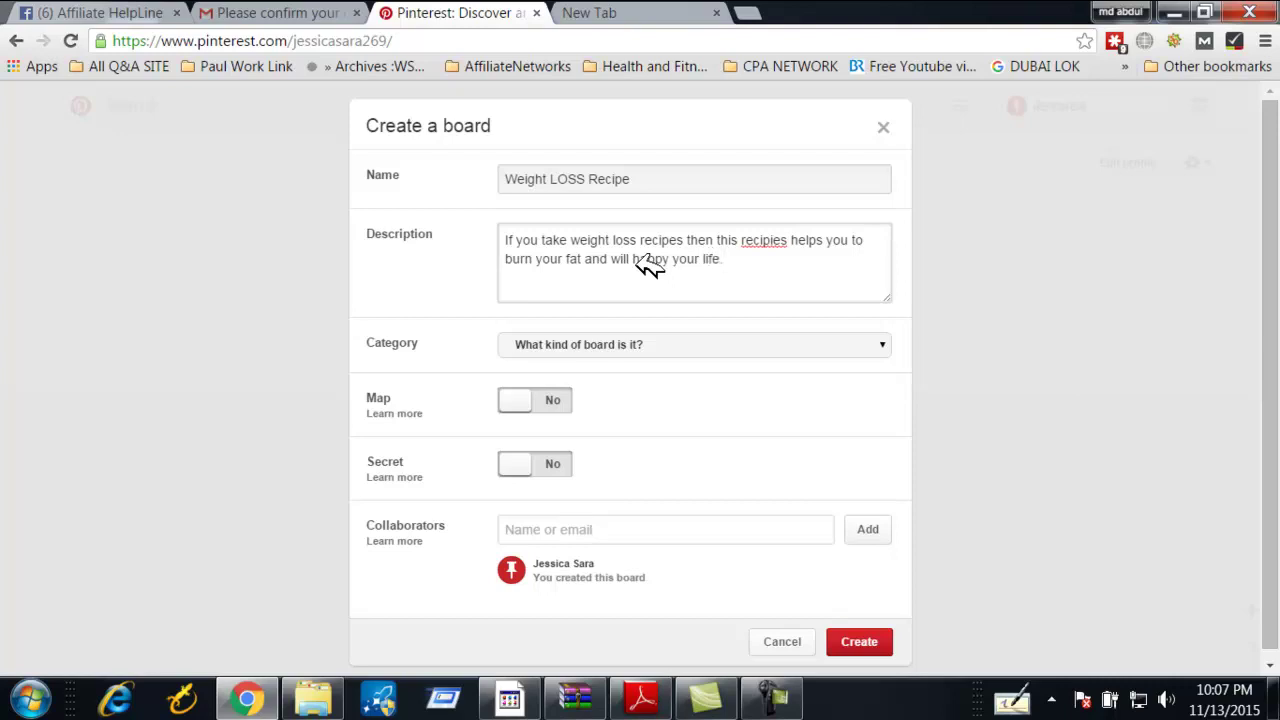
Set the board category to Food and drink and create the board
click(557, 342)
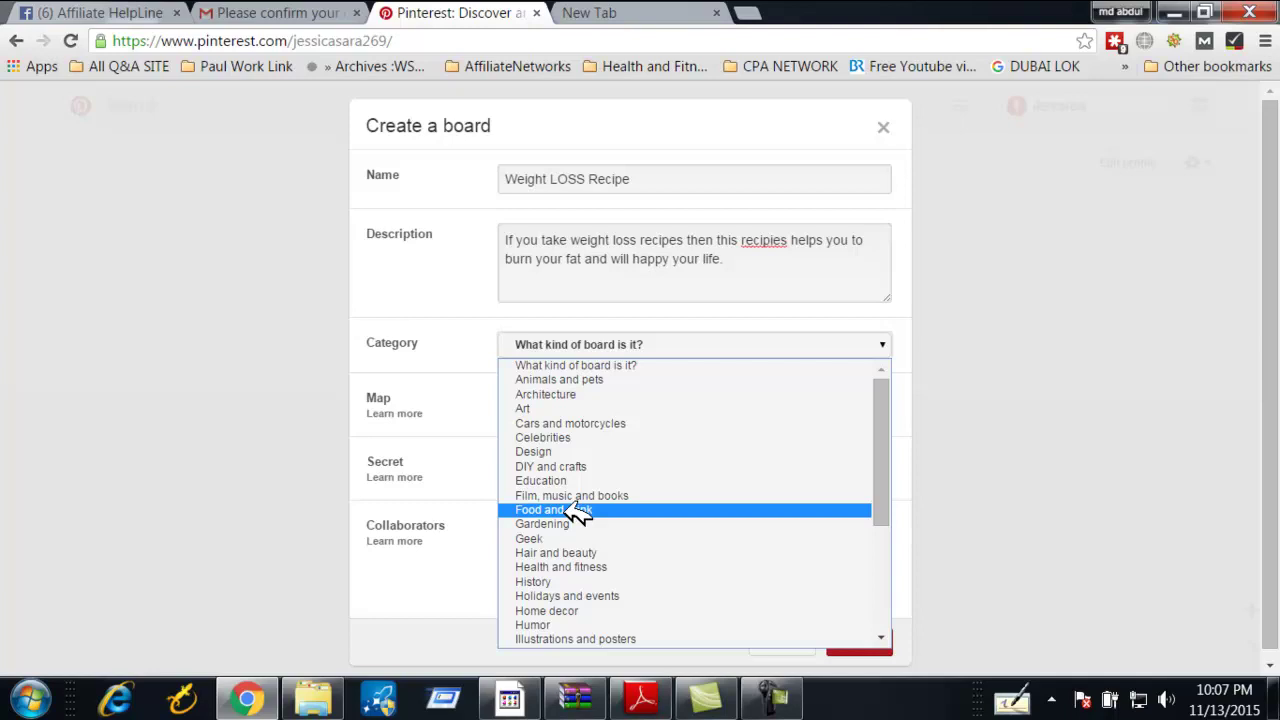
click(578, 512)
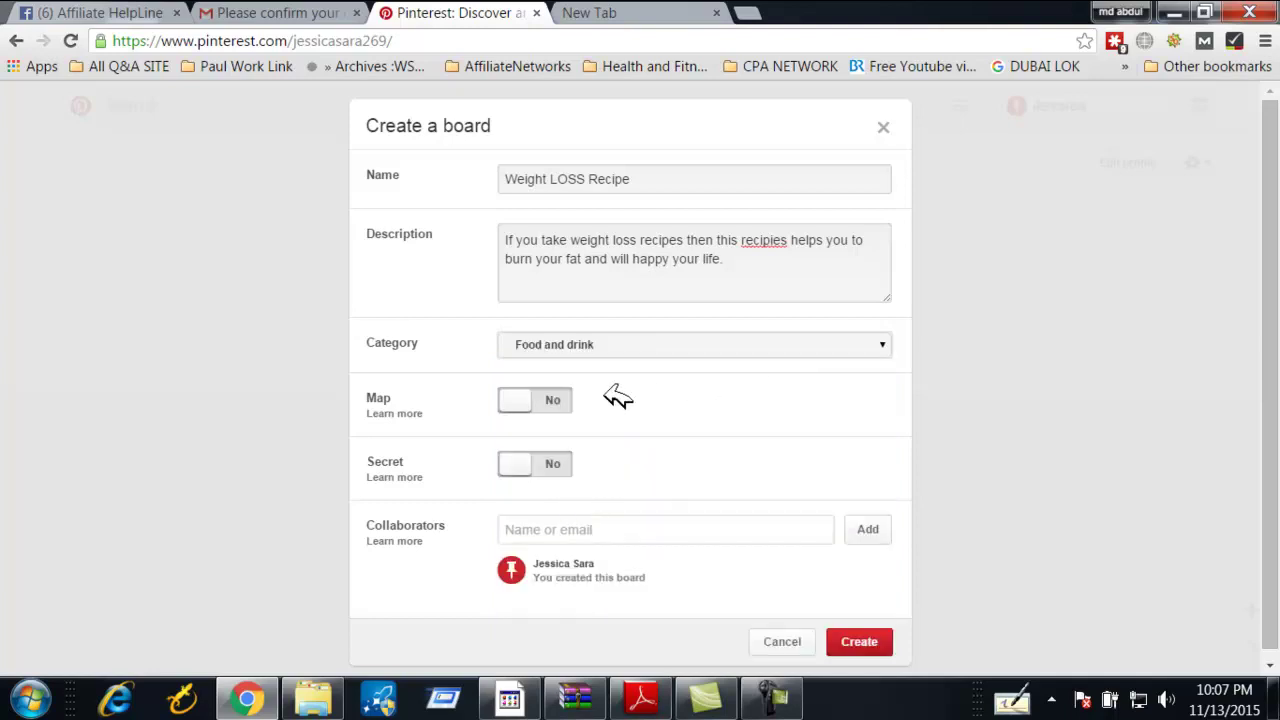
scroll(594, 452, down, 1)
click(866, 633)
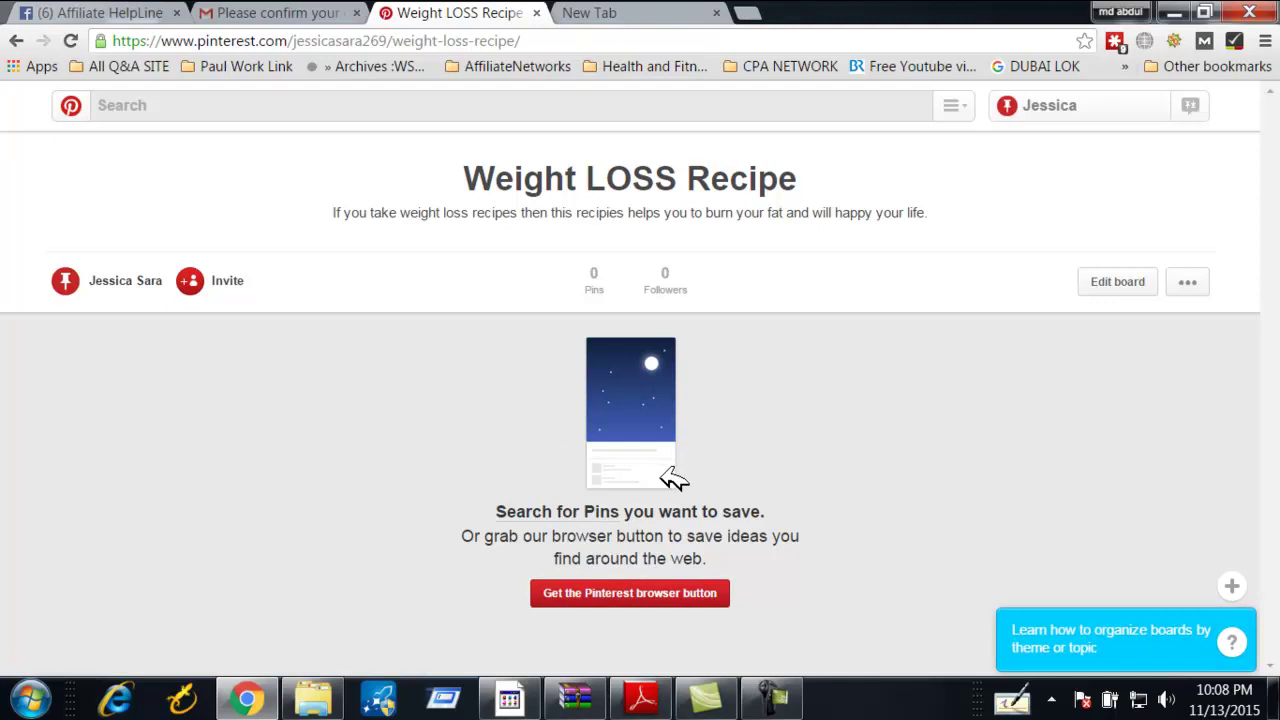
Go to the home feed and scroll down to the Peach Prosecco Punch pin
click(650, 508)
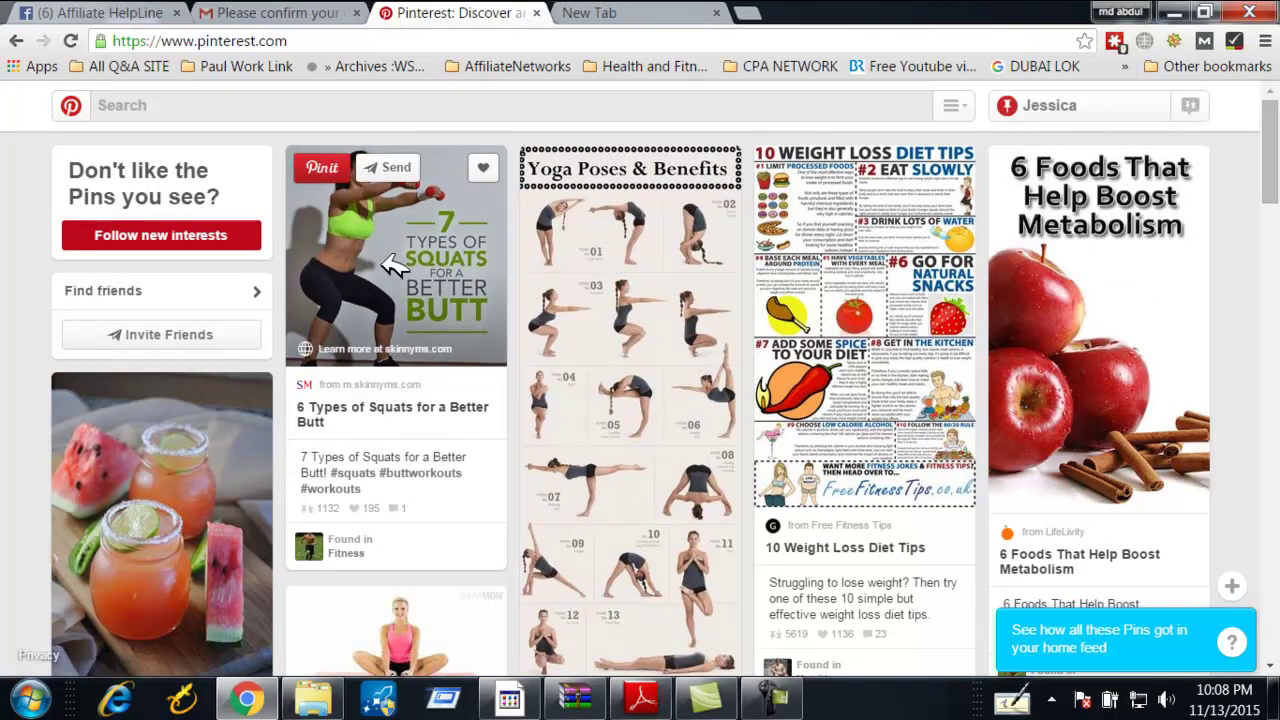
scroll(268, 447, down, 2)
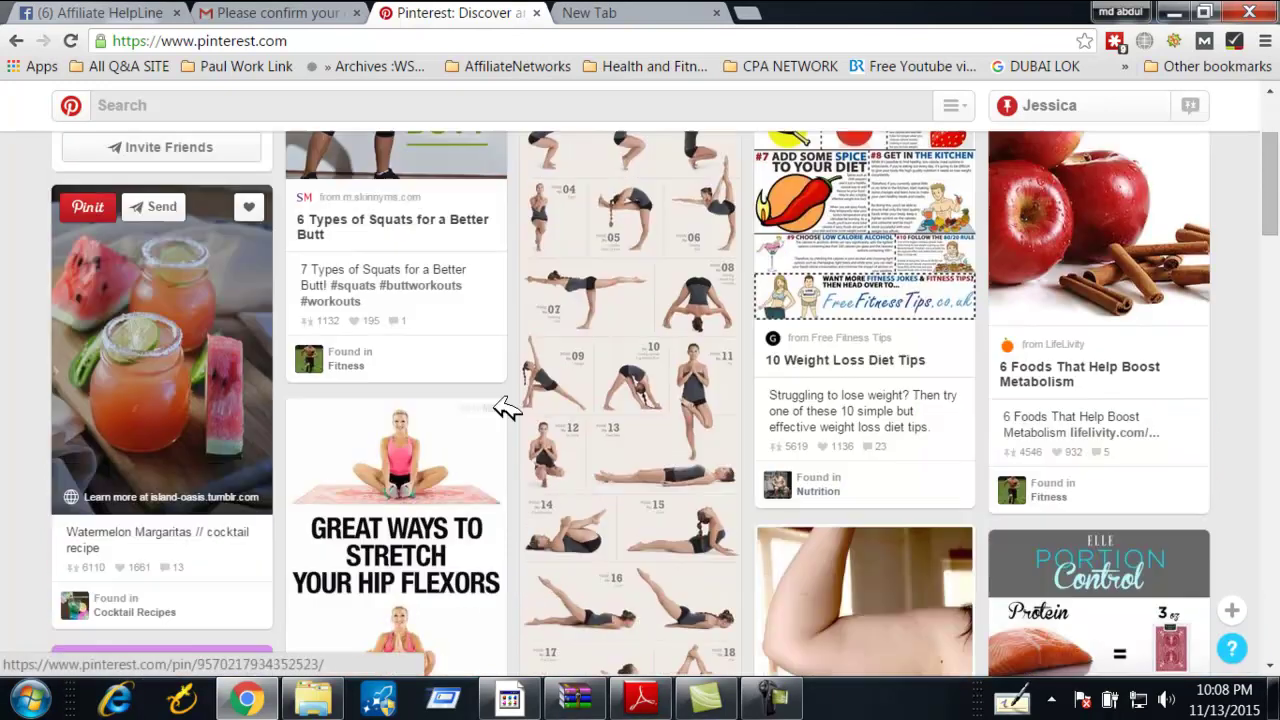
scroll(630, 395, down, 4)
scroll(630, 395, down, 4)
scroll(628, 400, up, 4)
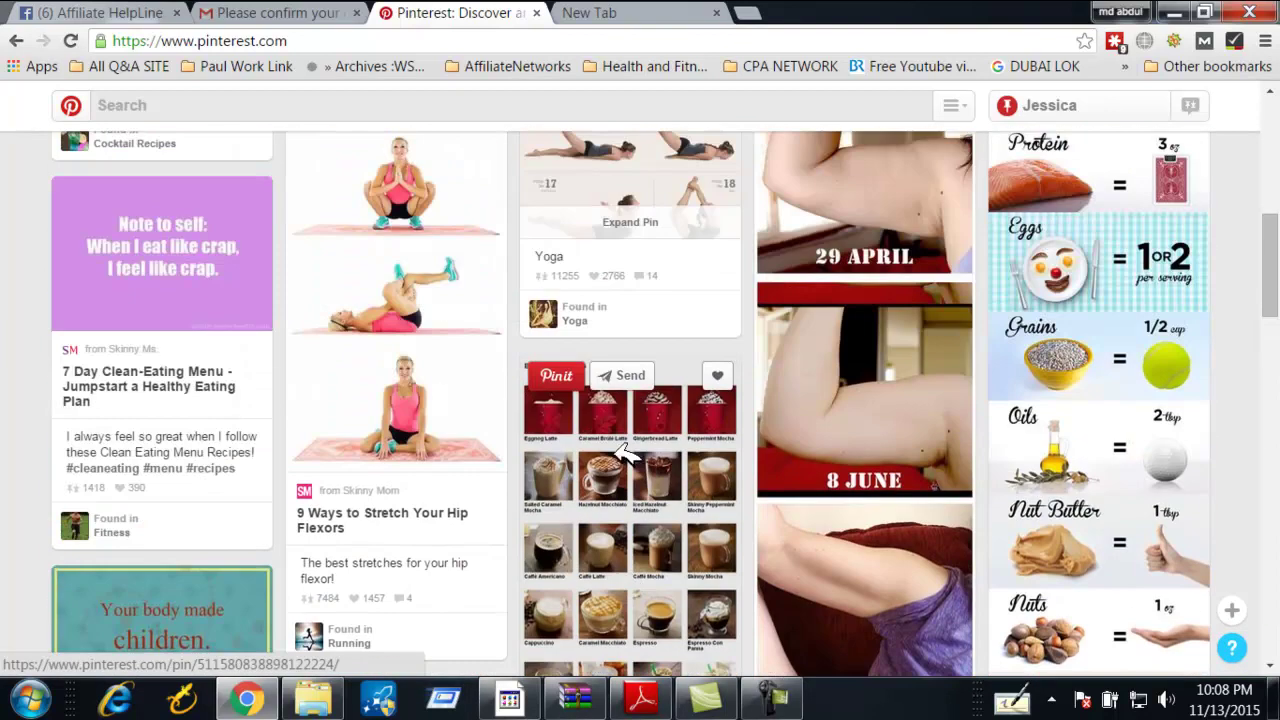
scroll(560, 510, down, 10)
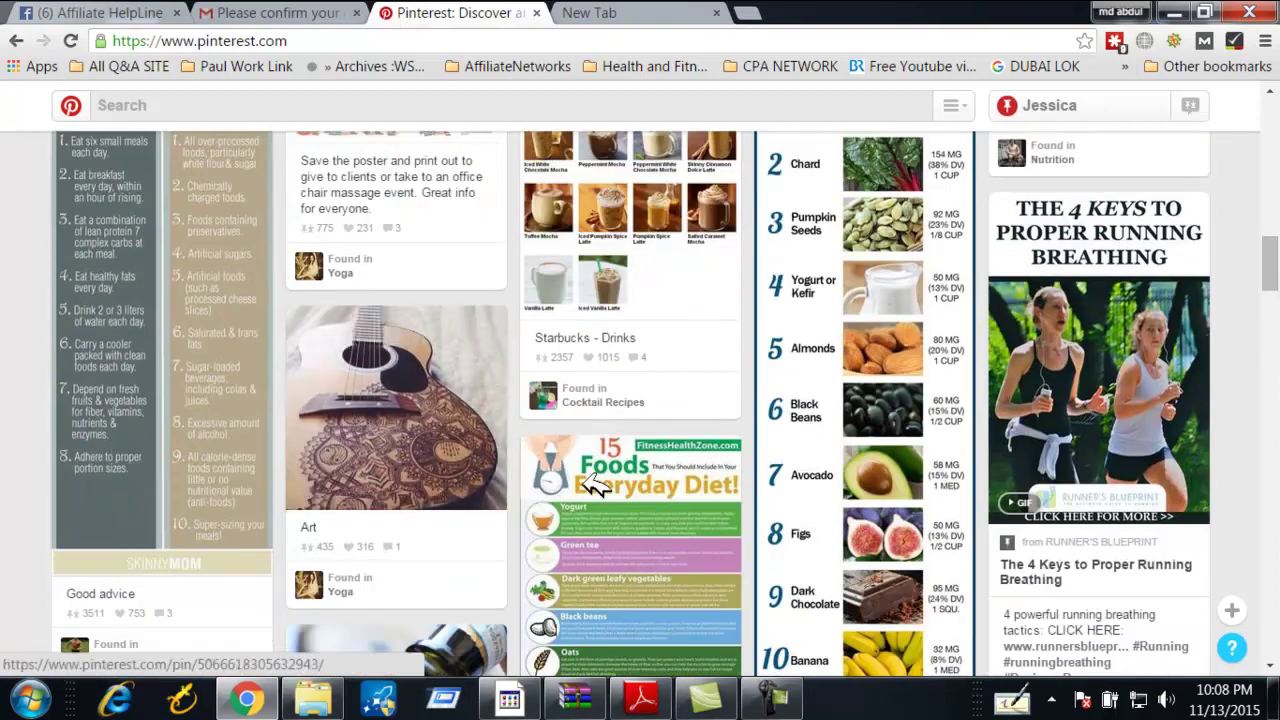
scroll(545, 490, down, 5)
scroll(428, 316, down, 1)
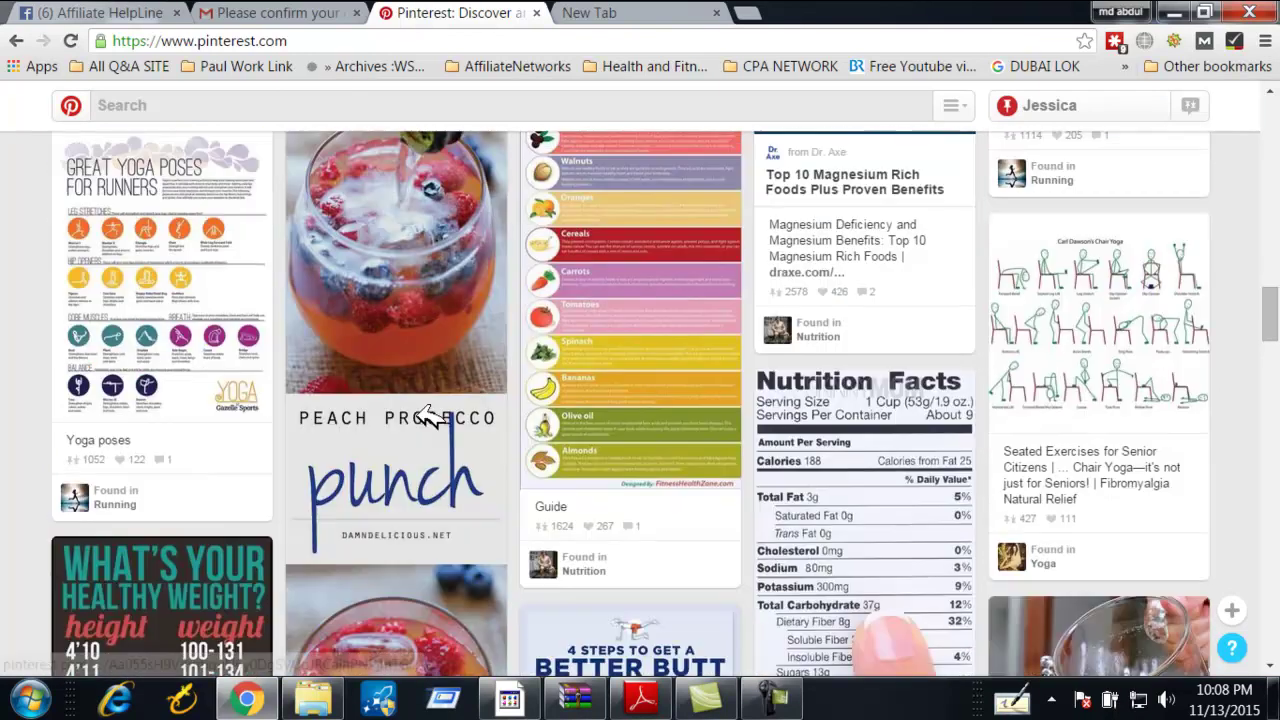
scroll(420, 425, down, 4)
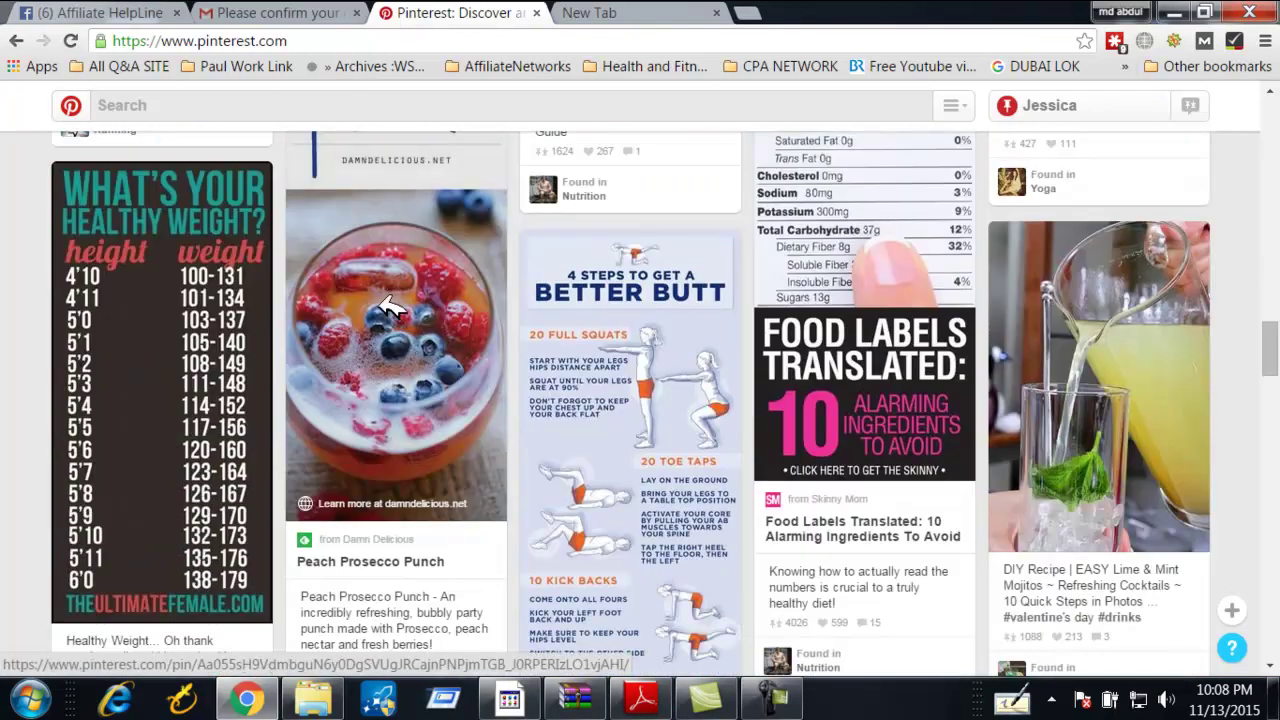
scroll(400, 190, up, 5)
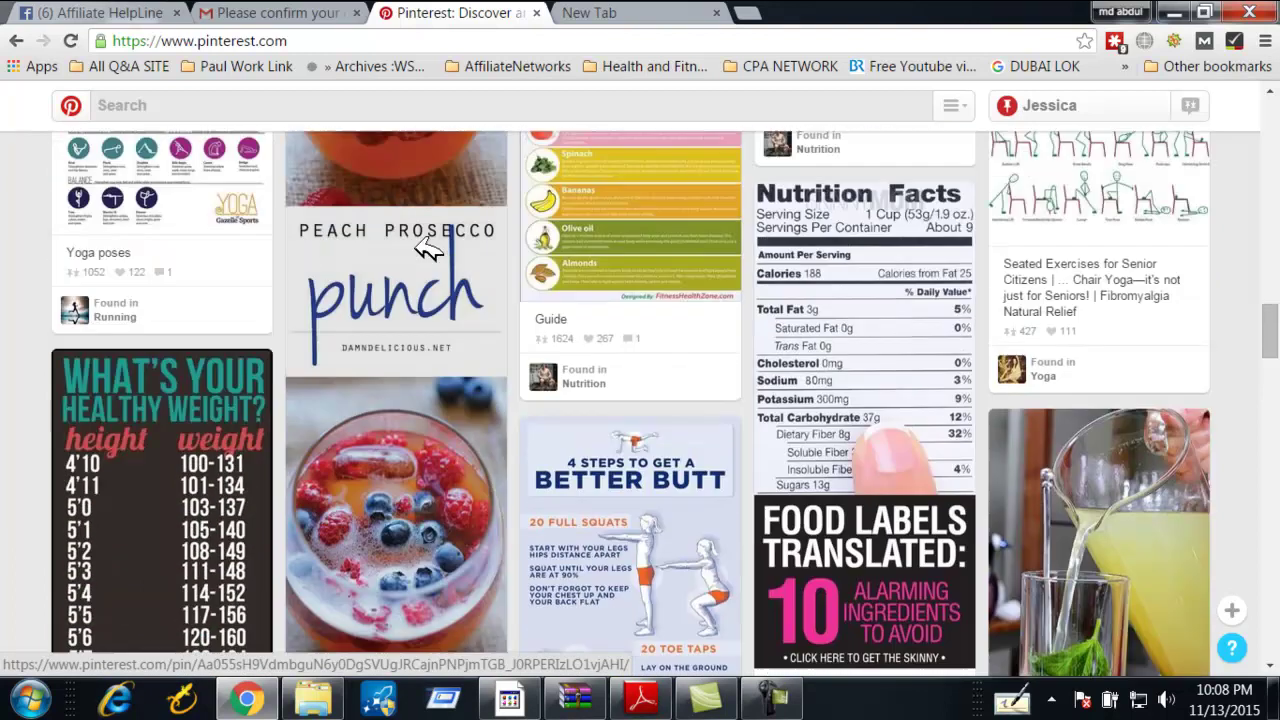
scroll(420, 230, up, 1)
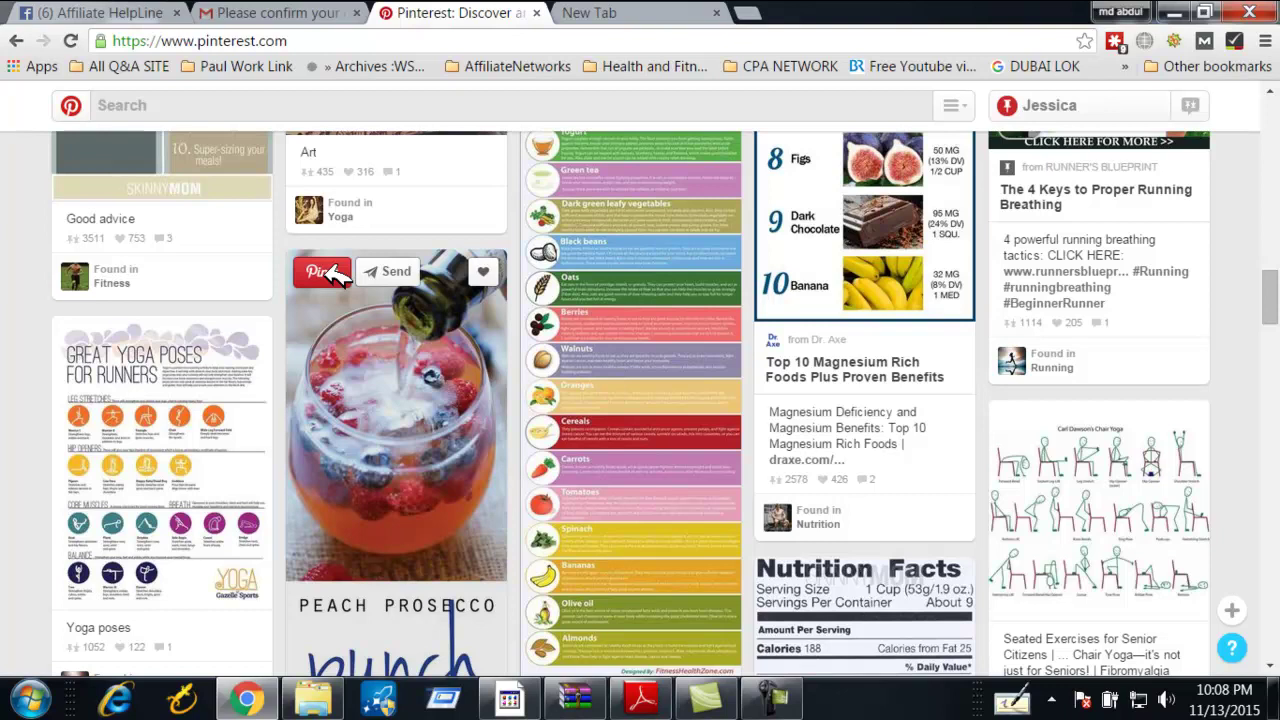
Open the save dialog for the Peach Prosecco Punch pin, then back out of creating a new board
click(330, 273)
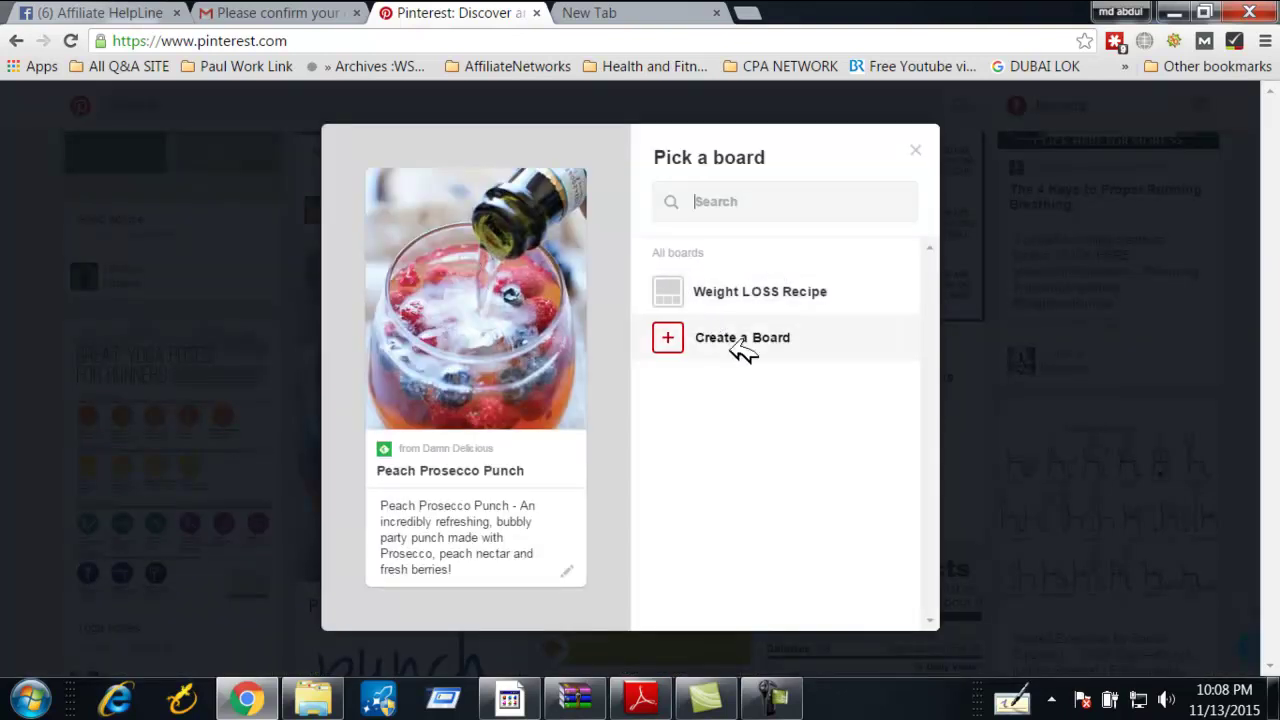
mouse_move(731, 297)
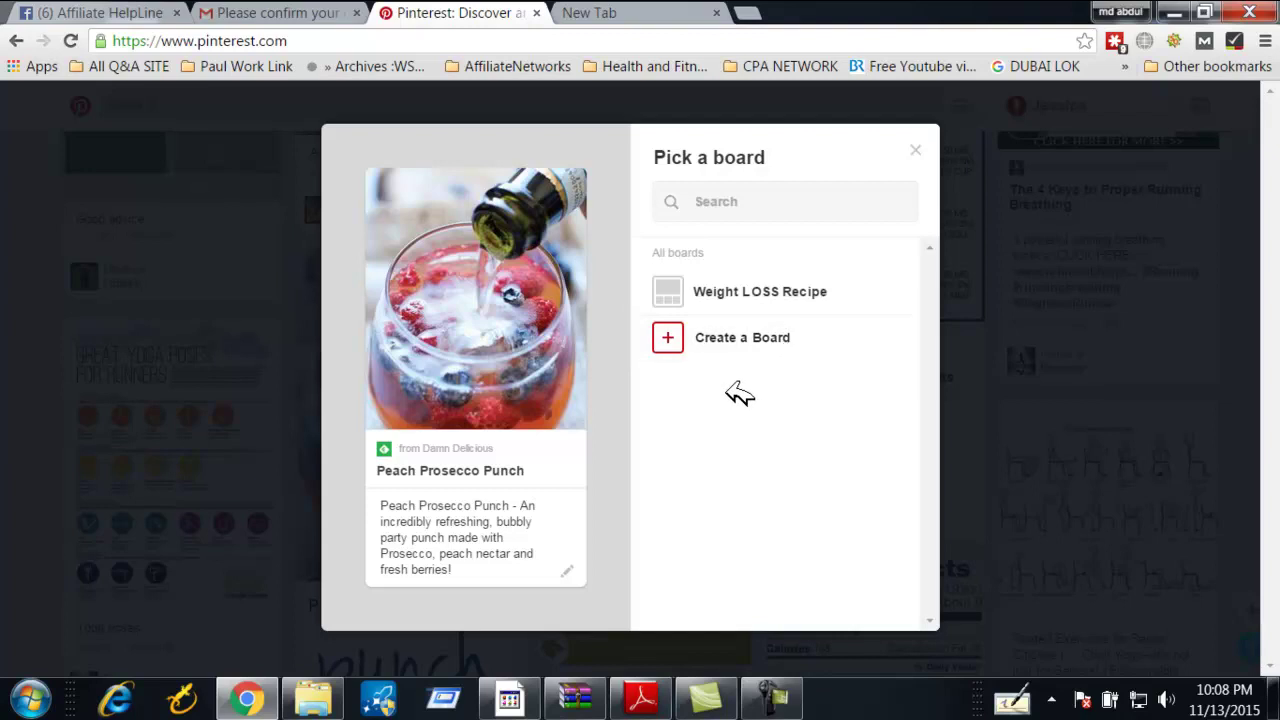
mouse_move(673, 281)
click(680, 335)
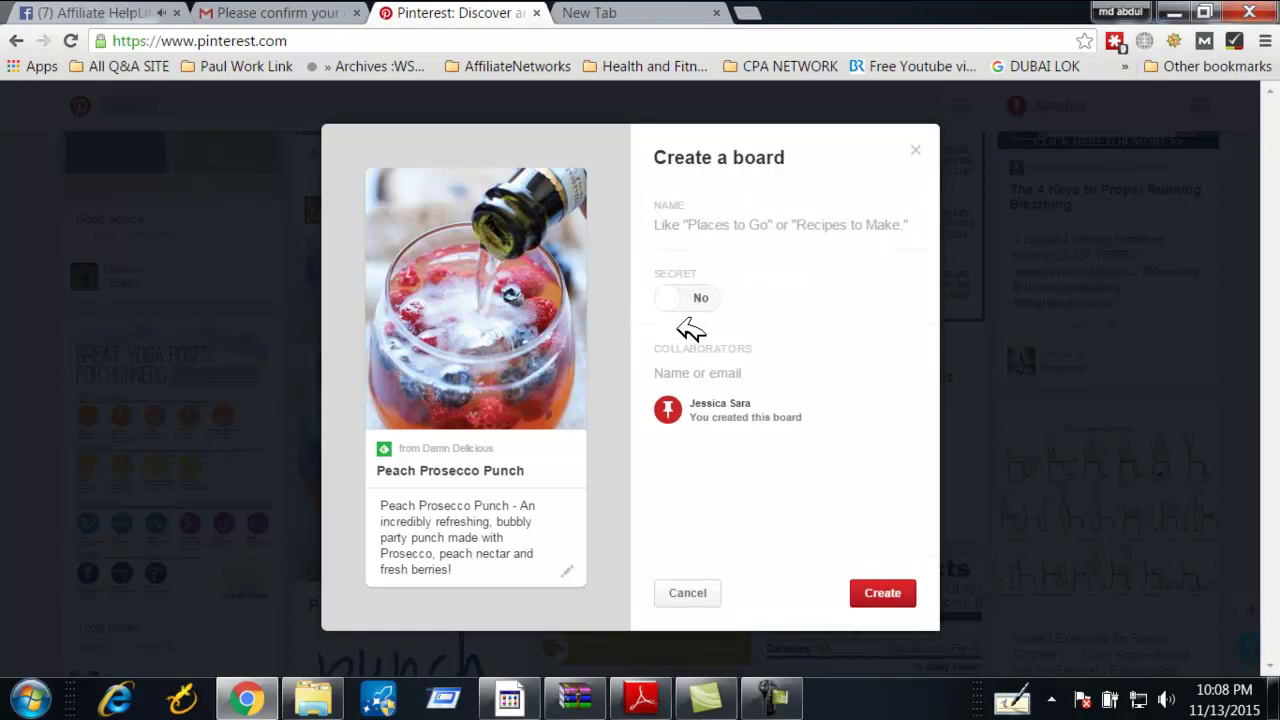
click(692, 588)
Pin it to the Weight LOSS Recipe board, then follow Recipes to Cook from the suggestion popup
click(882, 290)
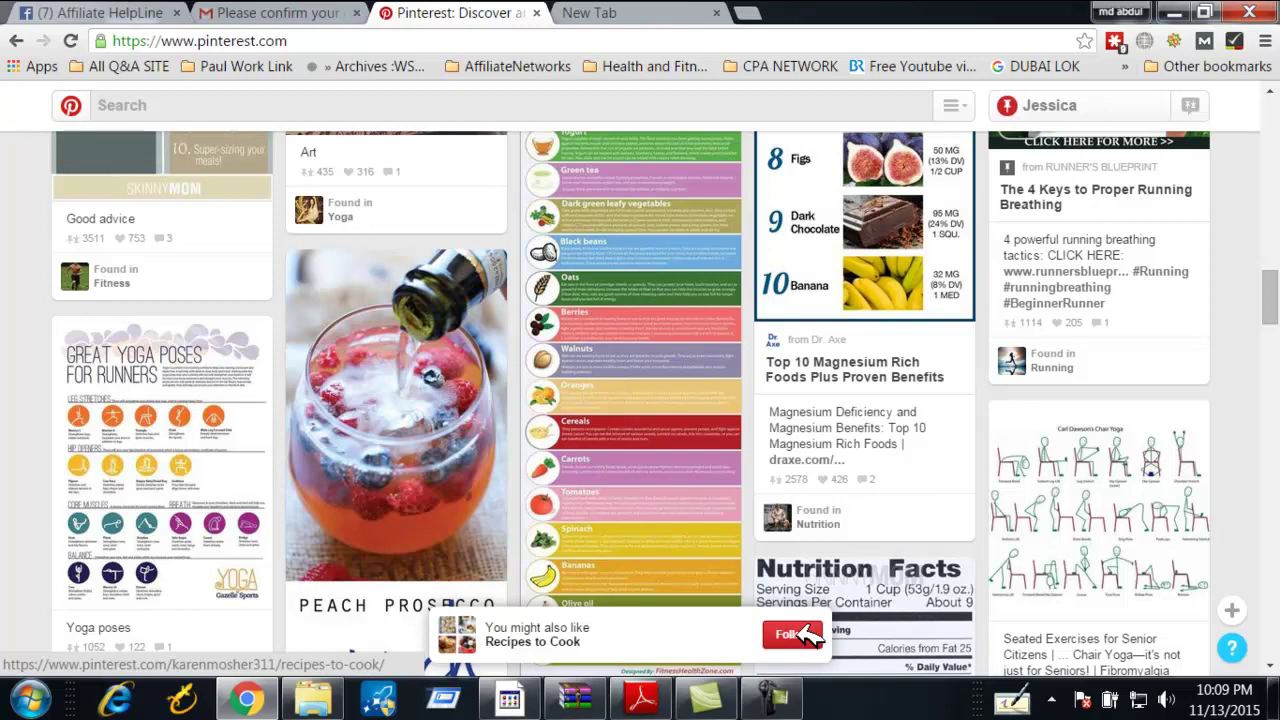
click(805, 635)
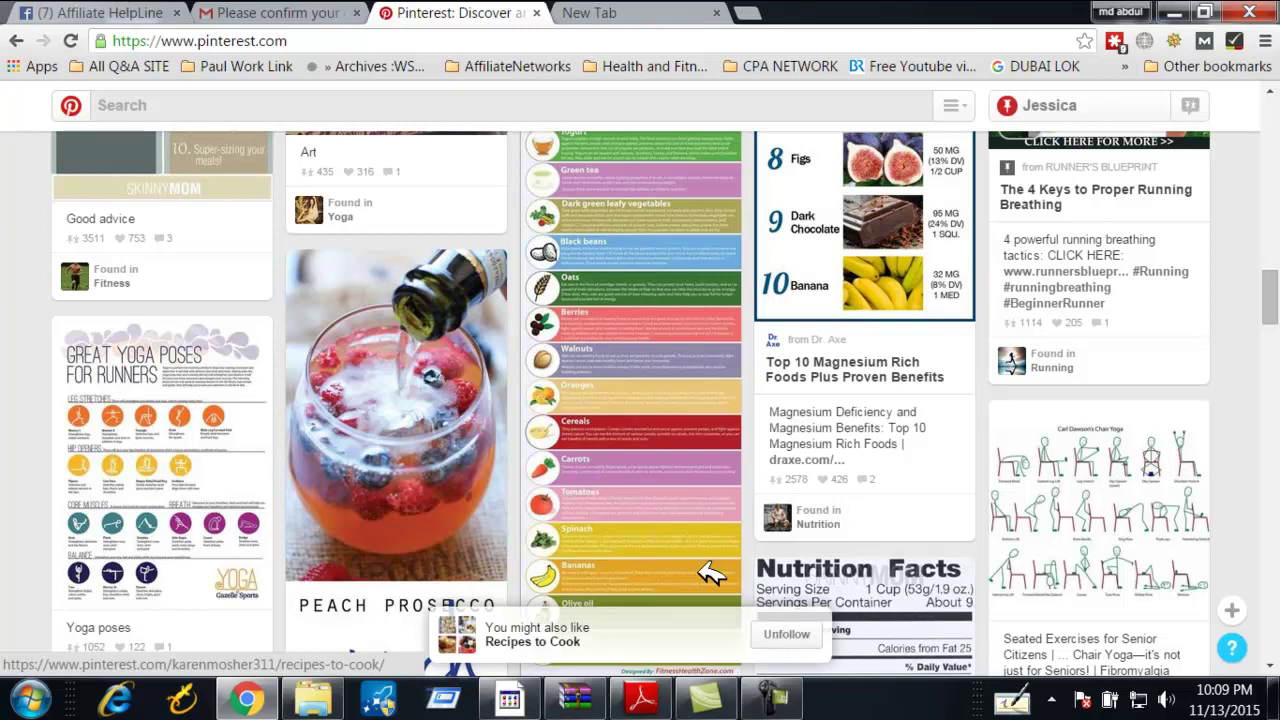
Open the Recipes to Cook board, browse its pins, and go back to the home feed
click(505, 638)
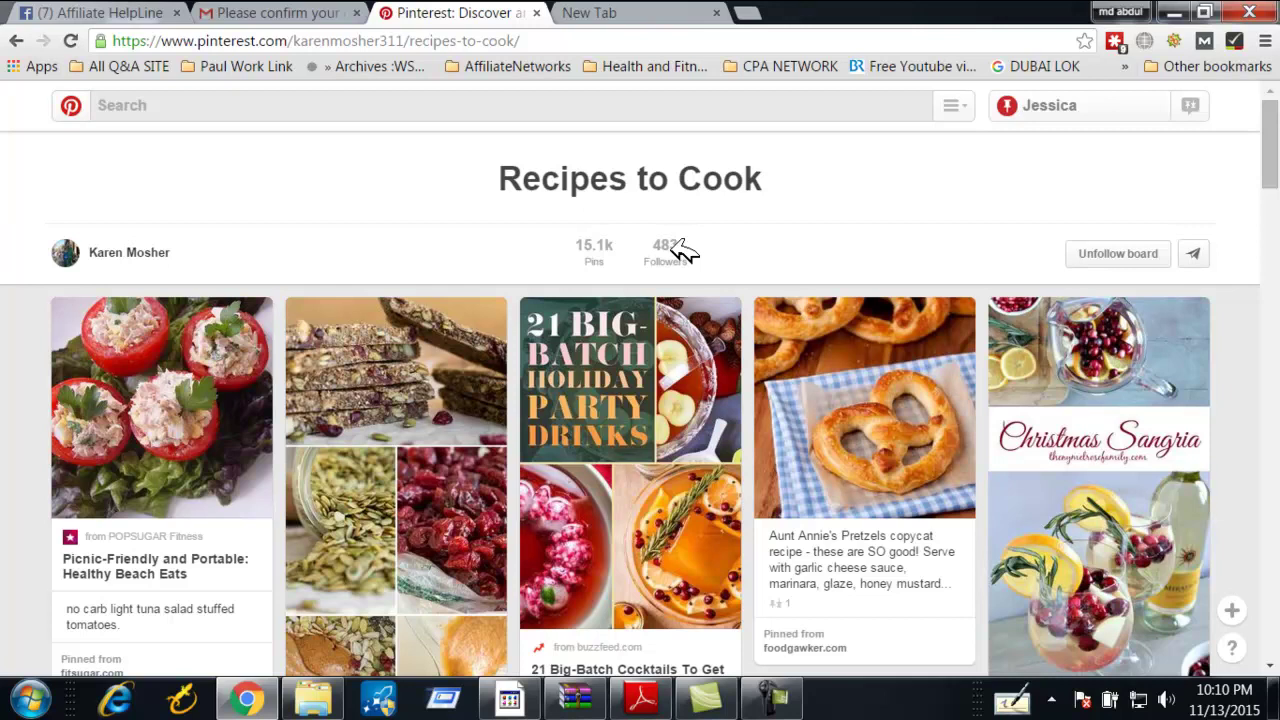
scroll(409, 443, down, 4)
scroll(430, 452, up, 3)
scroll(430, 458, down, 3)
scroll(430, 457, up, 5)
click(70, 105)
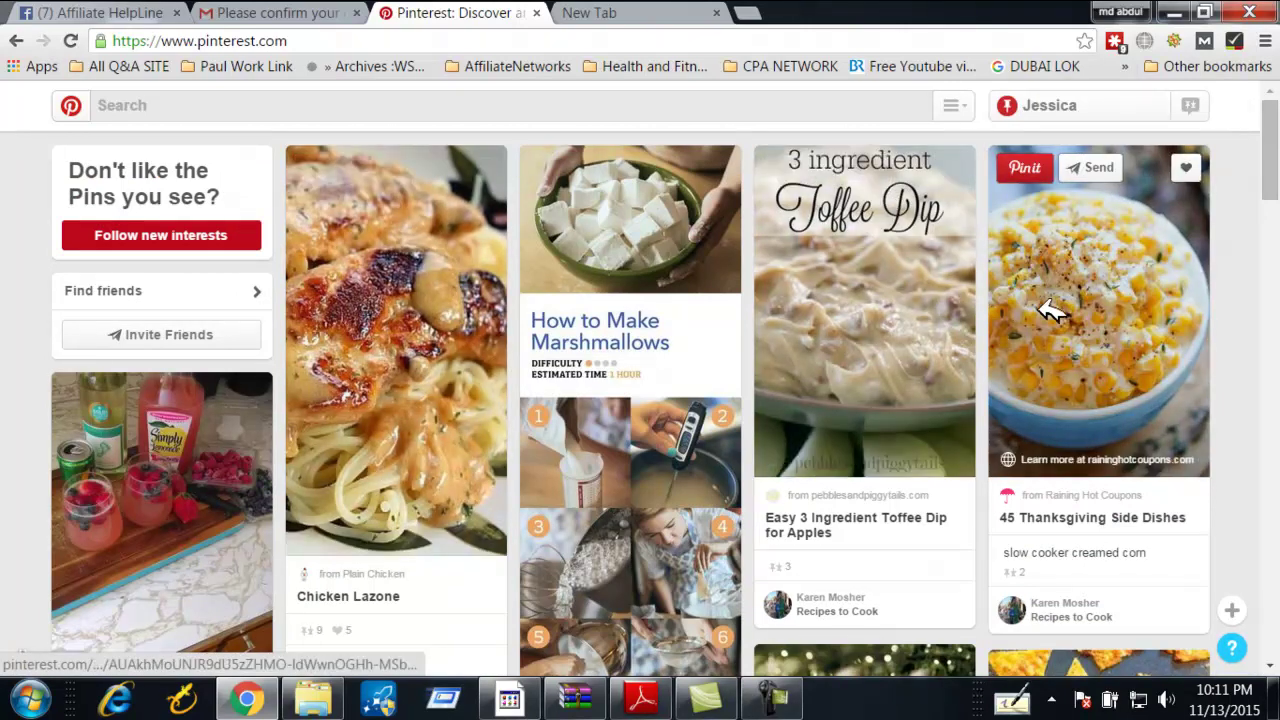
Heart the 45 Thanksgiving Side Dishes corn pin in the home feed
click(720, 168)
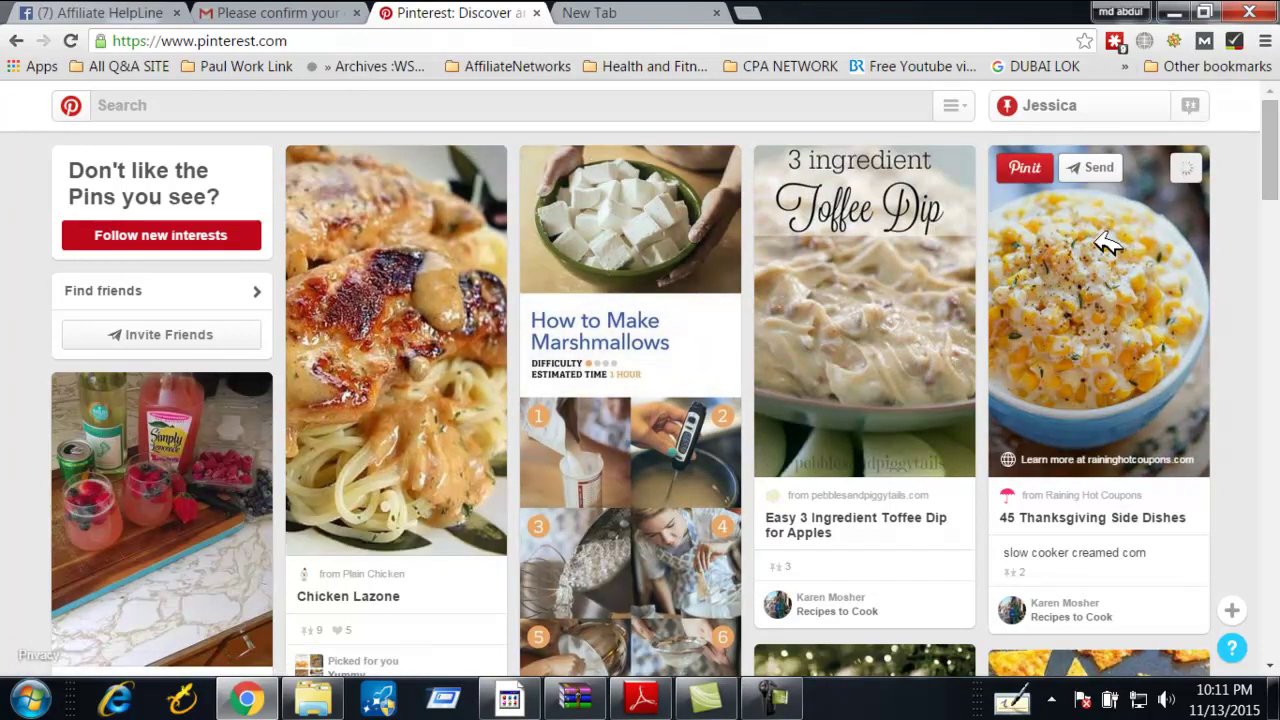
click(1185, 167)
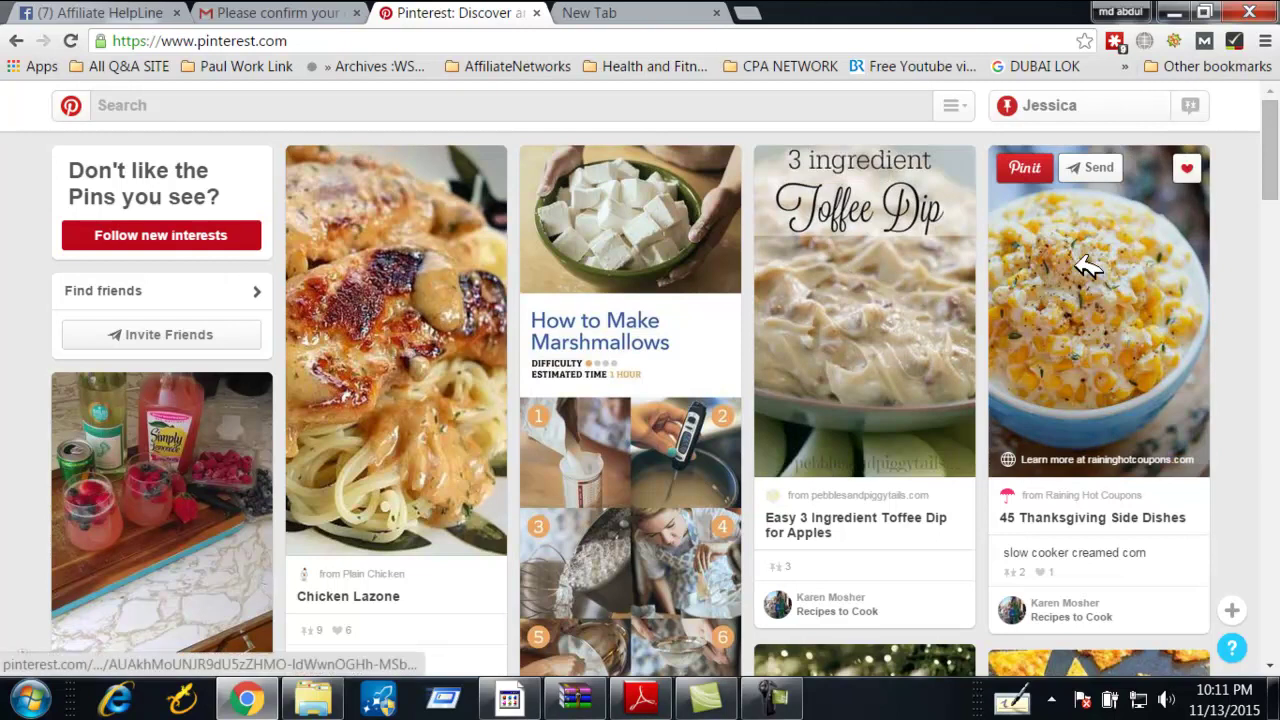
scroll(908, 297, down, 7)
scroll(623, 337, up, 3)
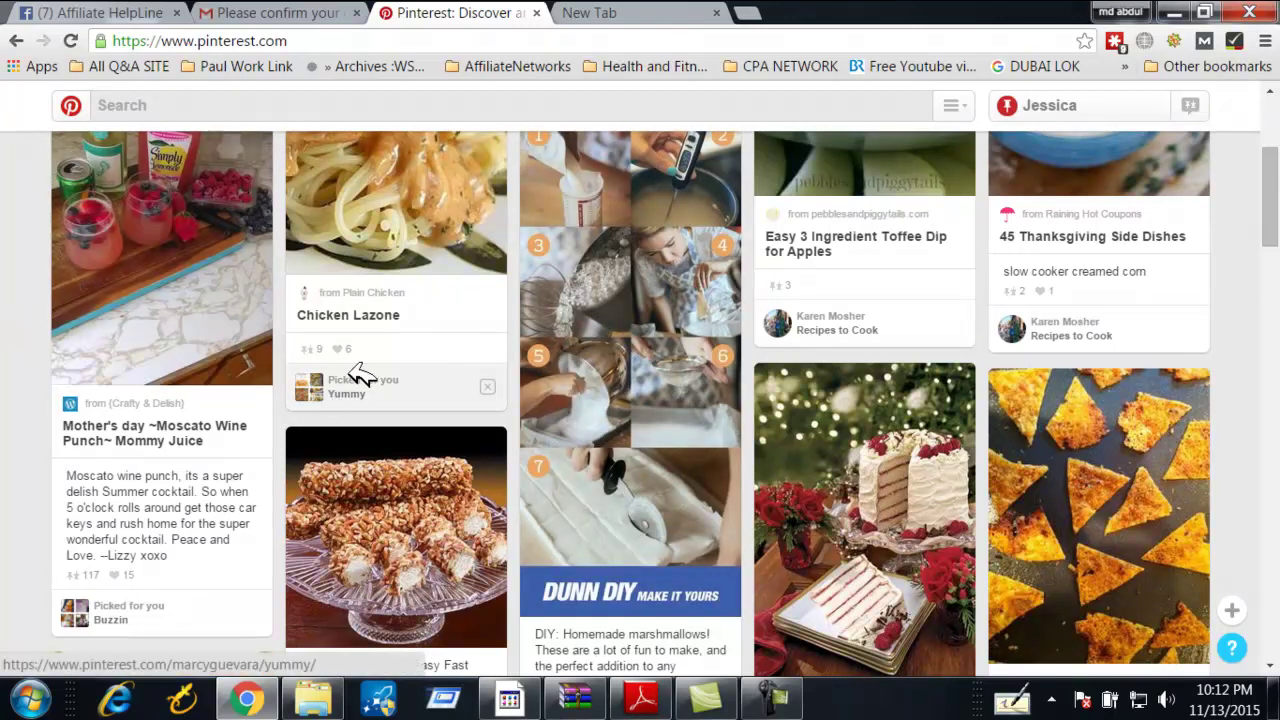
scroll(423, 391, up, 3)
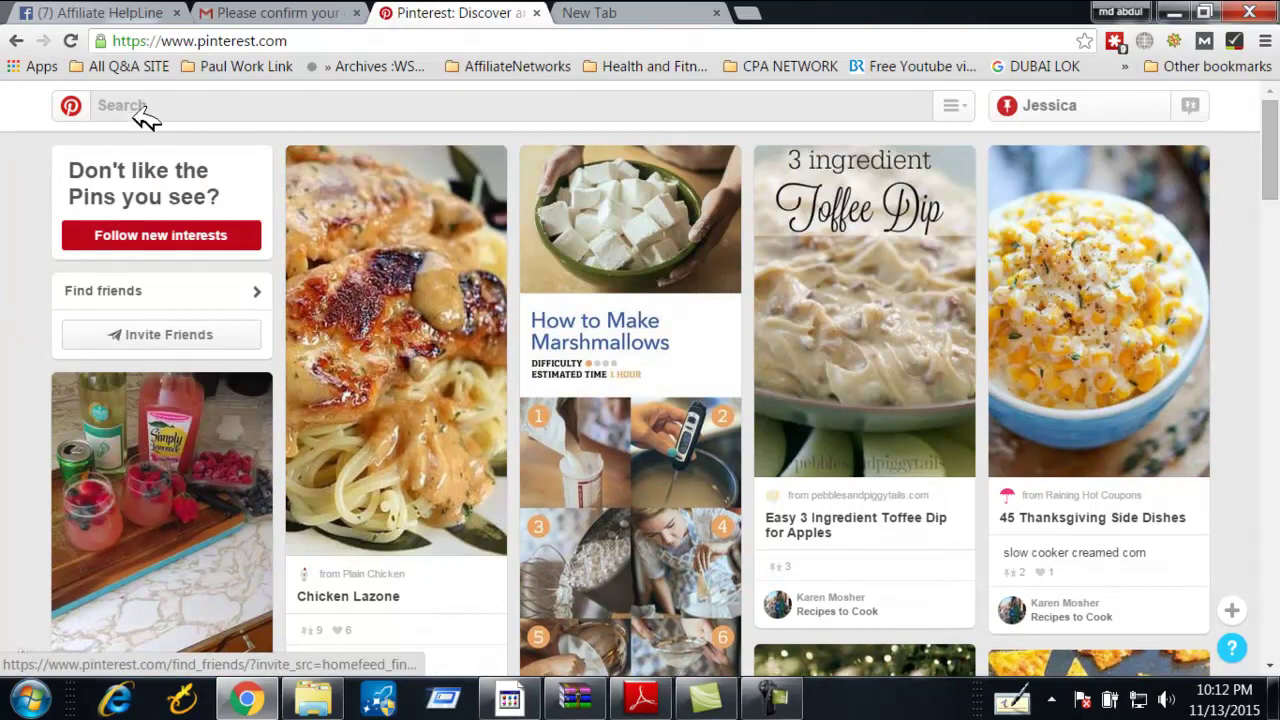
Search pins for 'Weight loss' and browse the results
click(140, 104)
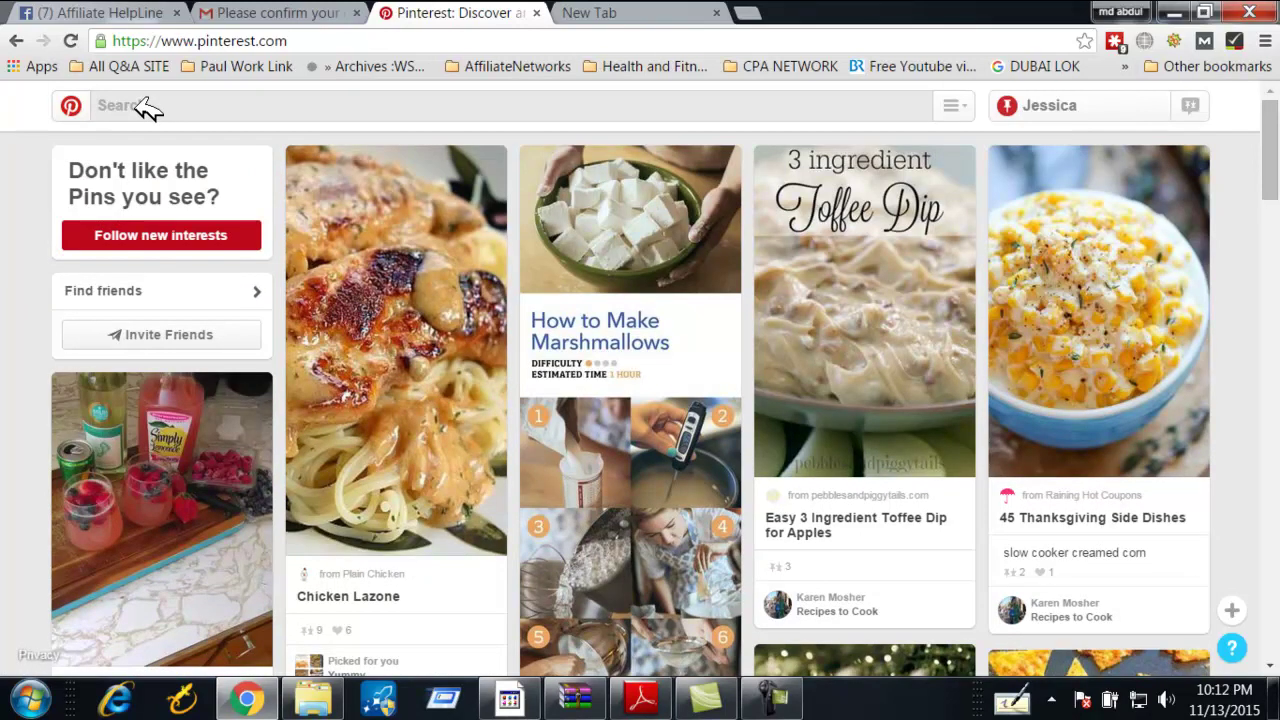
text(Weigt)
key(BackSpace)
key(Return)
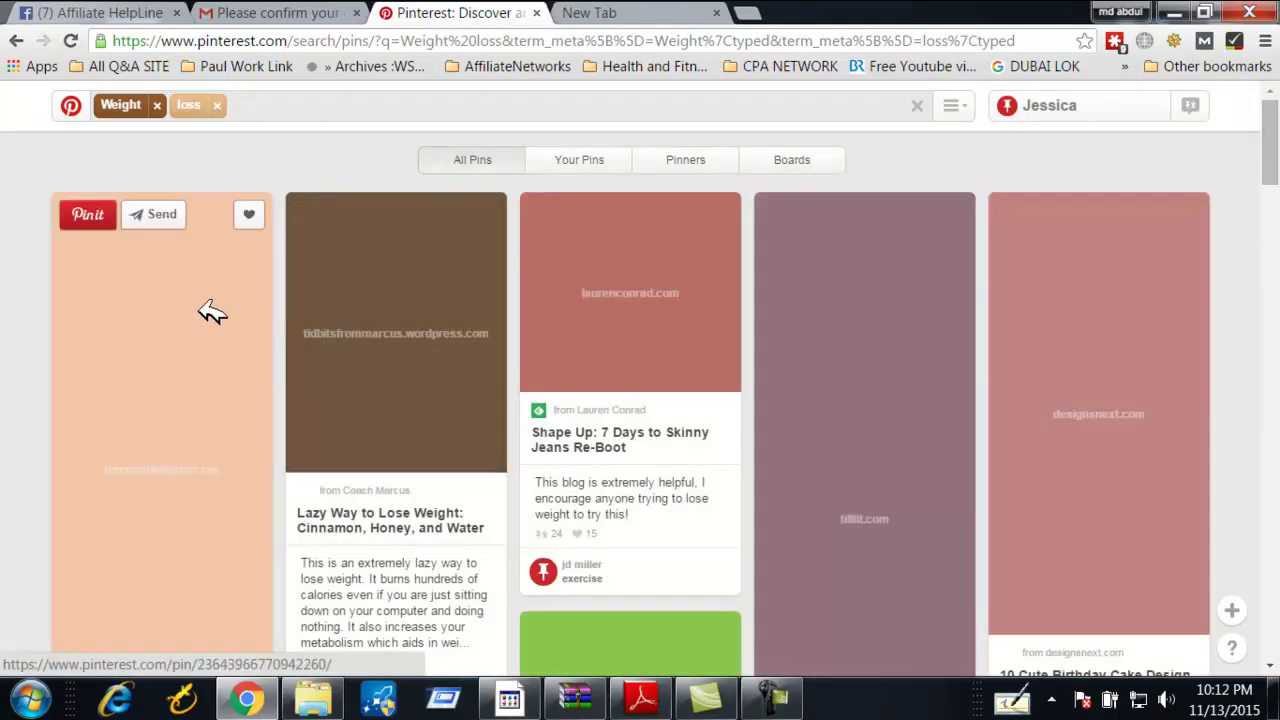
scroll(455, 415, down, 3)
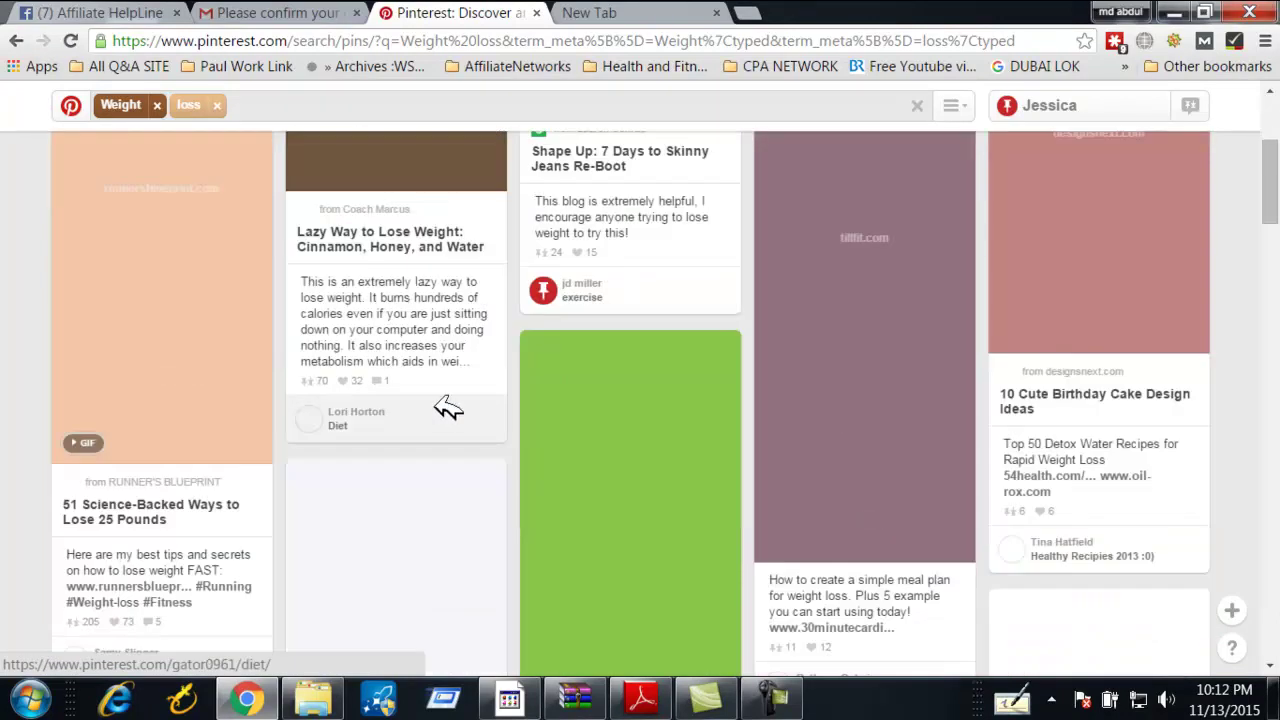
scroll(423, 331, up, 3)
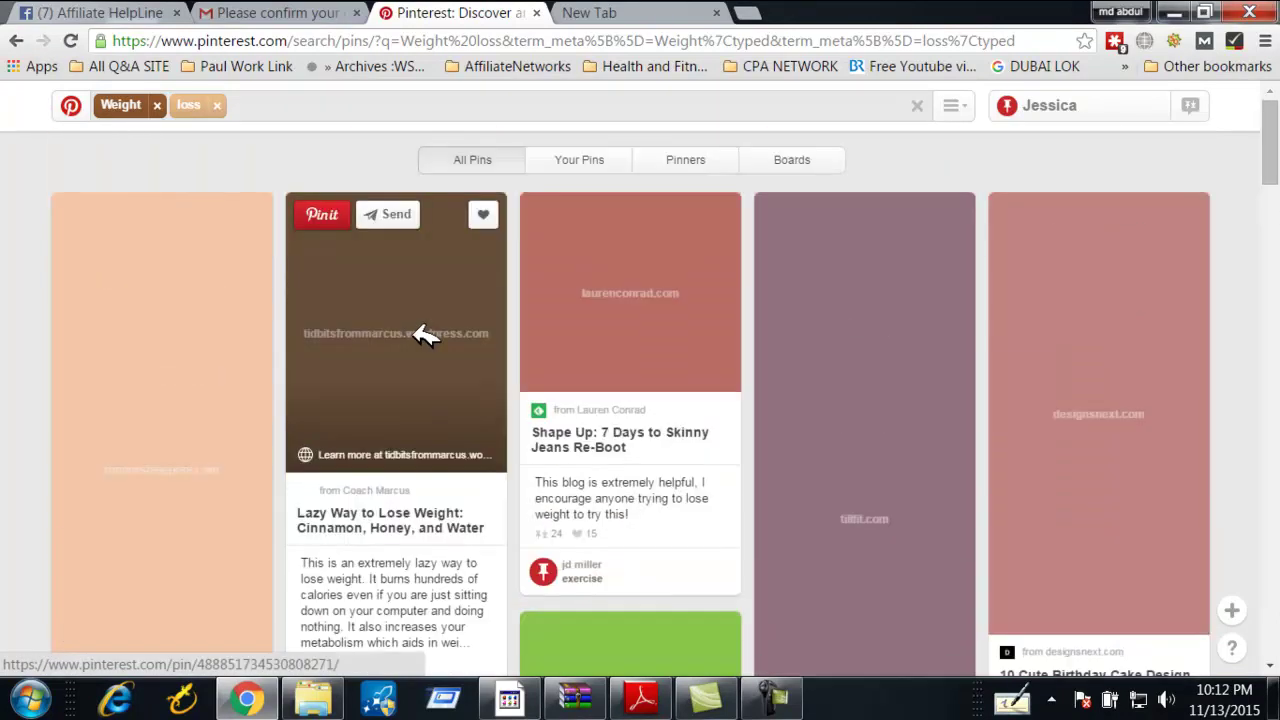
scroll(423, 334, down, 2)
Open the Lazy Way to Lose Weight pin from the search results
click(372, 335)
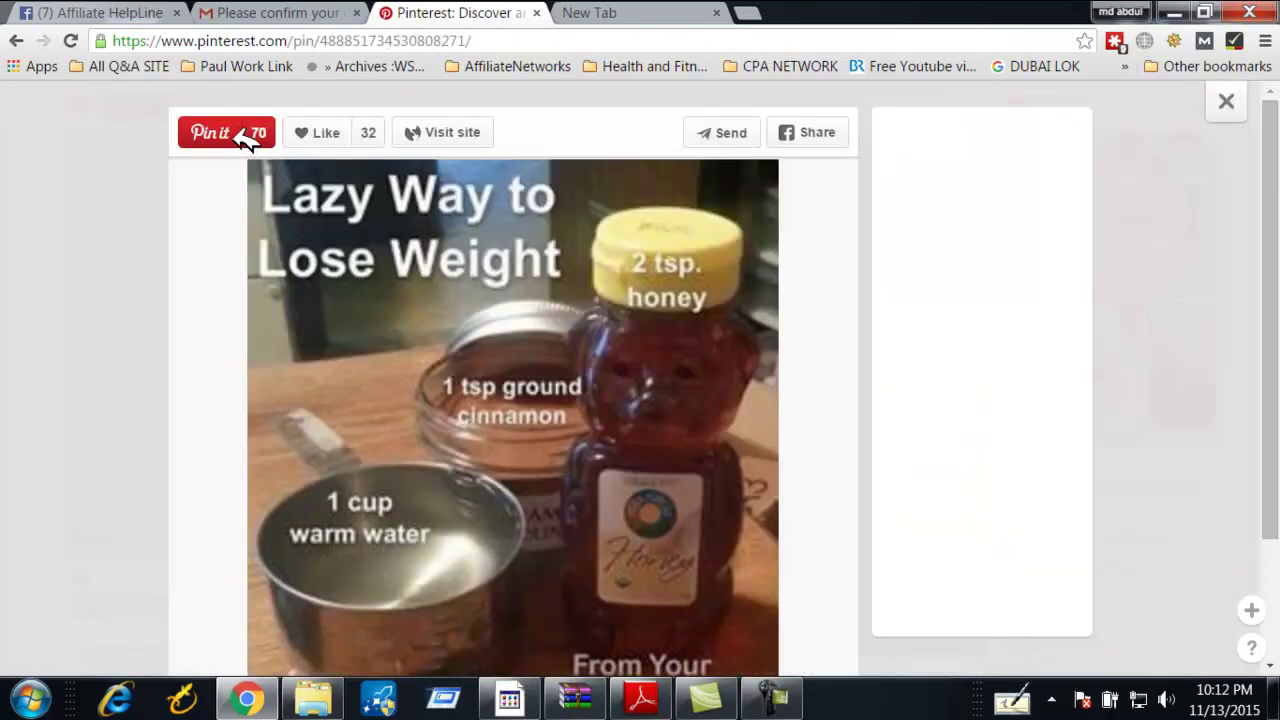
scroll(540, 272, down, 2)
scroll(565, 276, up, 2)
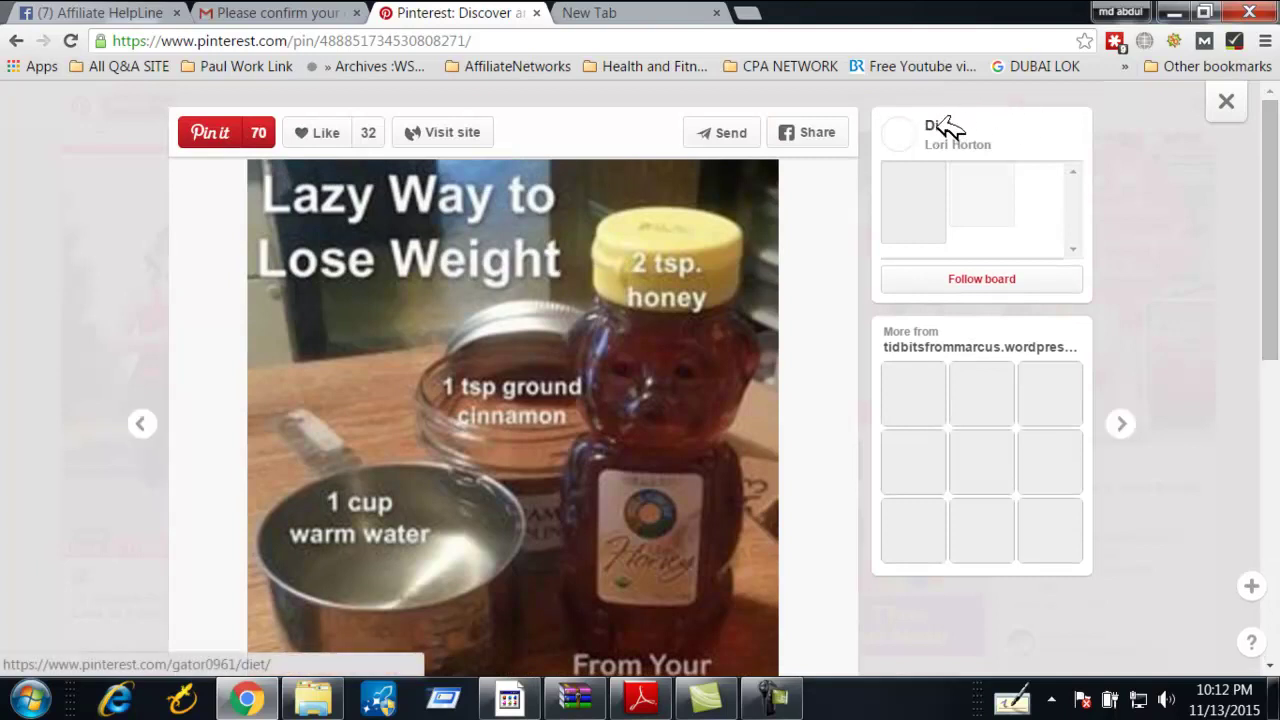
View the pin's two-pin Diet board, then return to the Weight loss results
click(940, 127)
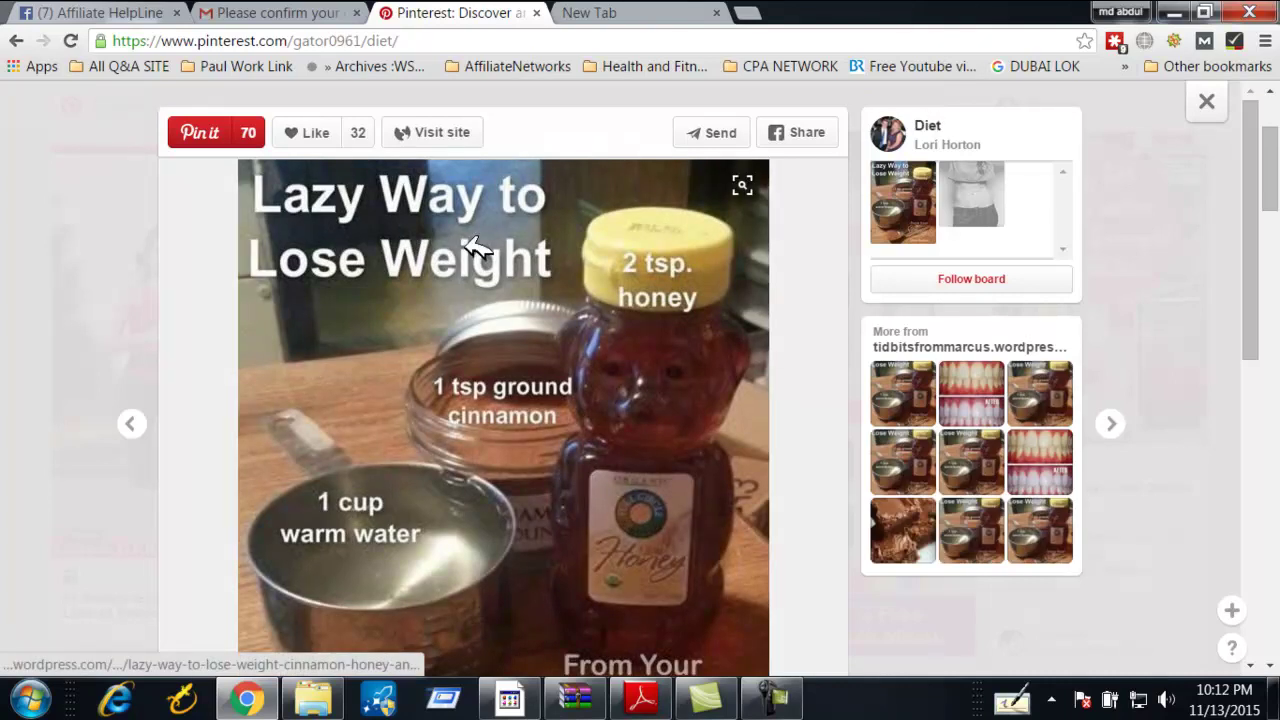
scroll(443, 290, down, 3)
scroll(443, 290, up, 3)
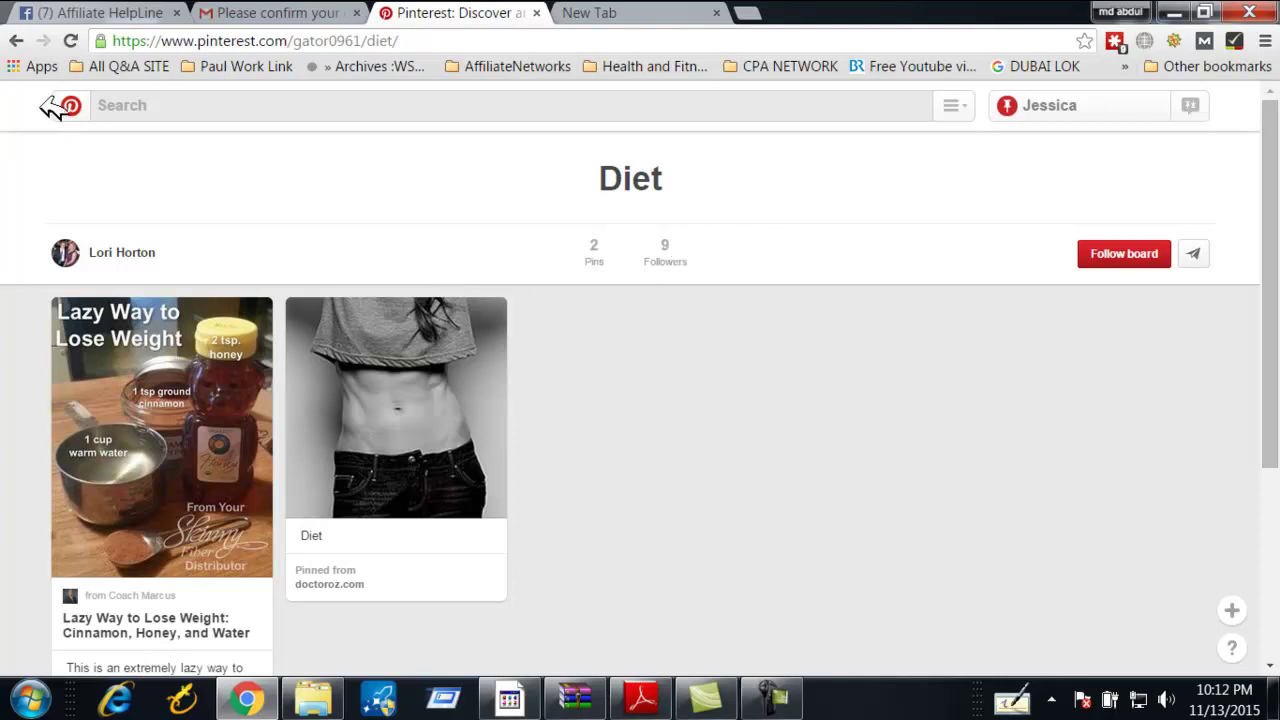
scroll(112, 133, down, 2)
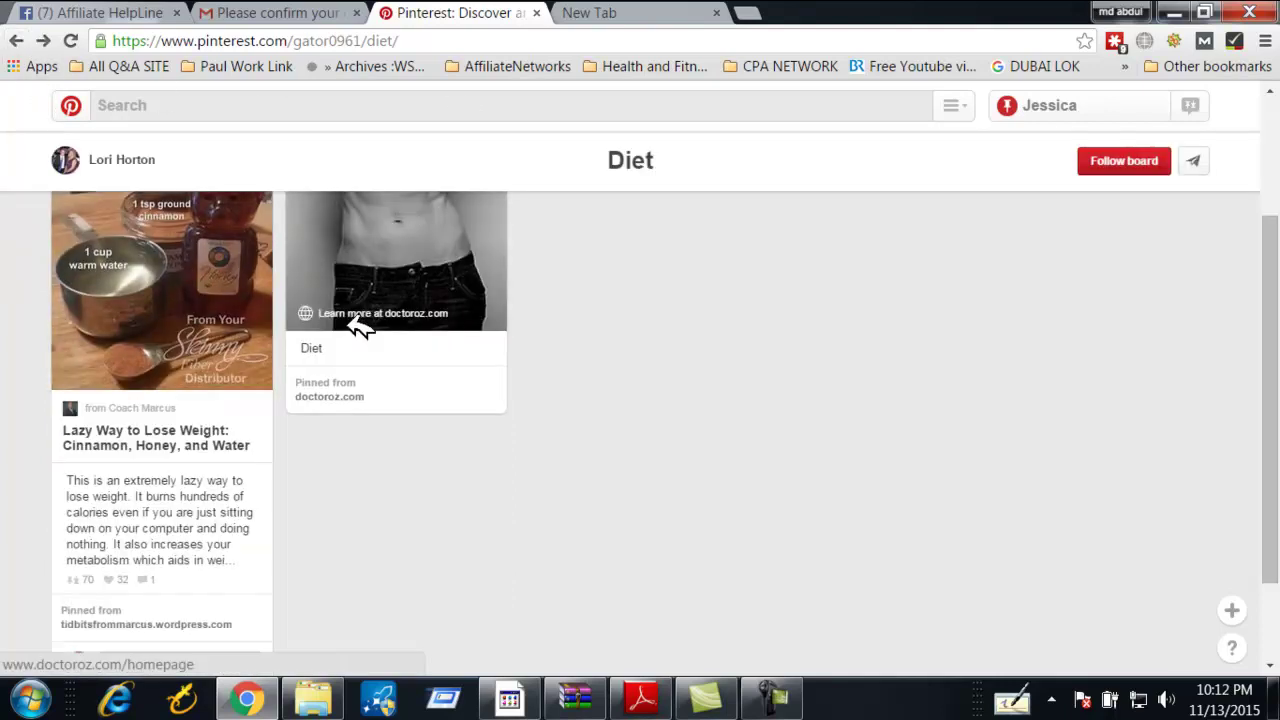
click(17, 41)
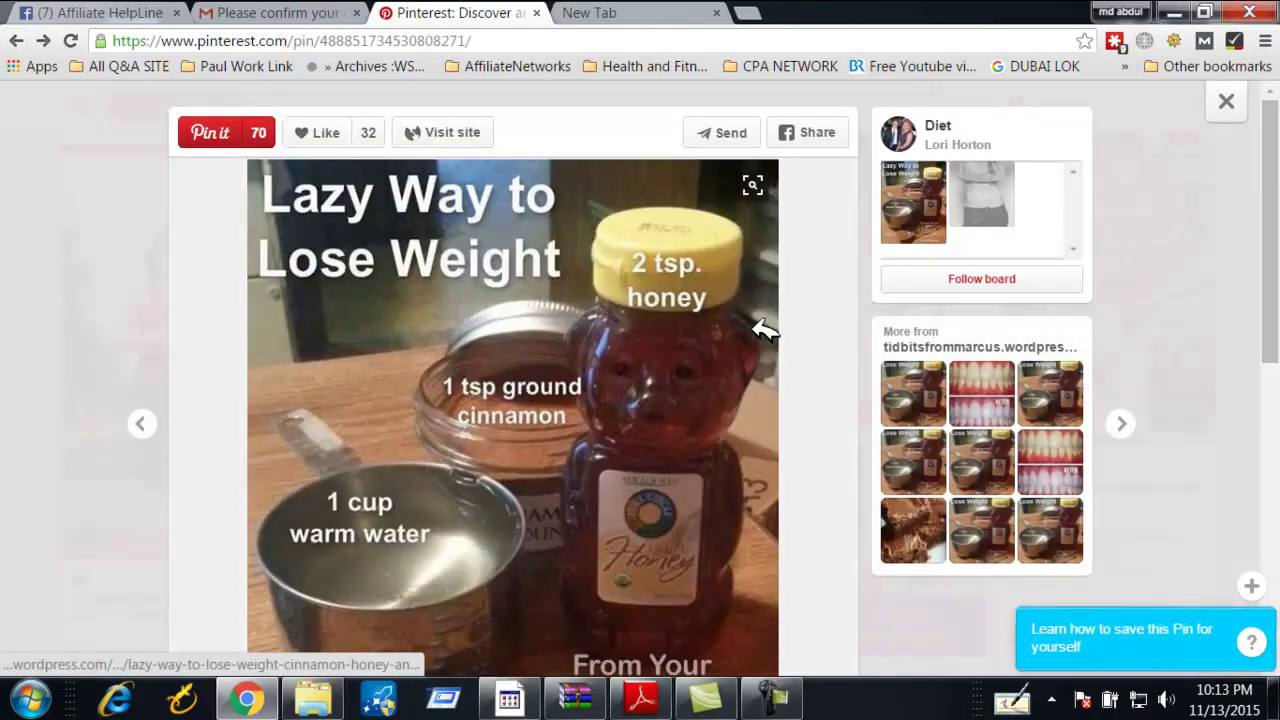
click(1222, 105)
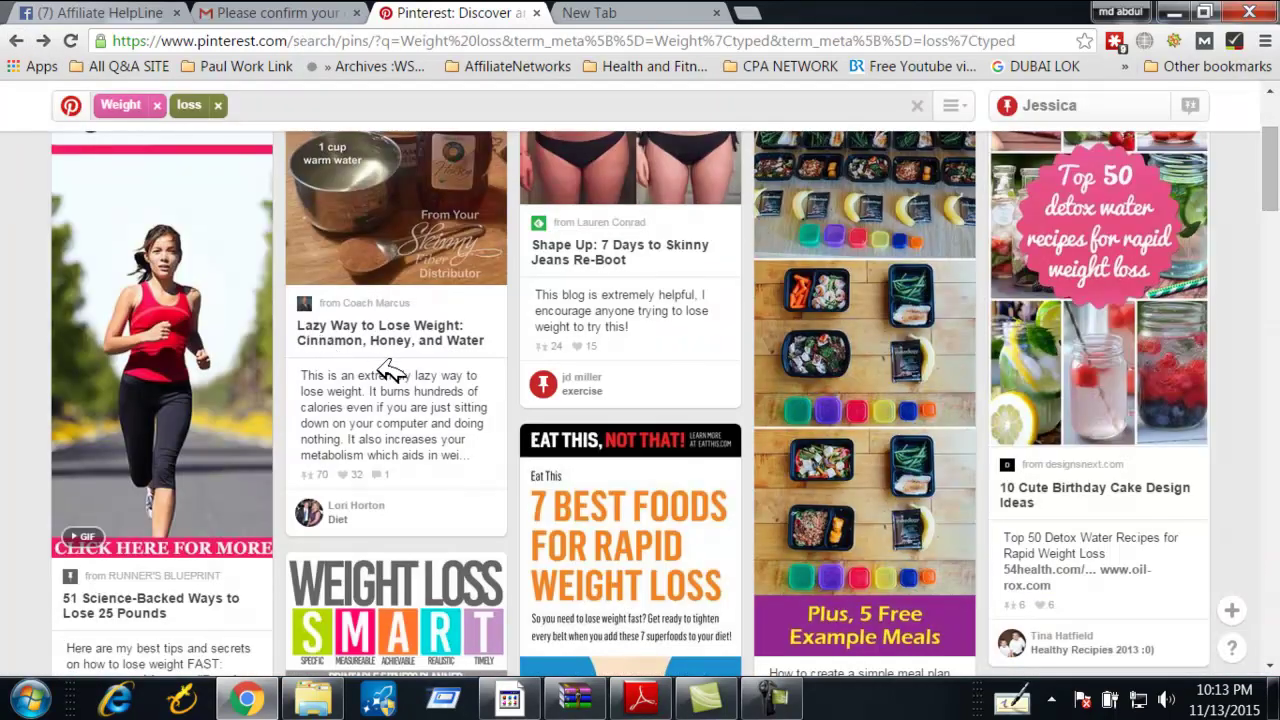
Open the Healthy board from the weight-loss results, follow it, and view its owner's profile
scroll(391, 369, down, 2)
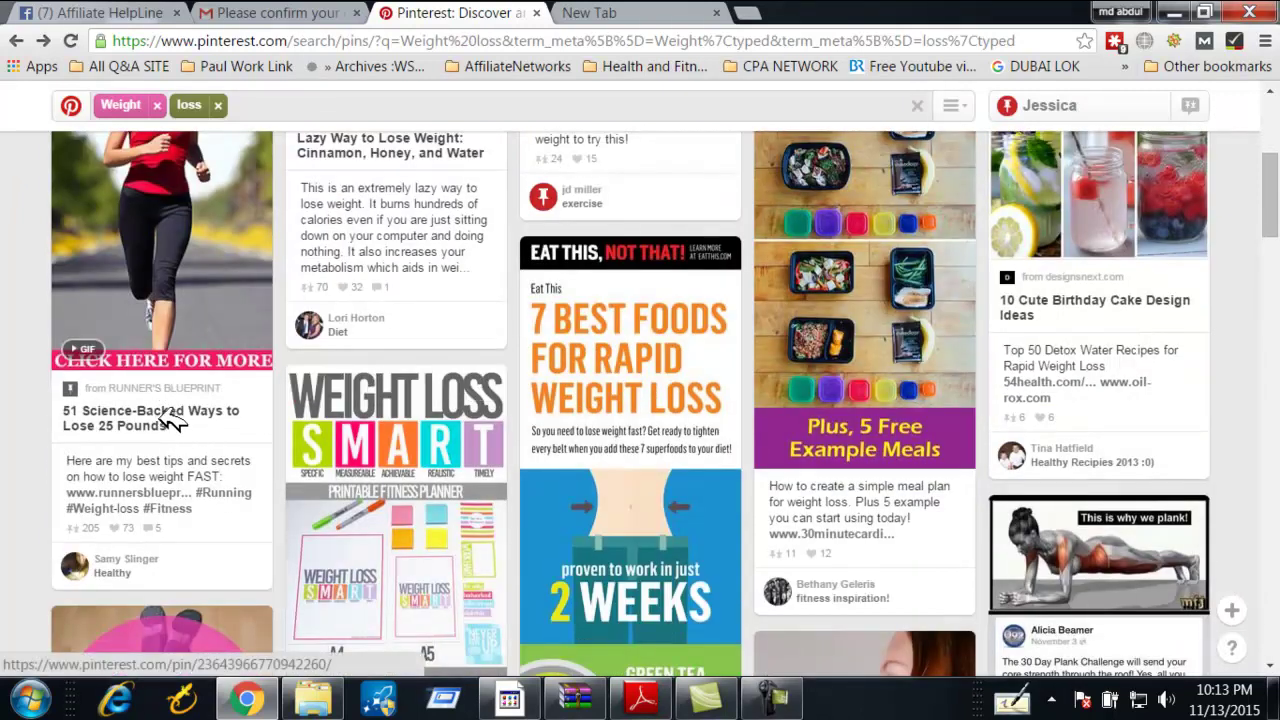
scroll(172, 440, down, 1)
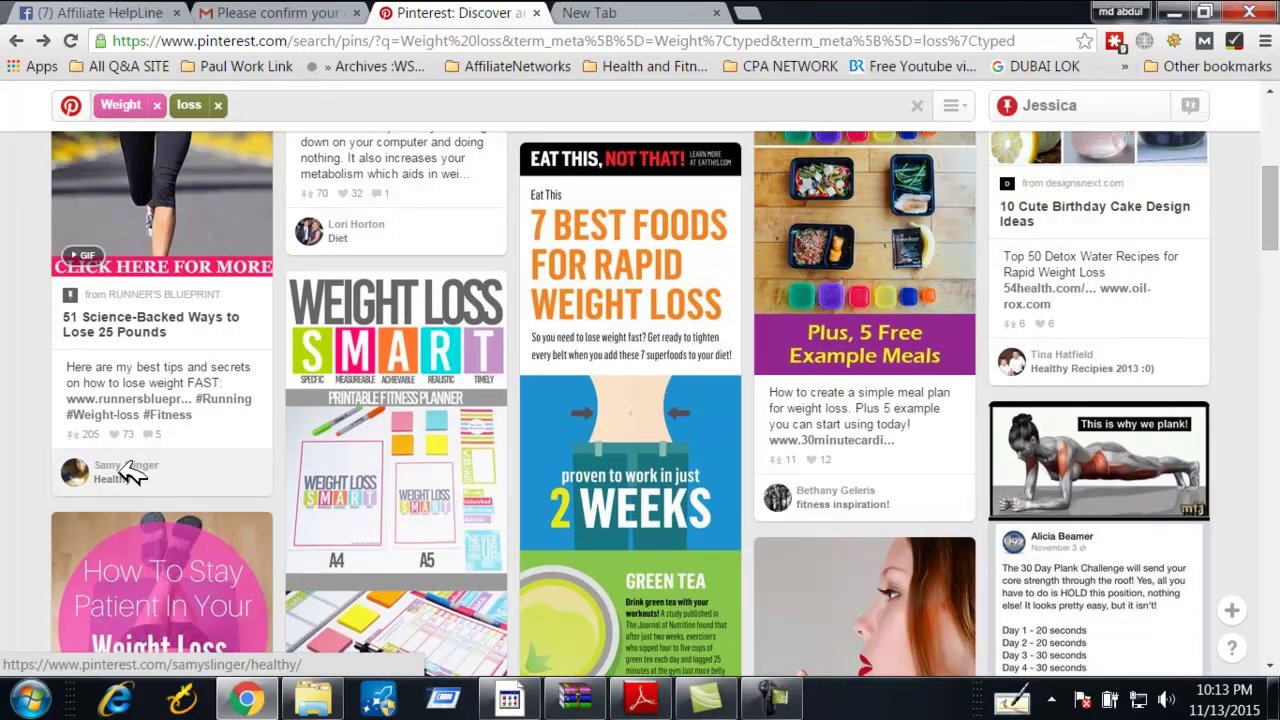
click(128, 476)
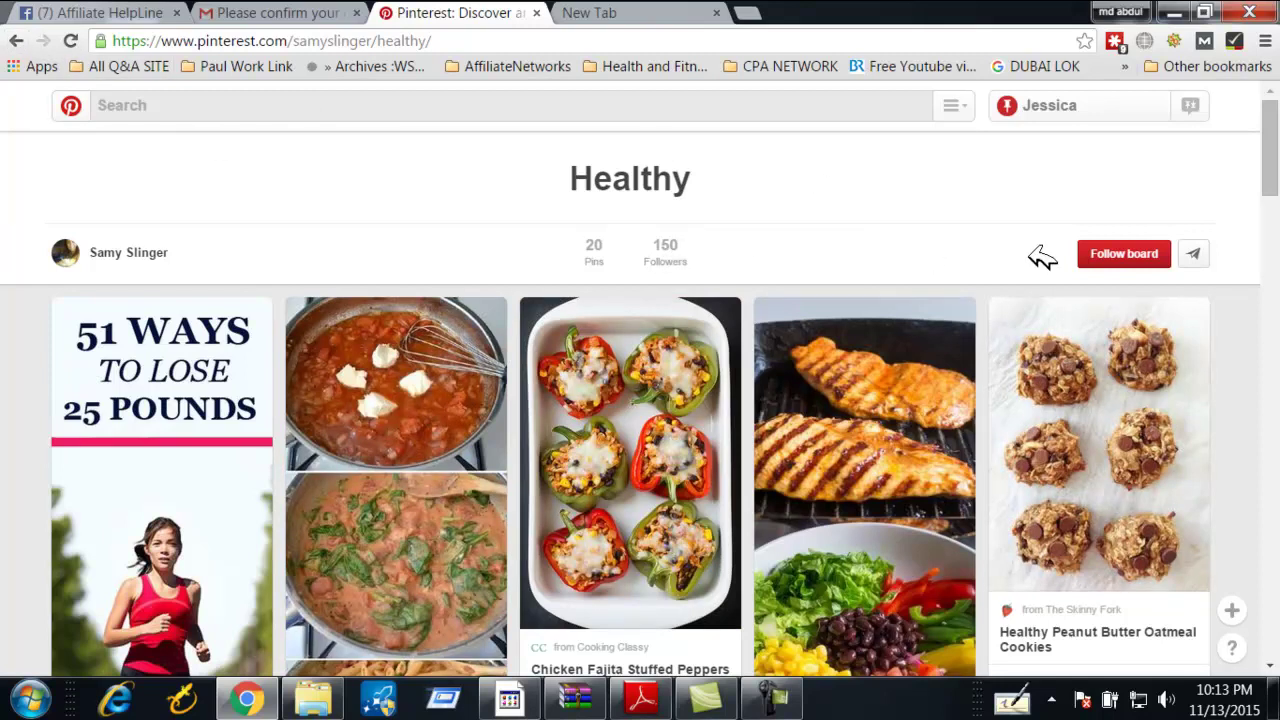
click(1124, 254)
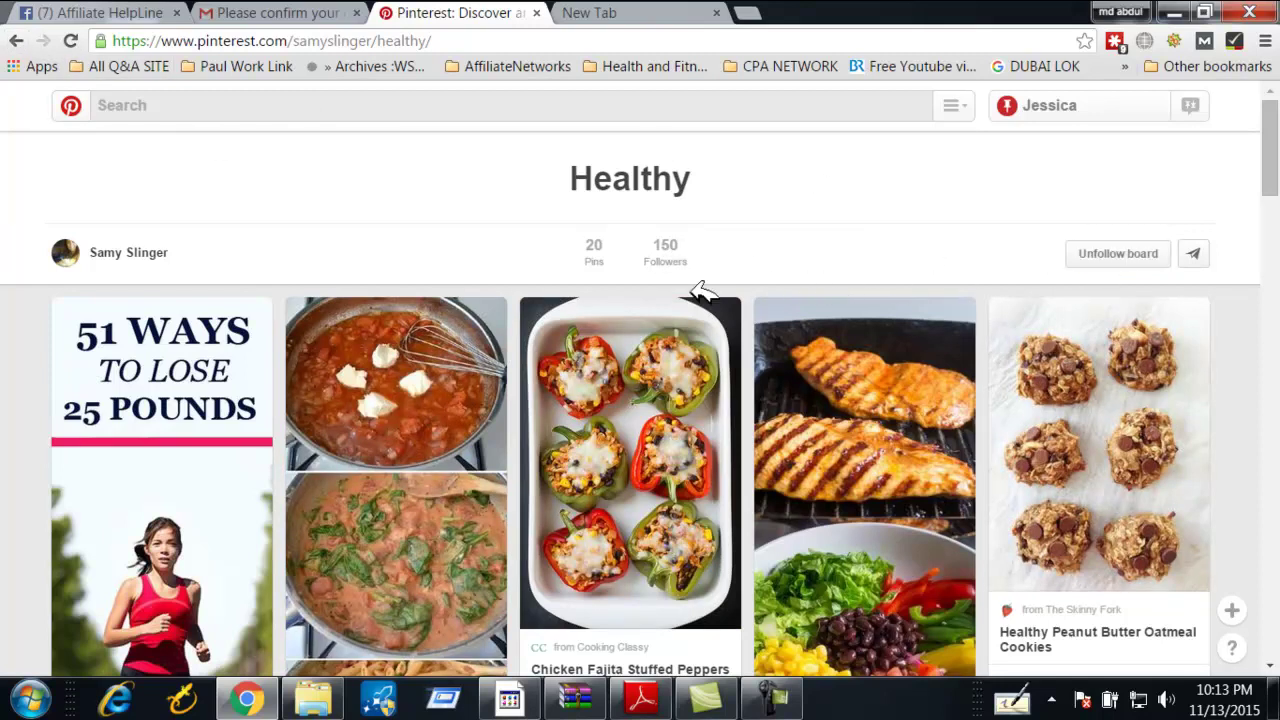
click(148, 252)
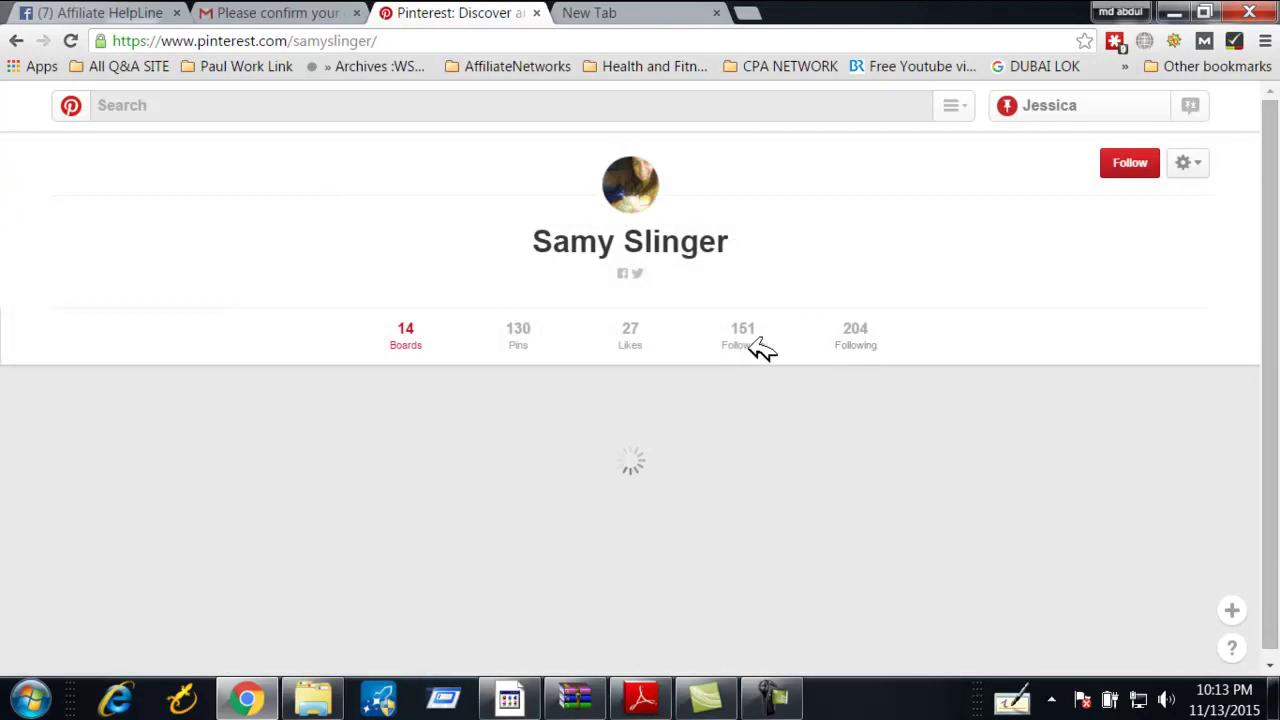
scroll(480, 380, down, 3)
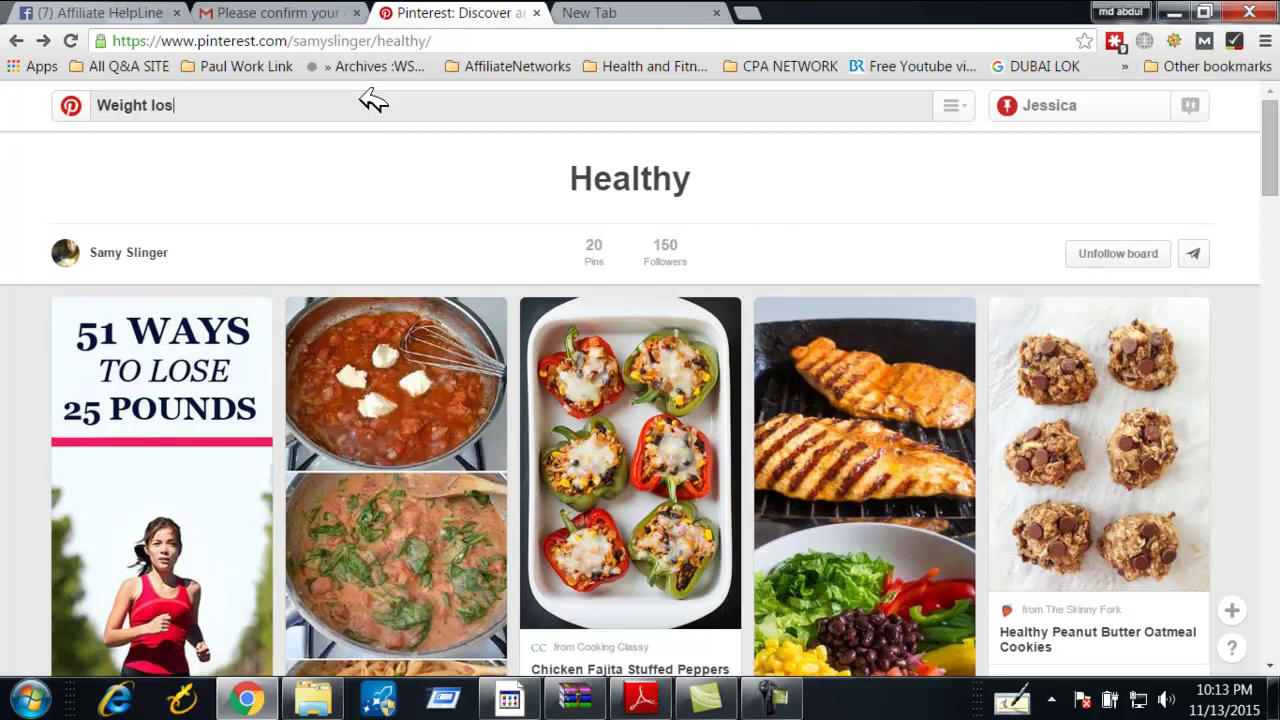
Rerun the 'Weight loss' search and open the Healthy Snacks board (183 pins) from the results
key(Return)
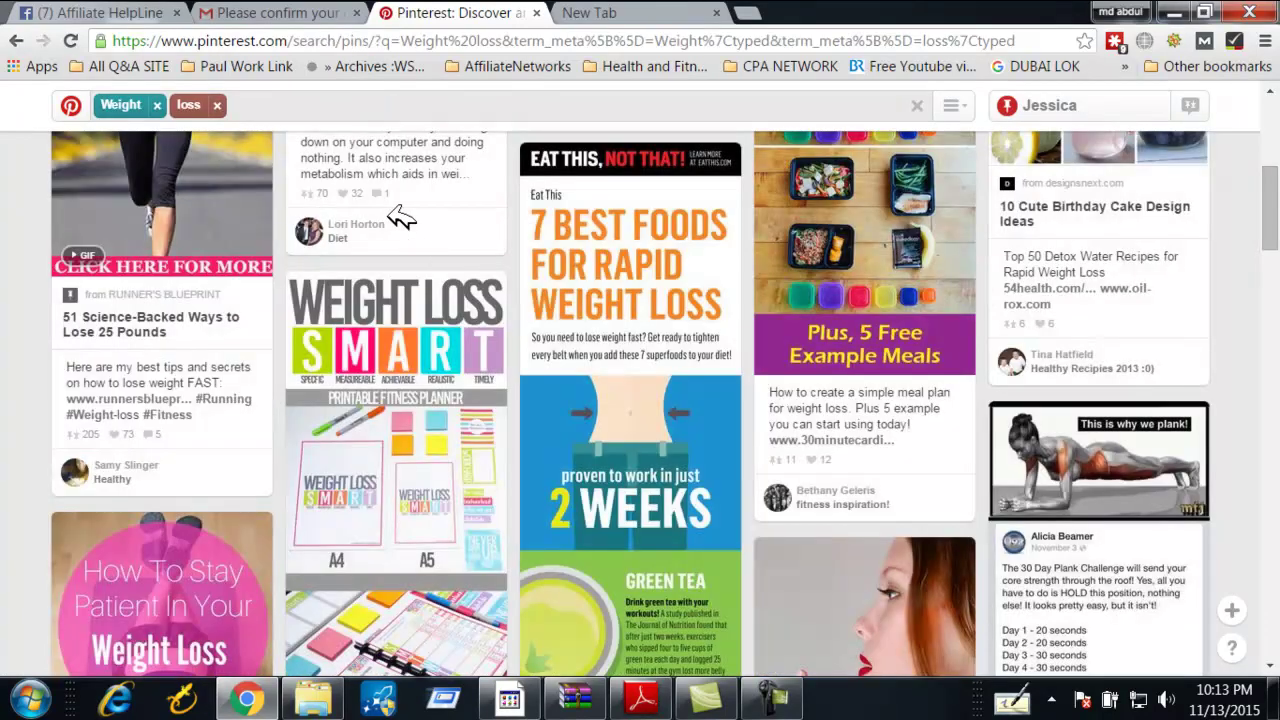
scroll(260, 278, down, 5)
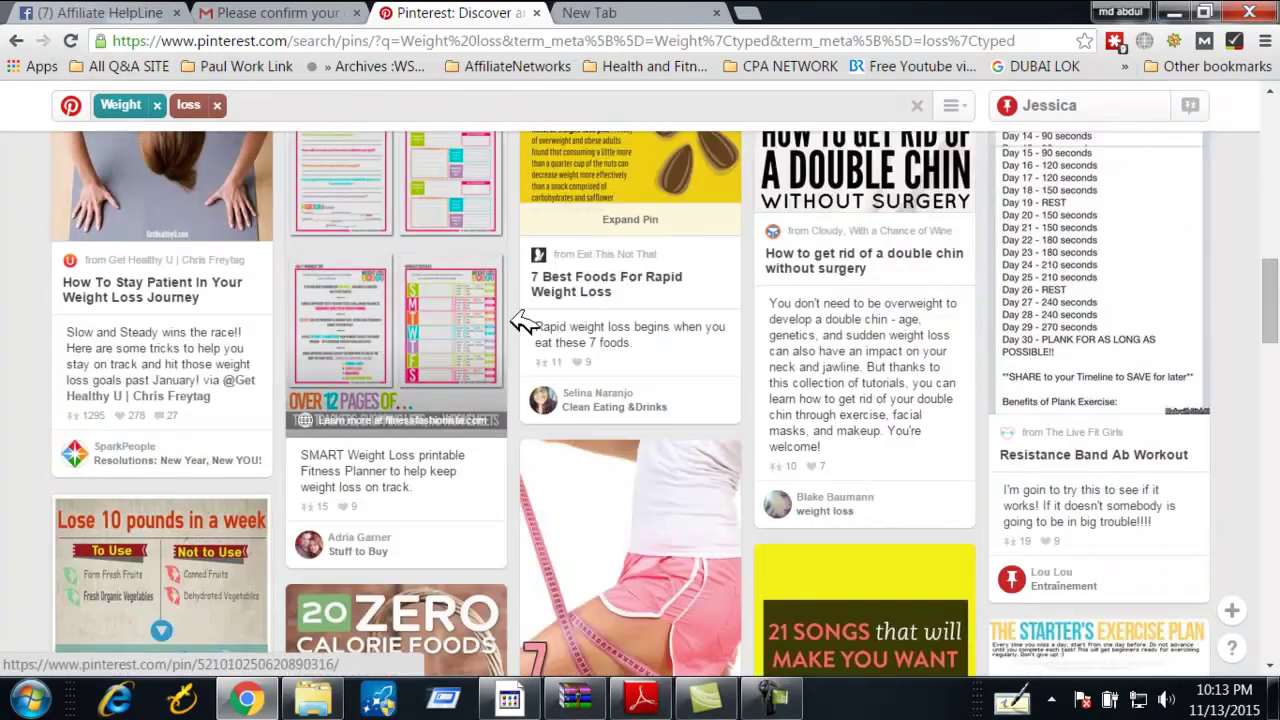
scroll(680, 358, down, 6)
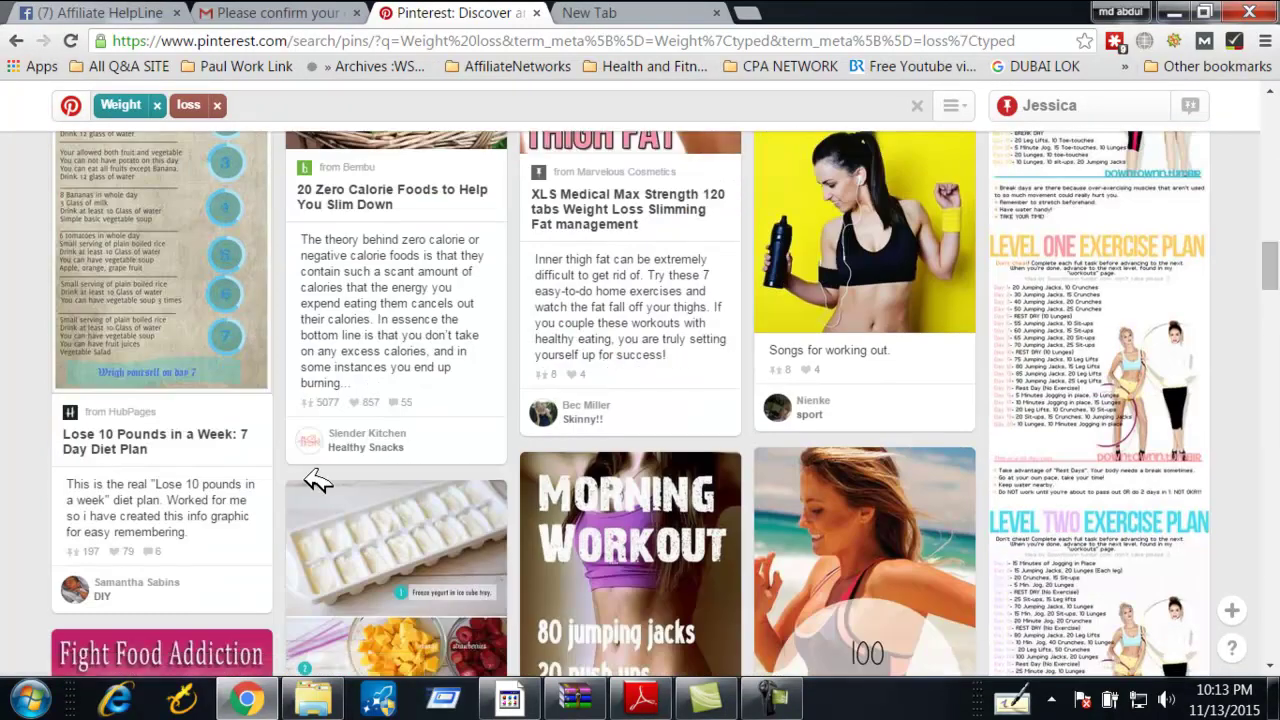
click(378, 448)
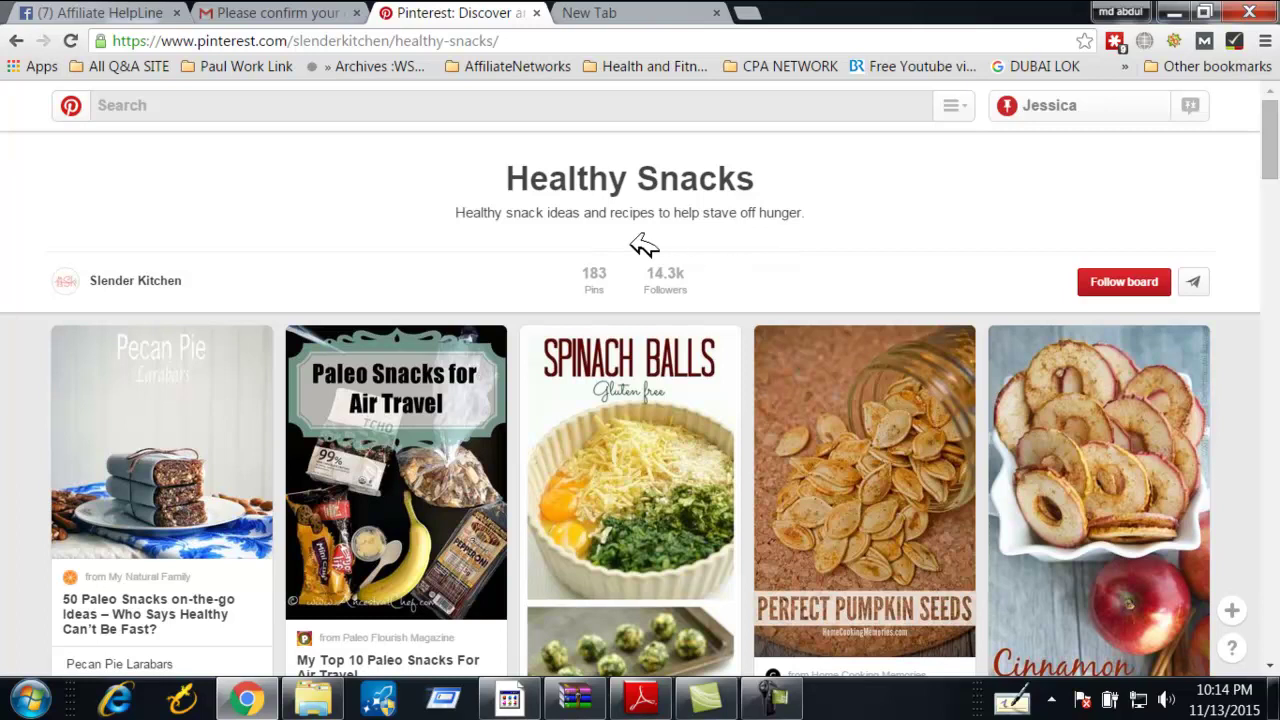
Follow the Healthy Snacks board and its owner, Slender Kitchen
click(1095, 284)
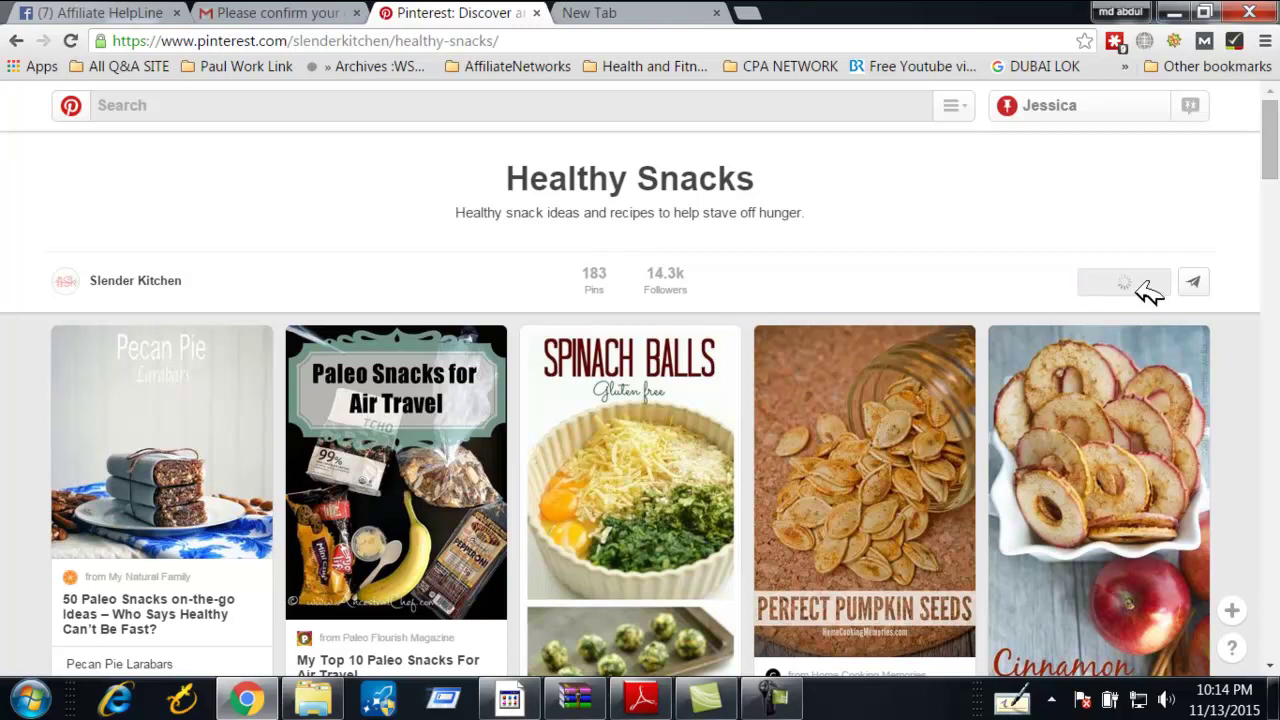
click(145, 281)
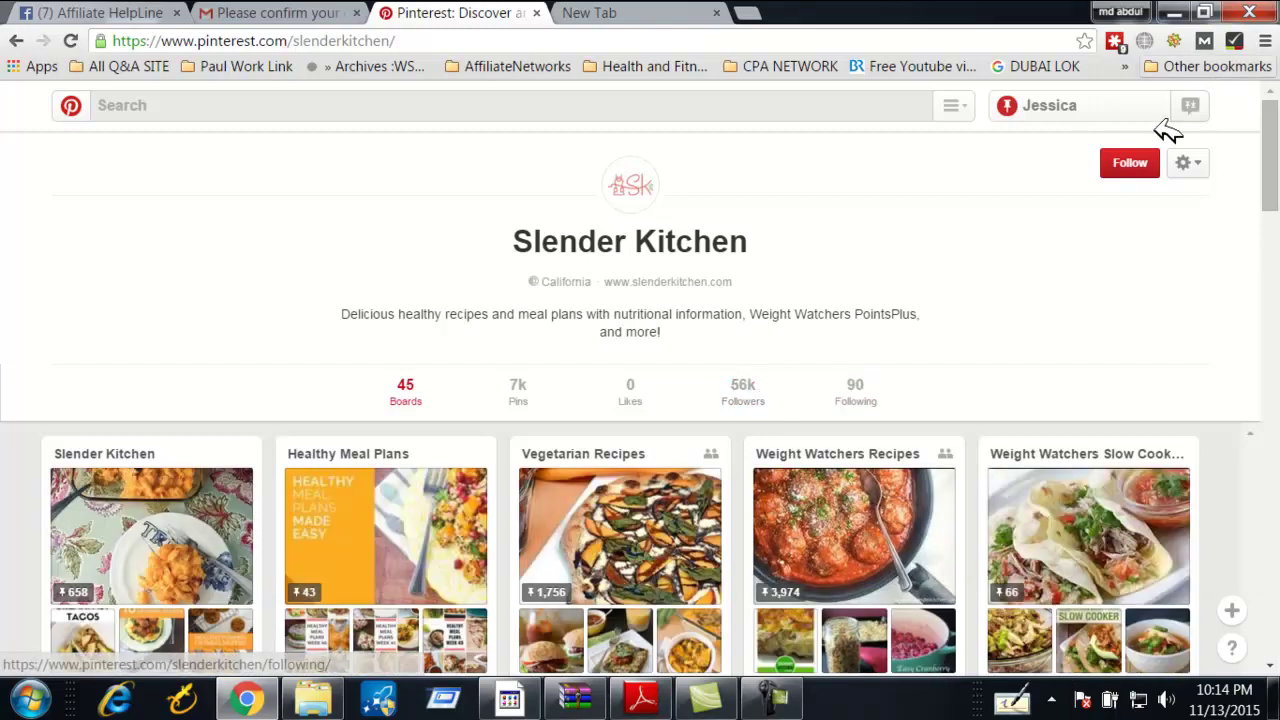
click(1130, 163)
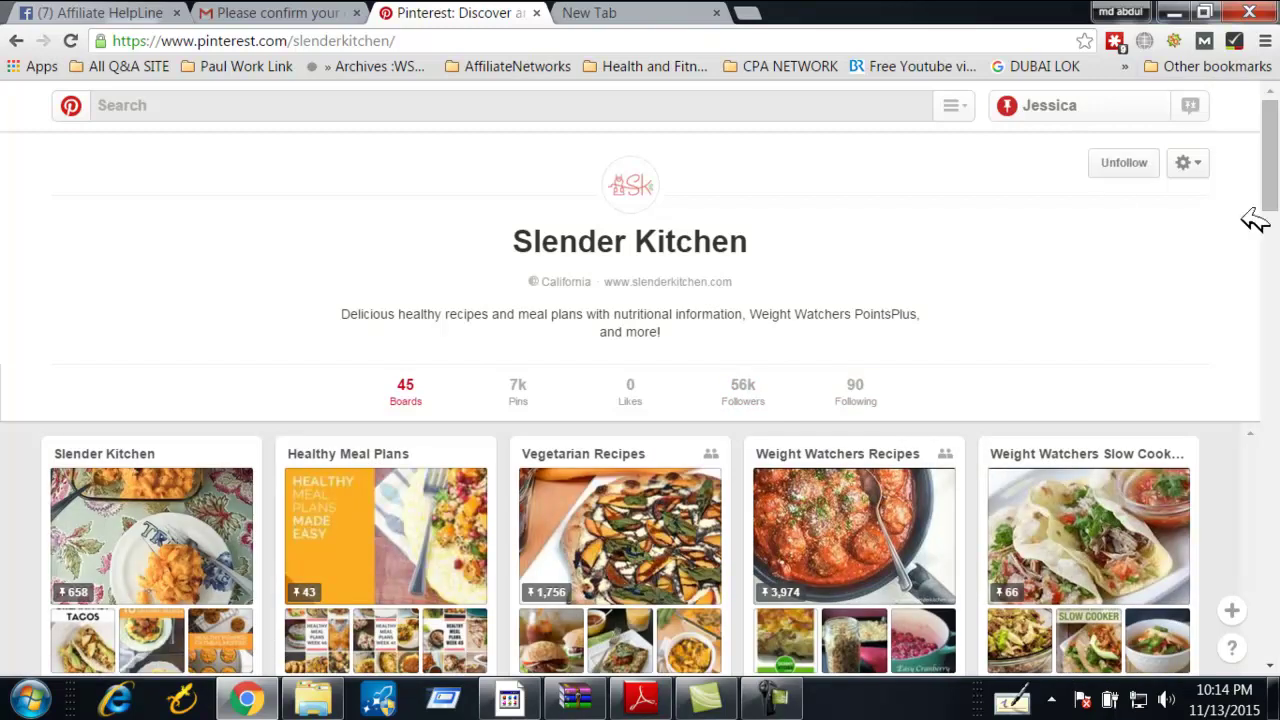
Return to the Healthy Snacks board and browse its pins
click(17, 44)
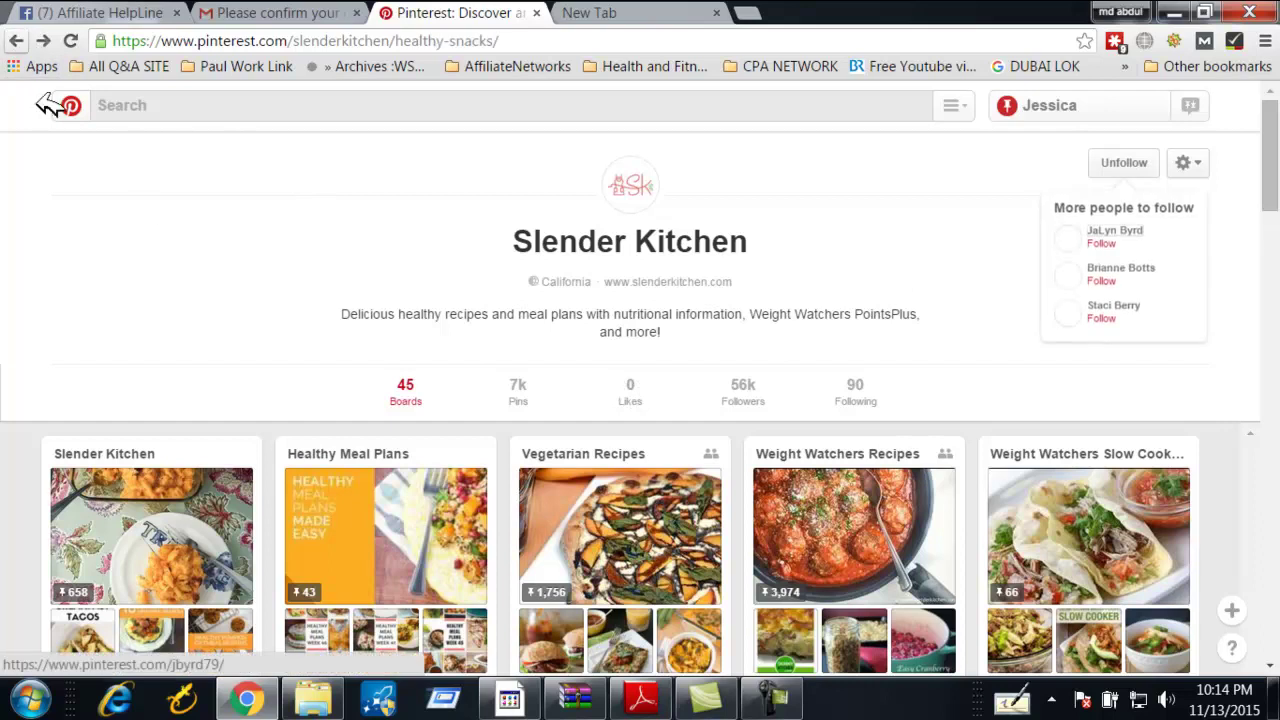
scroll(466, 291, down, 4)
scroll(229, 334, up, 4)
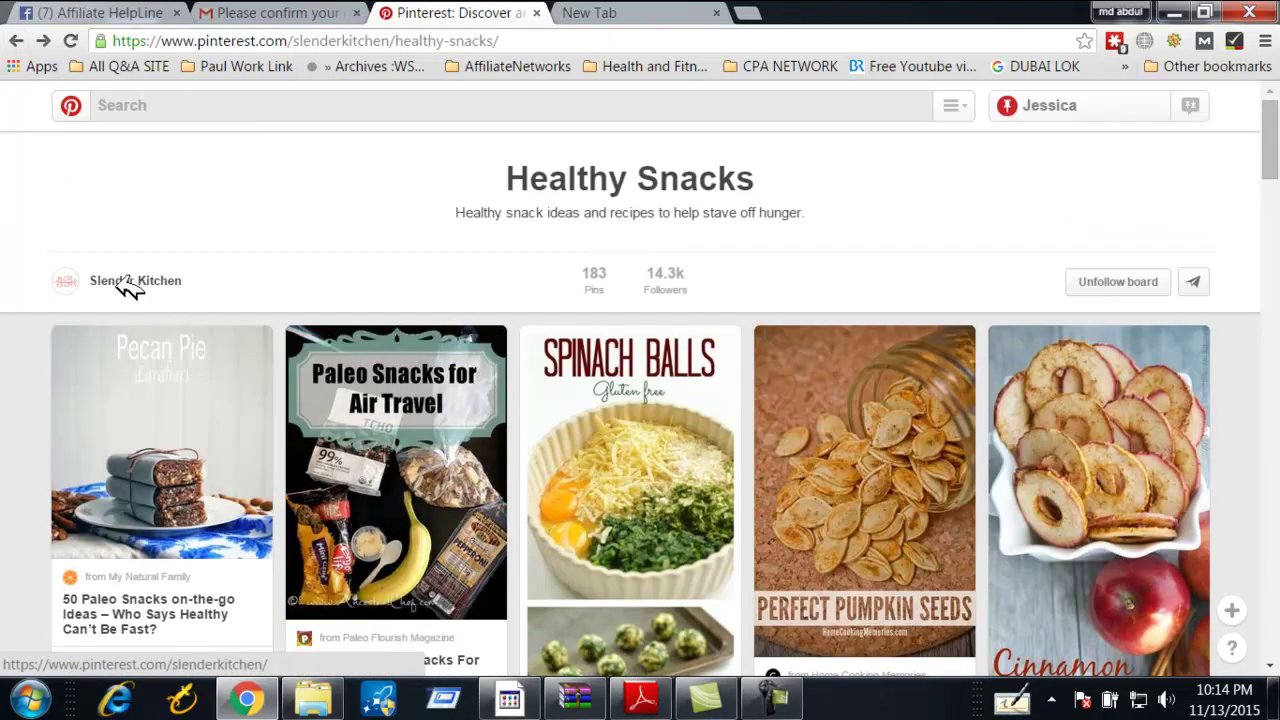
scroll(130, 285, down, 5)
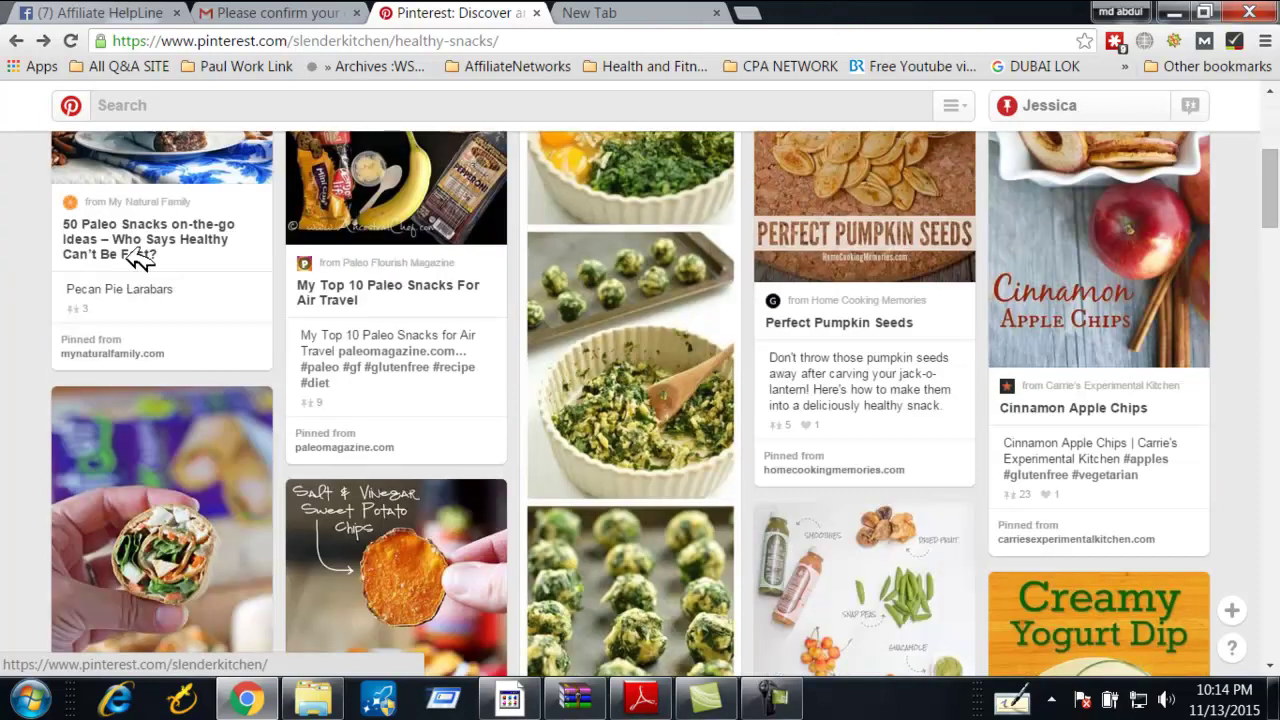
scroll(137, 251, up, 4)
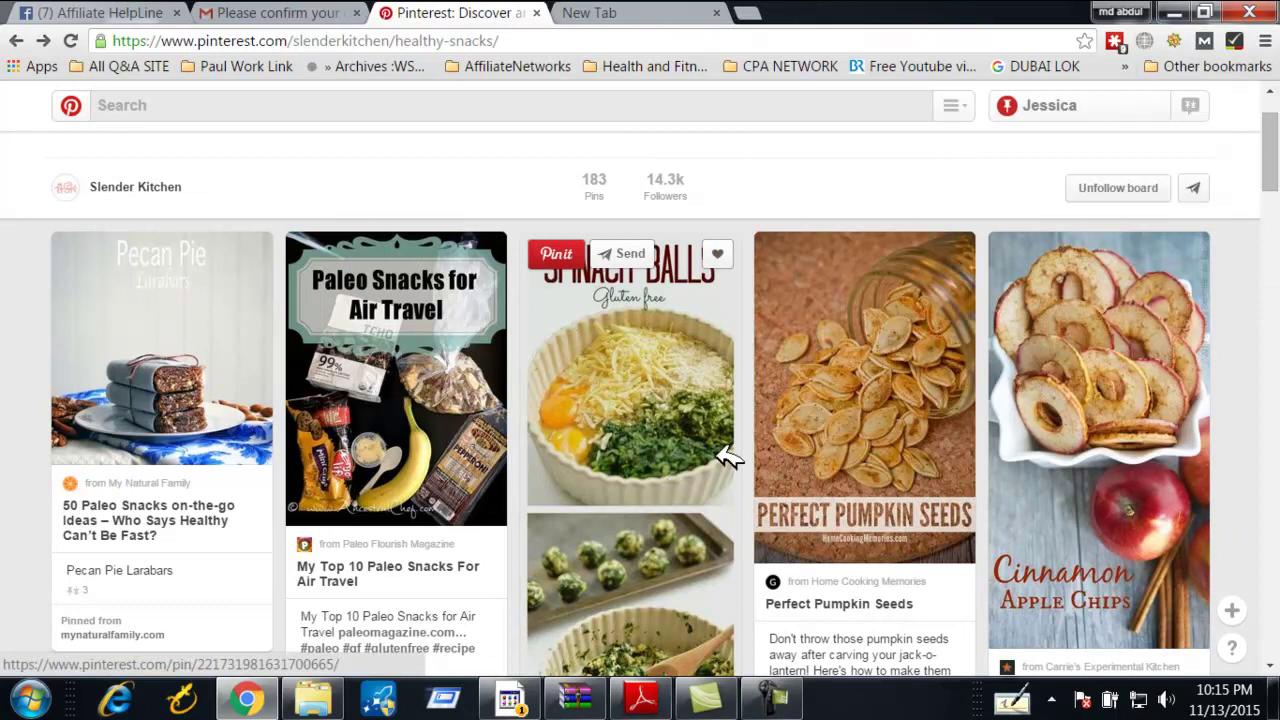
scroll(629, 443, down, 9)
scroll(622, 440, up, 2)
scroll(622, 440, up, 5)
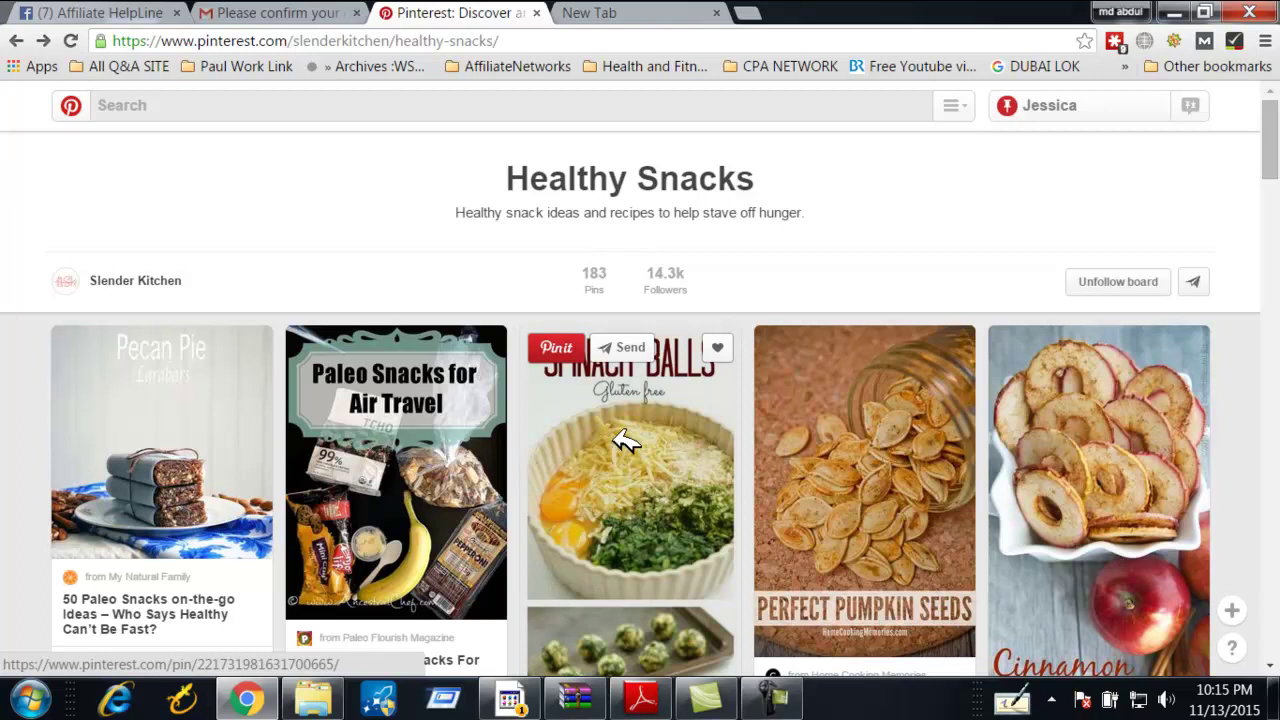
click(193, 116)
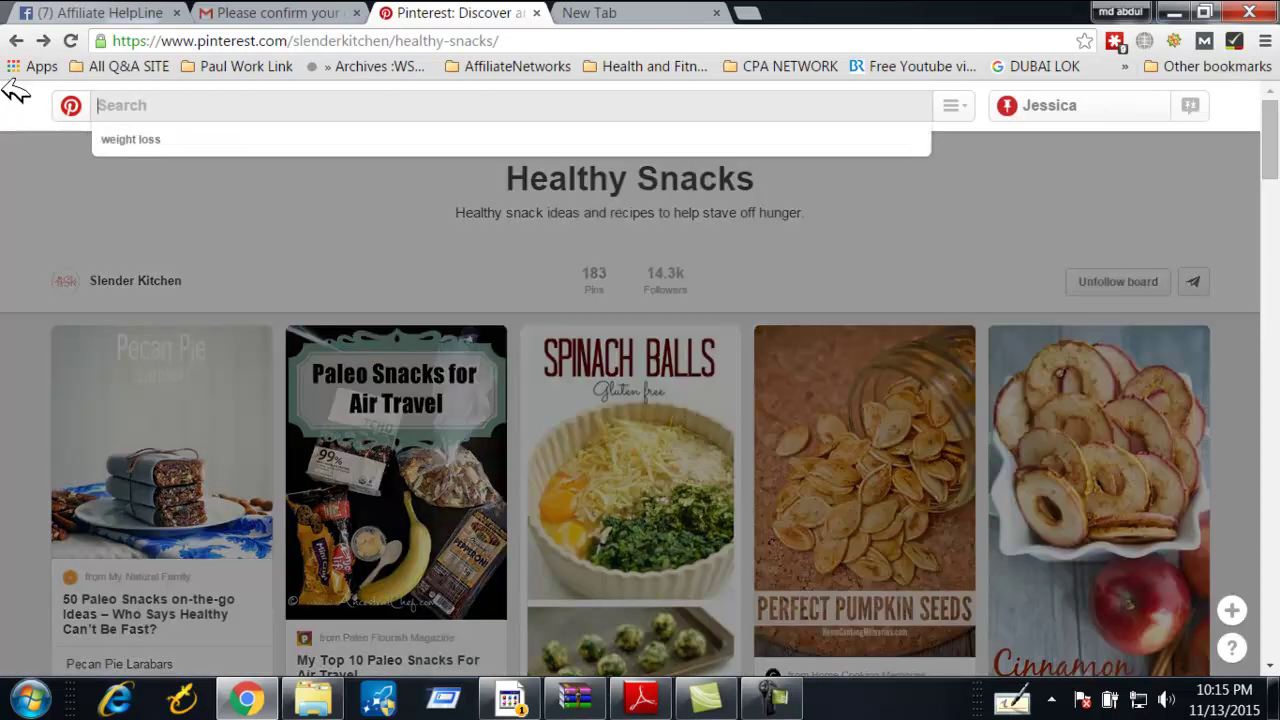
click(191, 145)
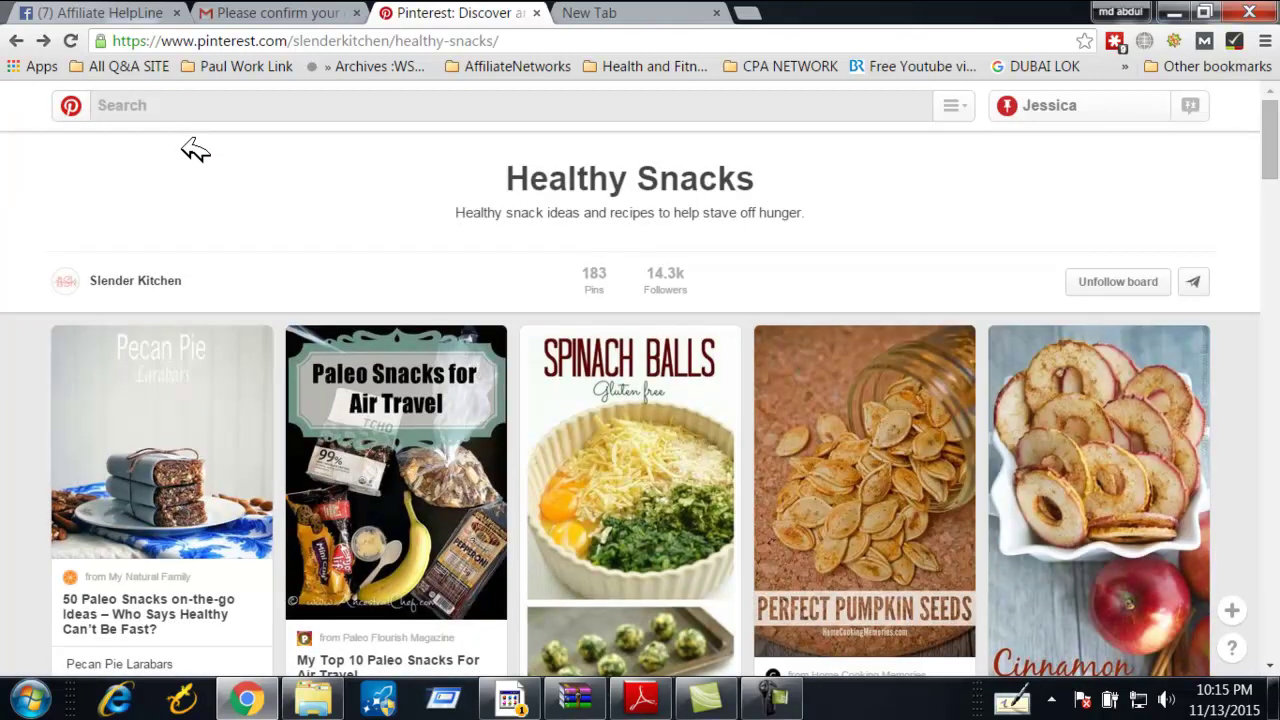